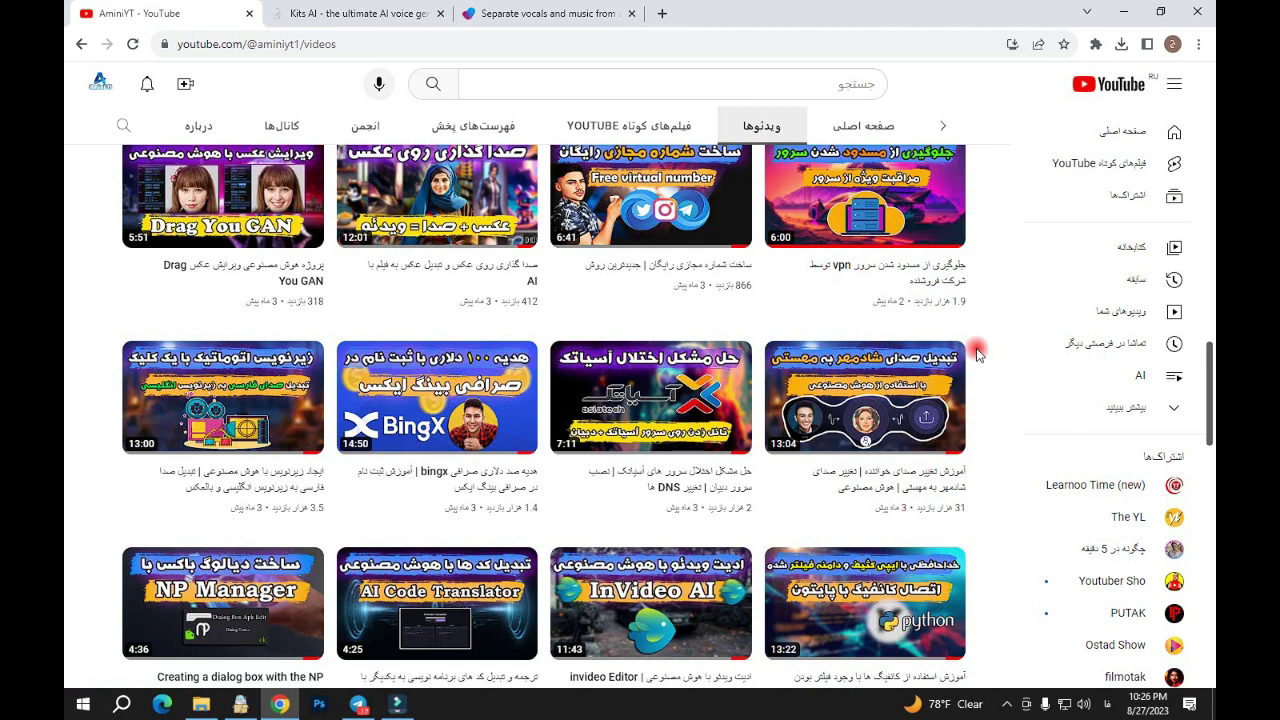
scroll(977, 354, "up", 15)
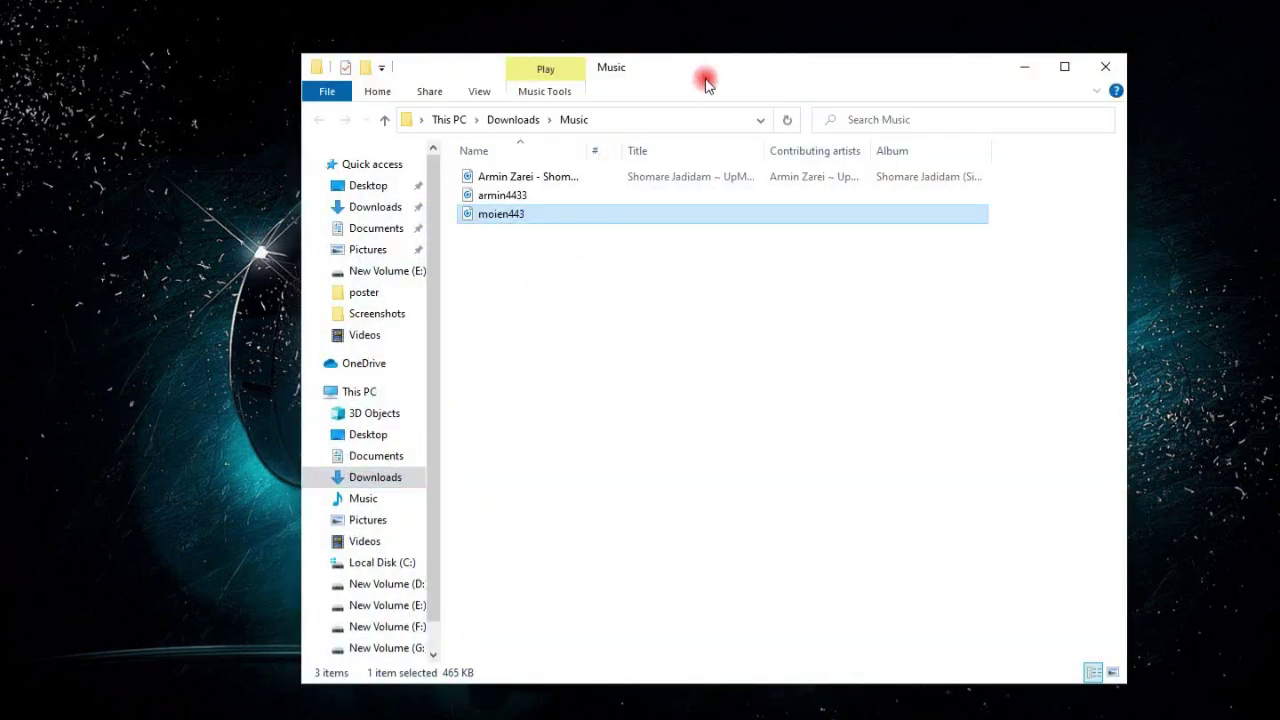
Play the moien443 audio file from the Music folder and close the player
left_click(712, 78)
mouse_move(712, 78)
left_mouse_down()
mouse_move(717, 60)
mouse_move(766, 37)
mouse_move(737, 64)
mouse_move(711, 58)
left_mouse_up()
left_click(481, 226)
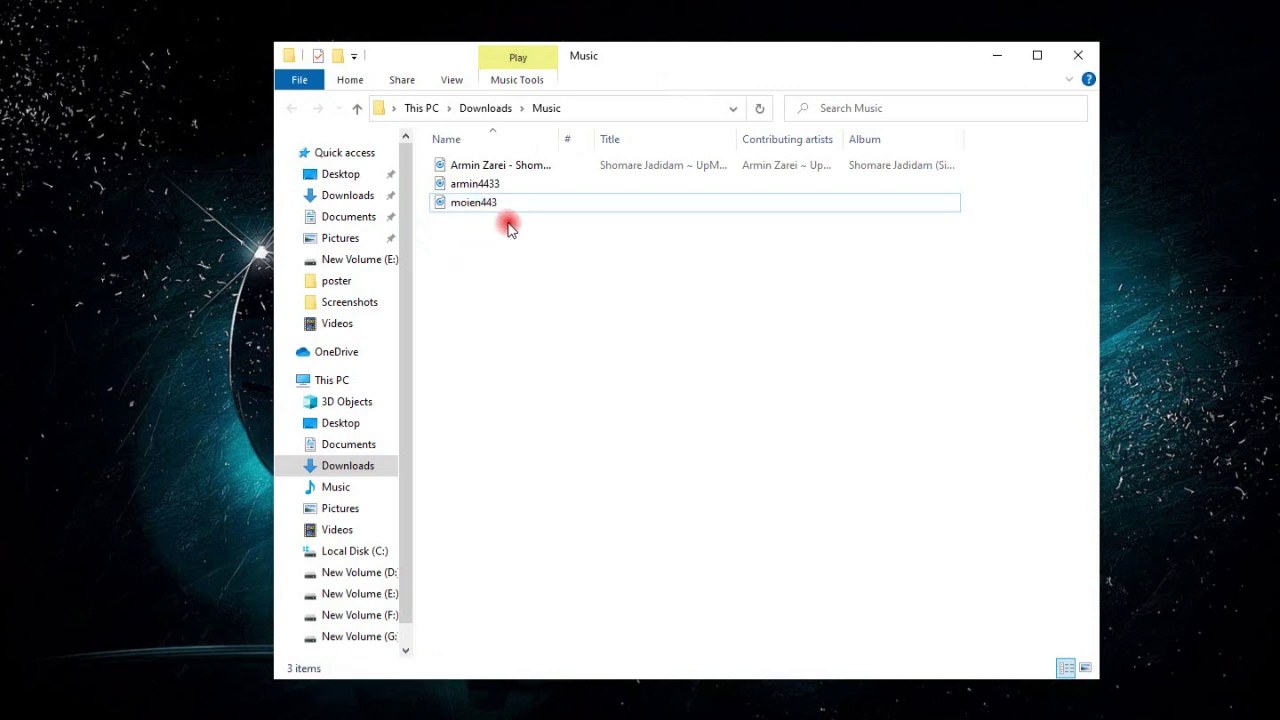
left_click(457, 208)
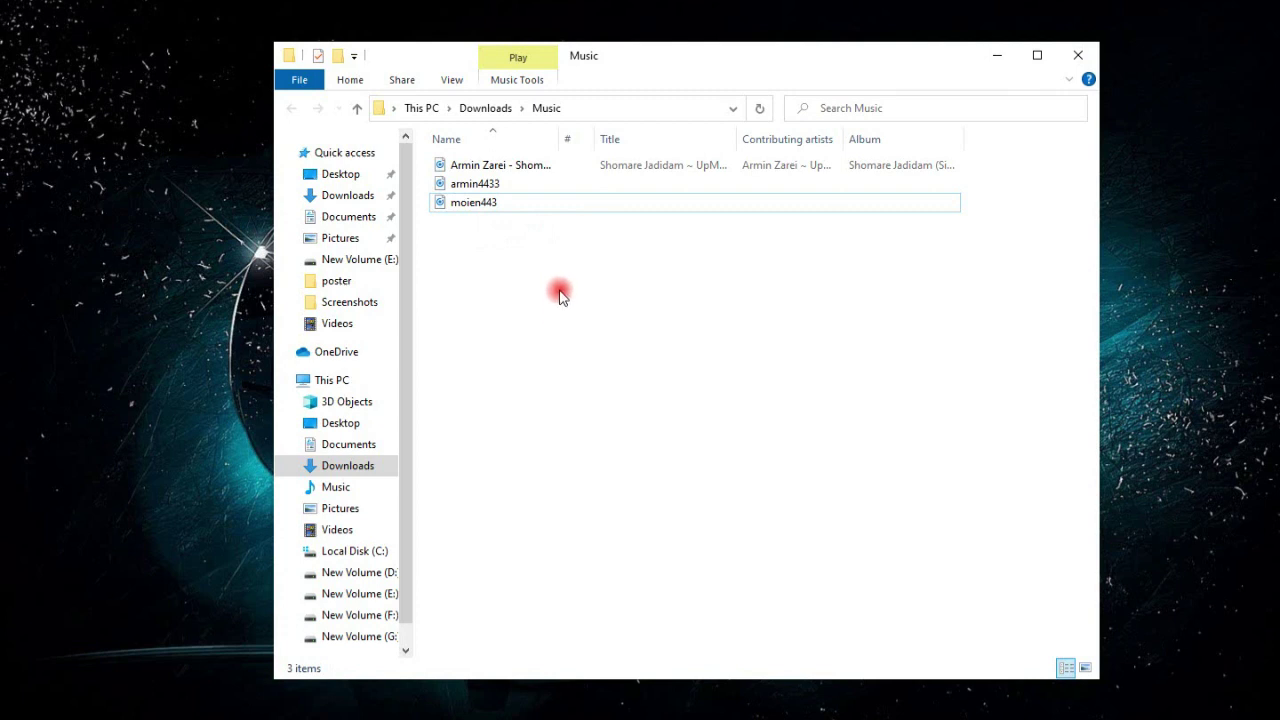
left_click(462, 187)
left_click(466, 206)
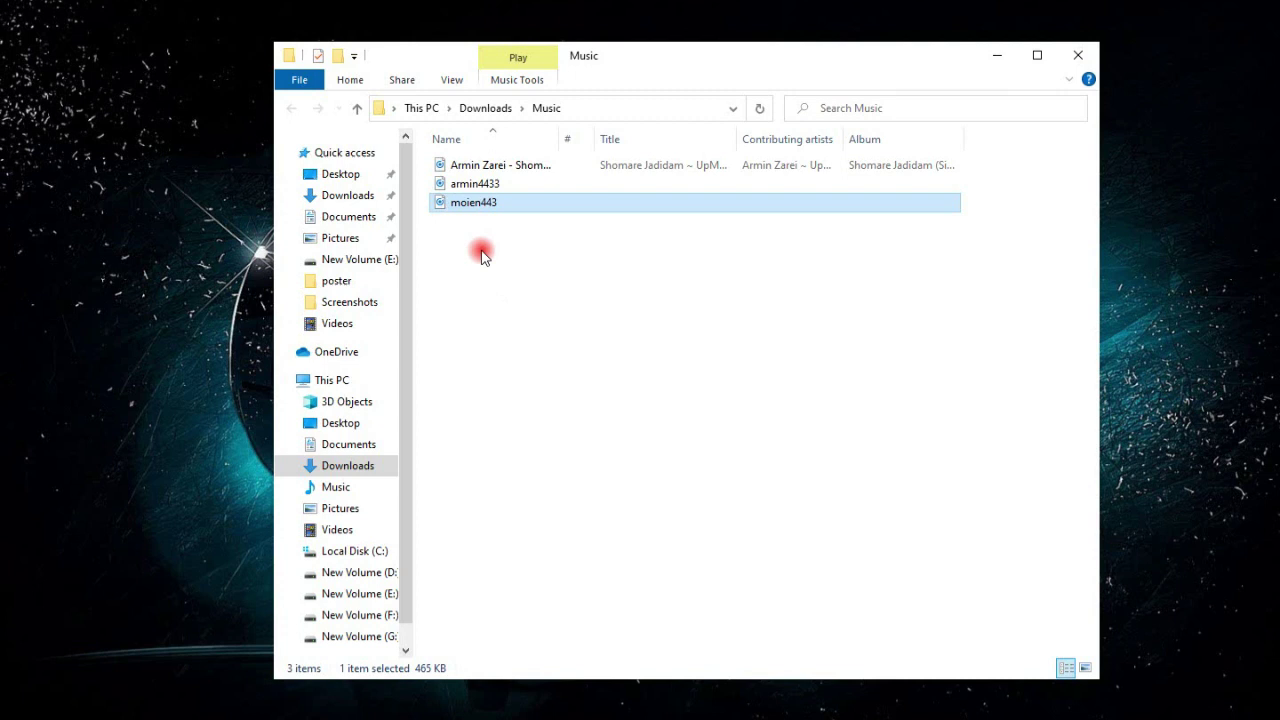
double_click(470, 201)
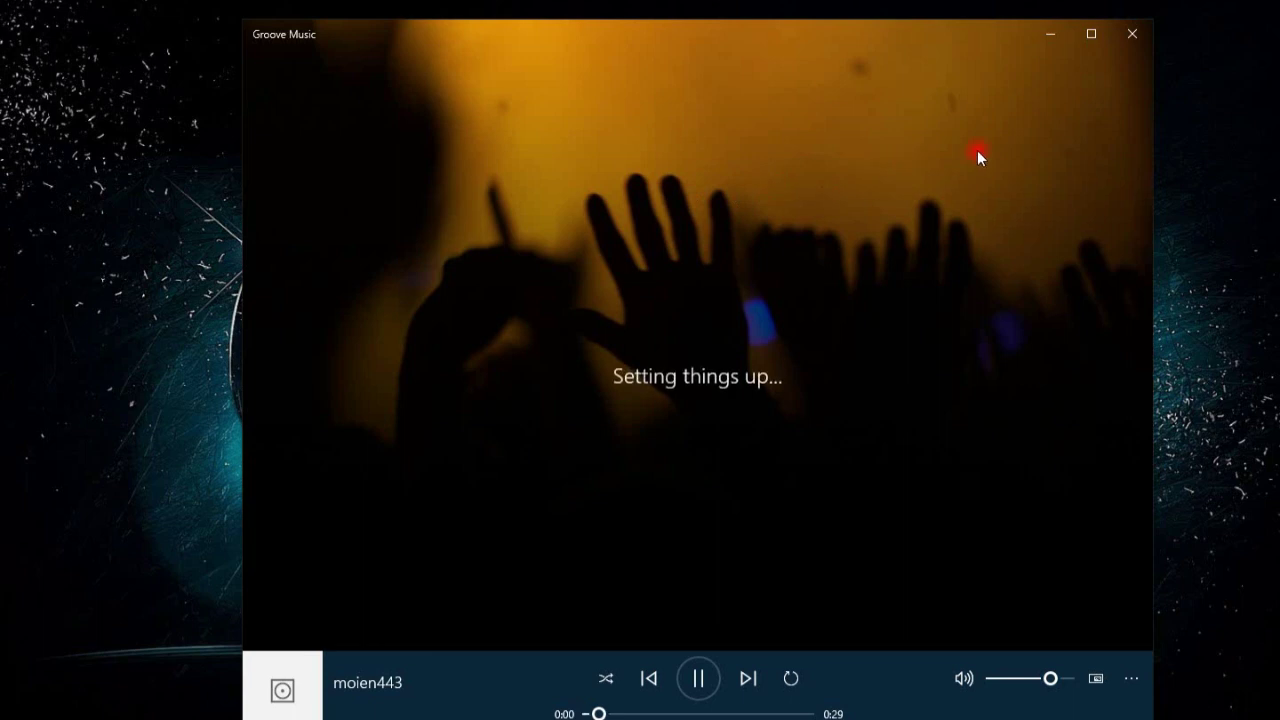
left_click(1131, 34)
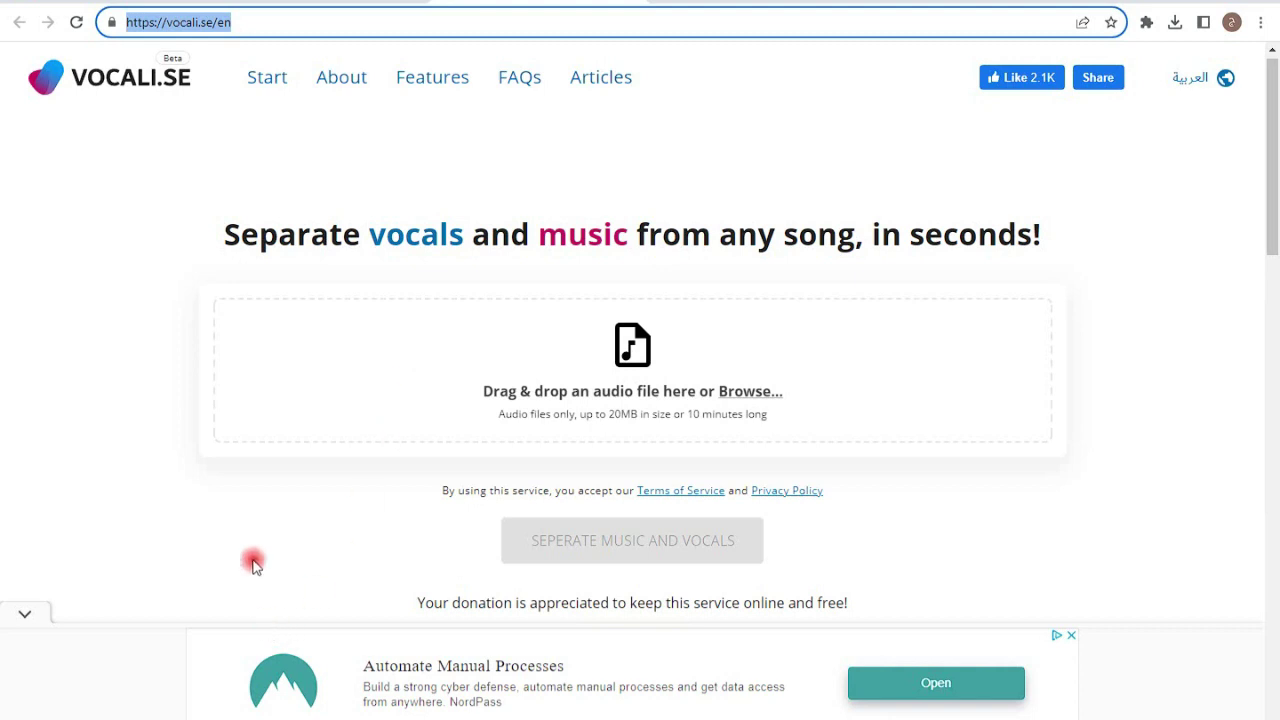
Copy the address of the Music folder inside Downloads and minimize its window
left_click(191, 719)
left_click(606, 106)
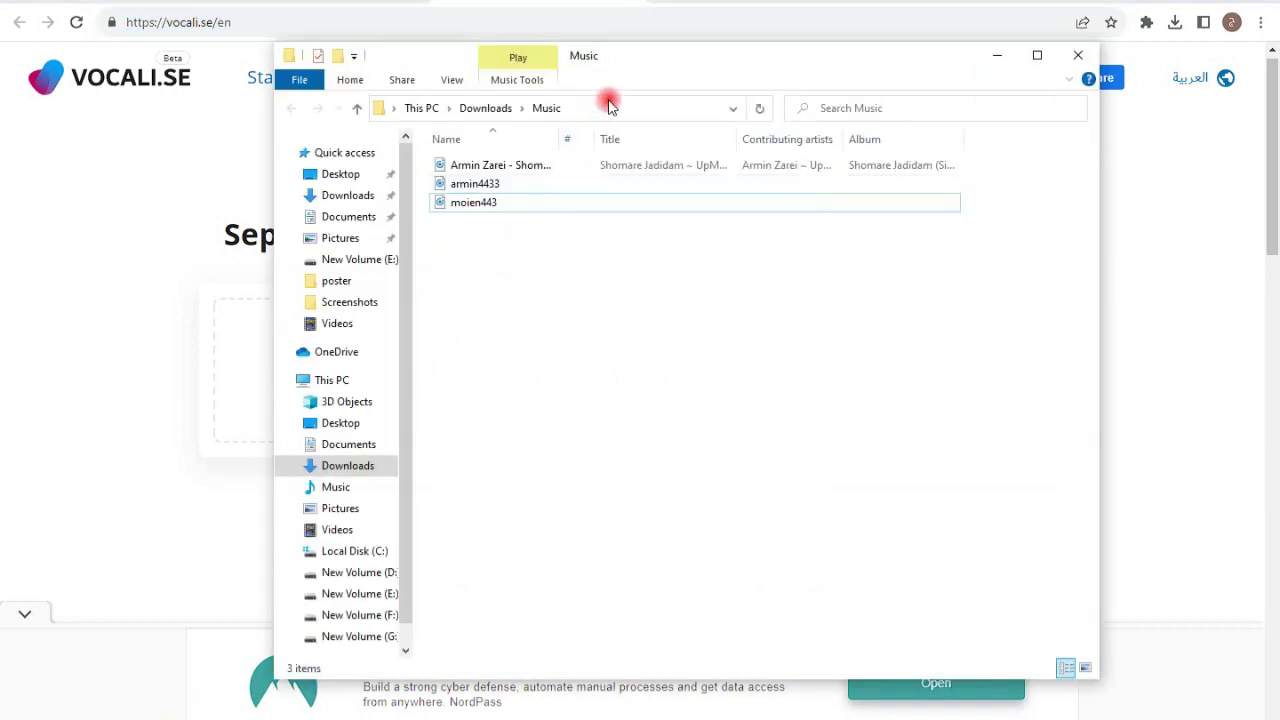
right_click(484, 108)
left_click(527, 165)
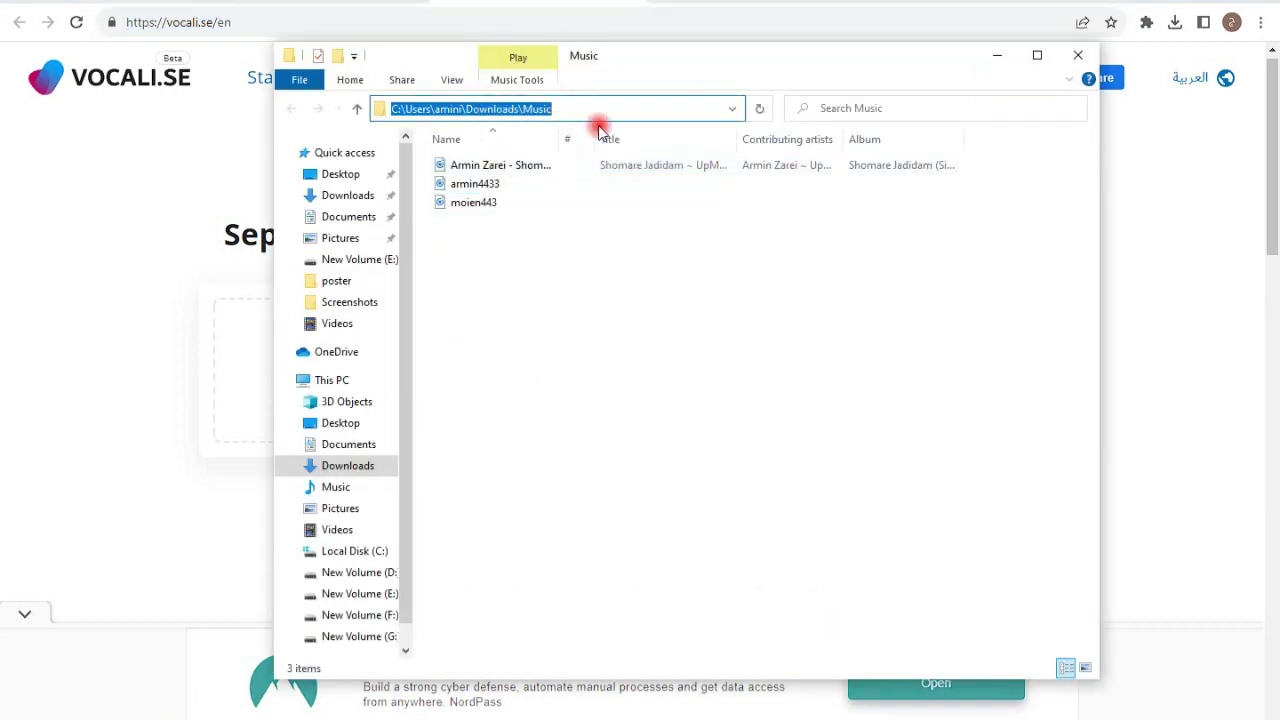
left_click(997, 55)
Upload armin4433.mp3 from the copied Music folder path to Vocali.se and separate its music and vocals
left_click(580, 374)
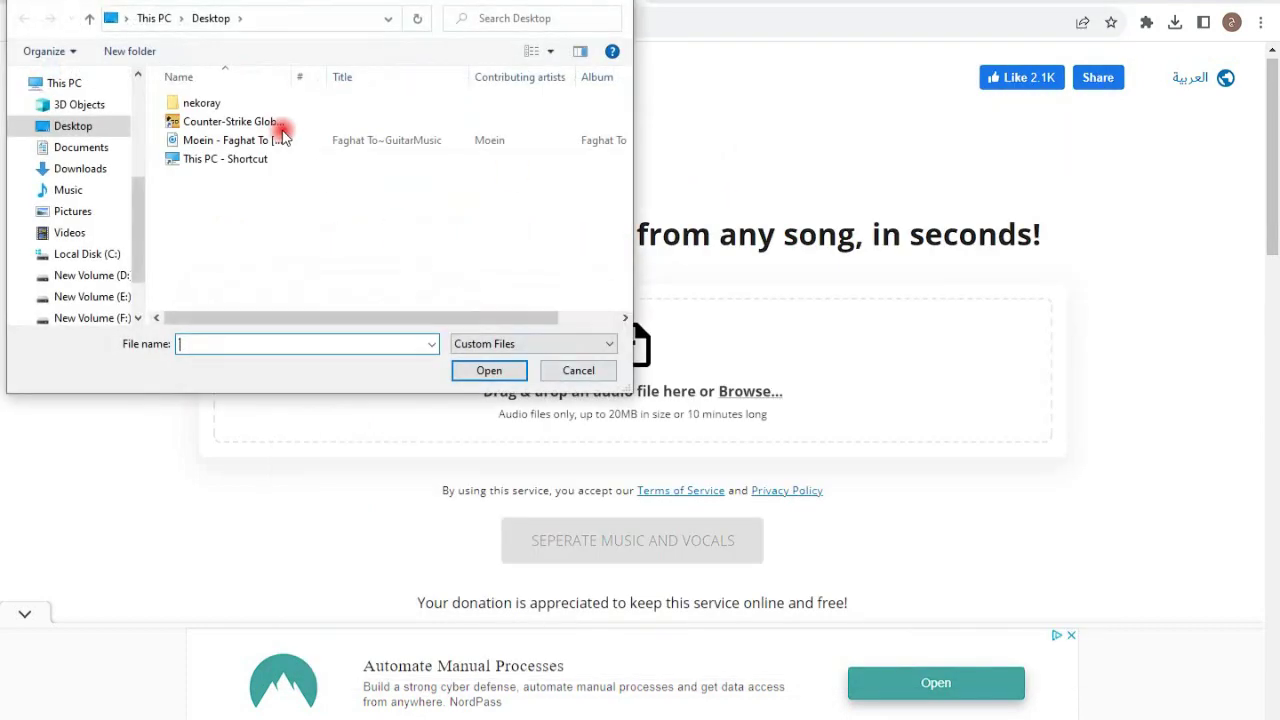
right_click(290, 20)
left_click(257, 20)
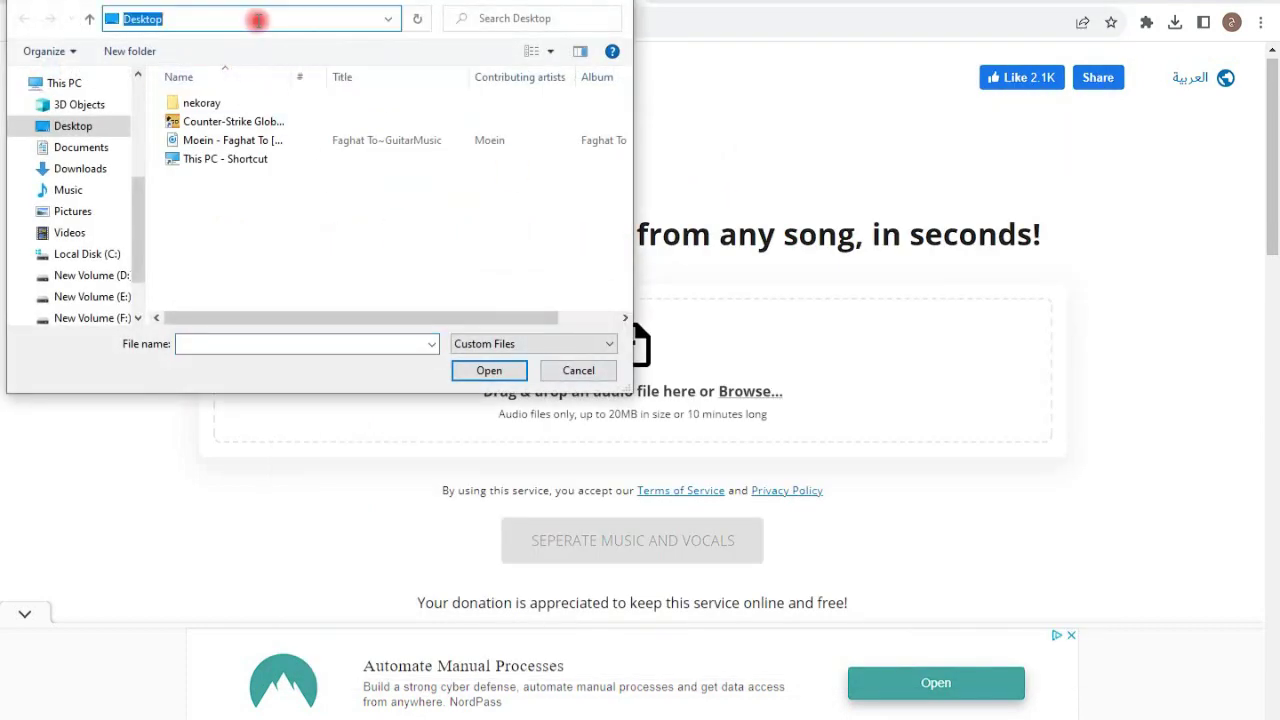
key("ctrl+v")
key("Return")
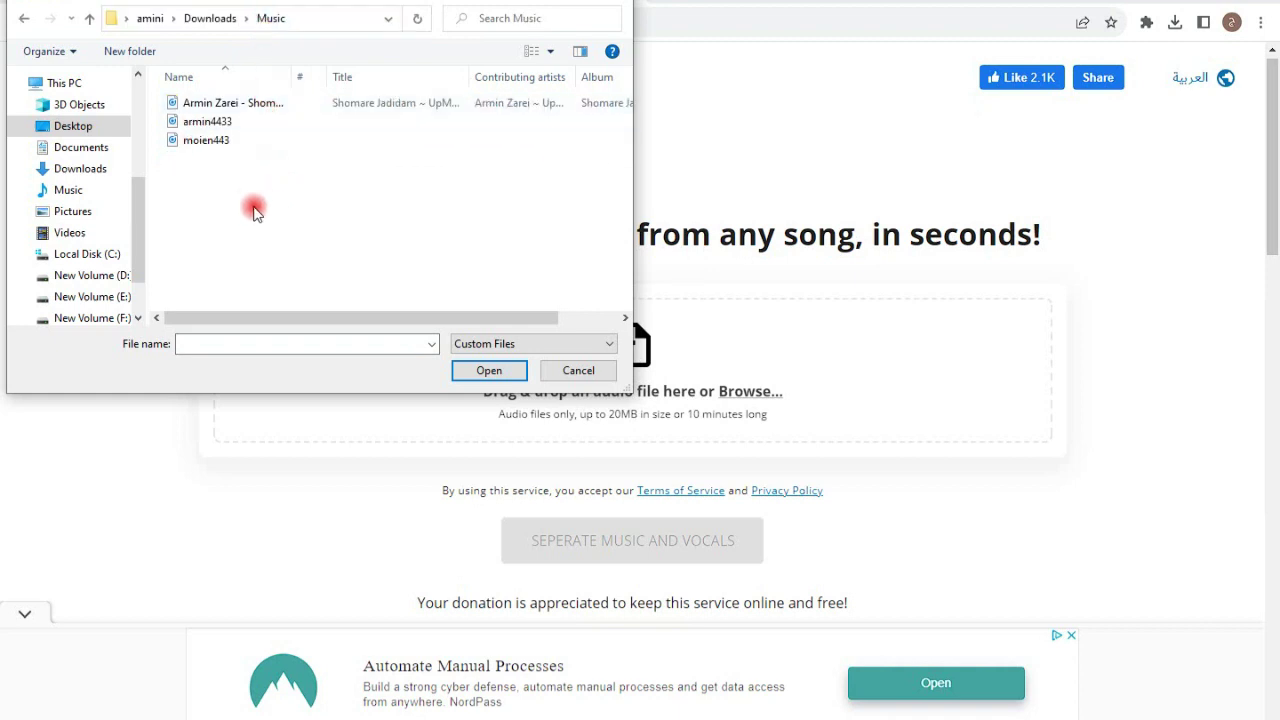
left_click(215, 124)
left_click(470, 371)
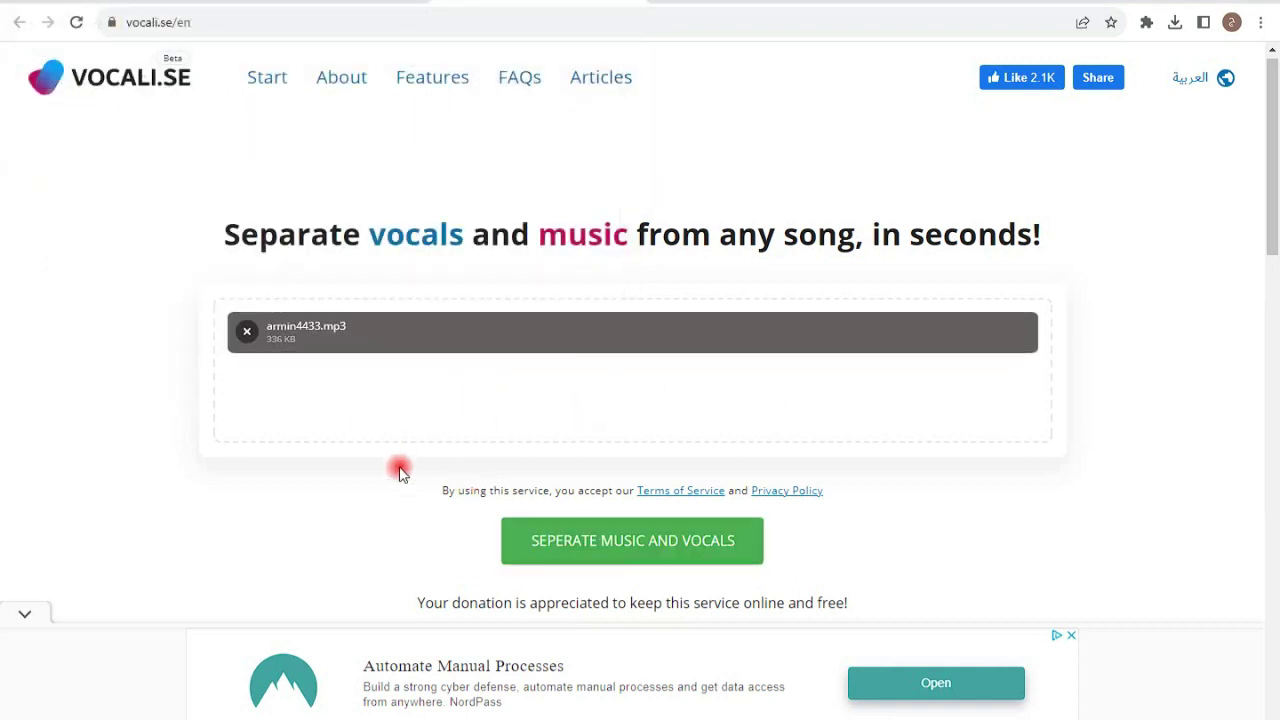
left_click(607, 556)
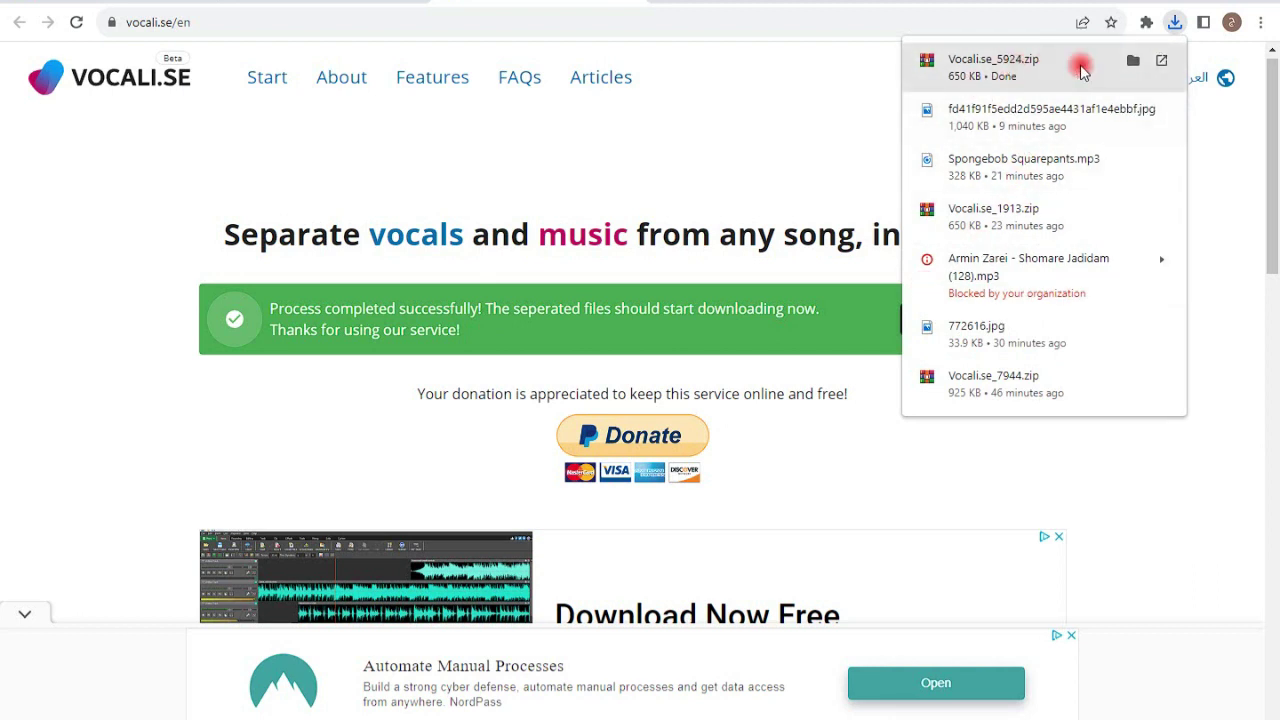
Open the downloaded Vocali.se_5924.zip archive, close the Downloads window and arrange the archive beside the Music folder window
left_click(1133, 60)
double_click(507, 213)
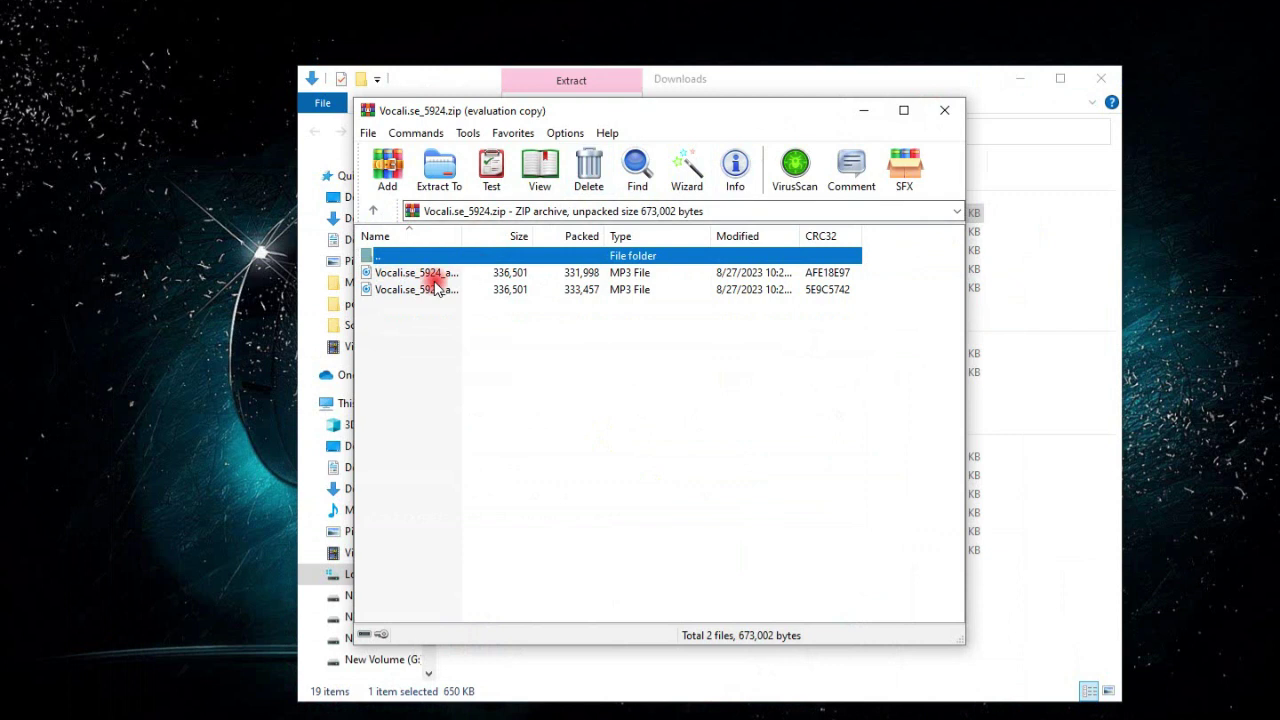
left_click_drag(660, 121, 382, 115)
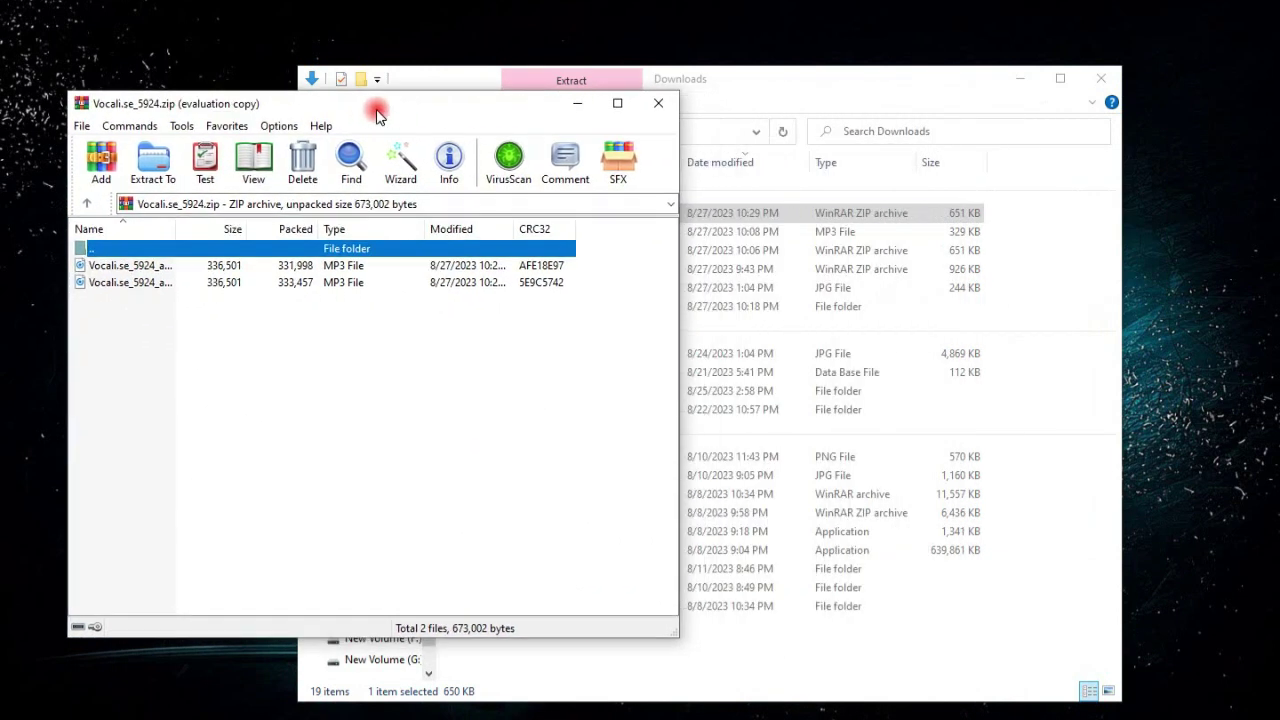
left_click(1101, 79)
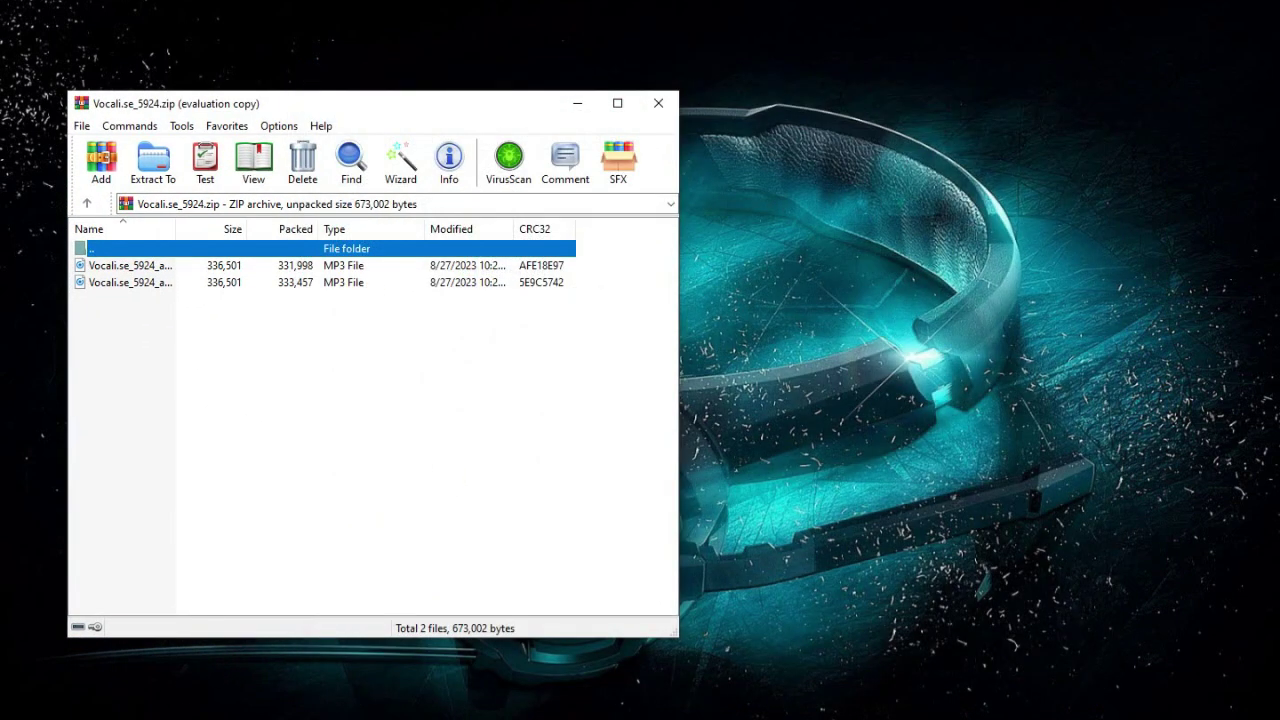
left_click(221, 712)
left_click_drag(598, 62, 642, 58)
left_click(151, 300)
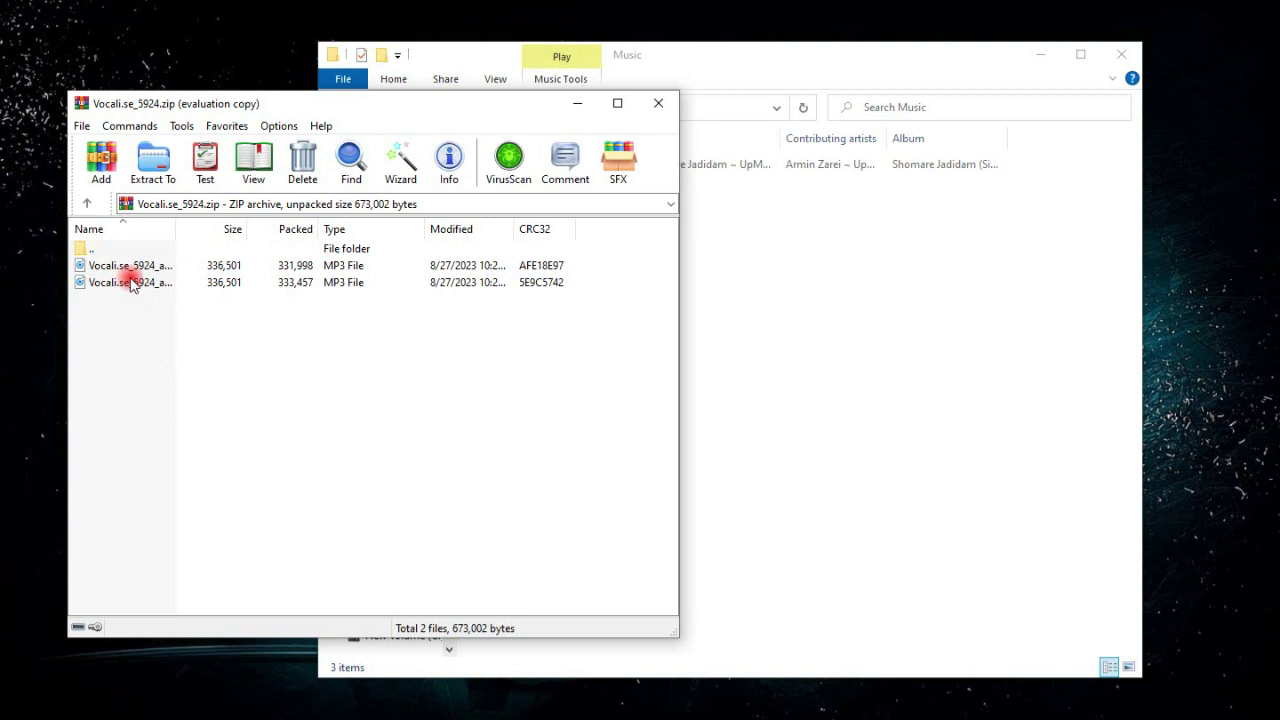
Play each of the two separated MP3 tracks in the archive and close the player
double_click(130, 266)
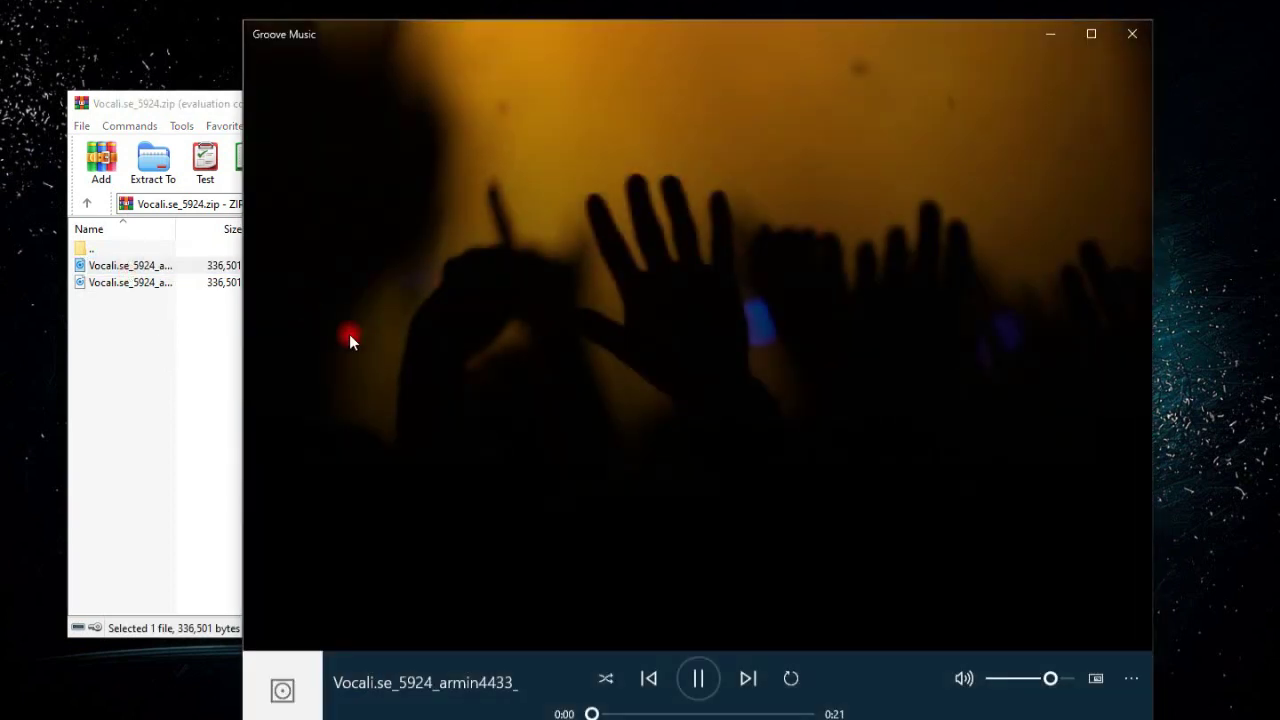
left_click(1132, 34)
double_click(130, 283)
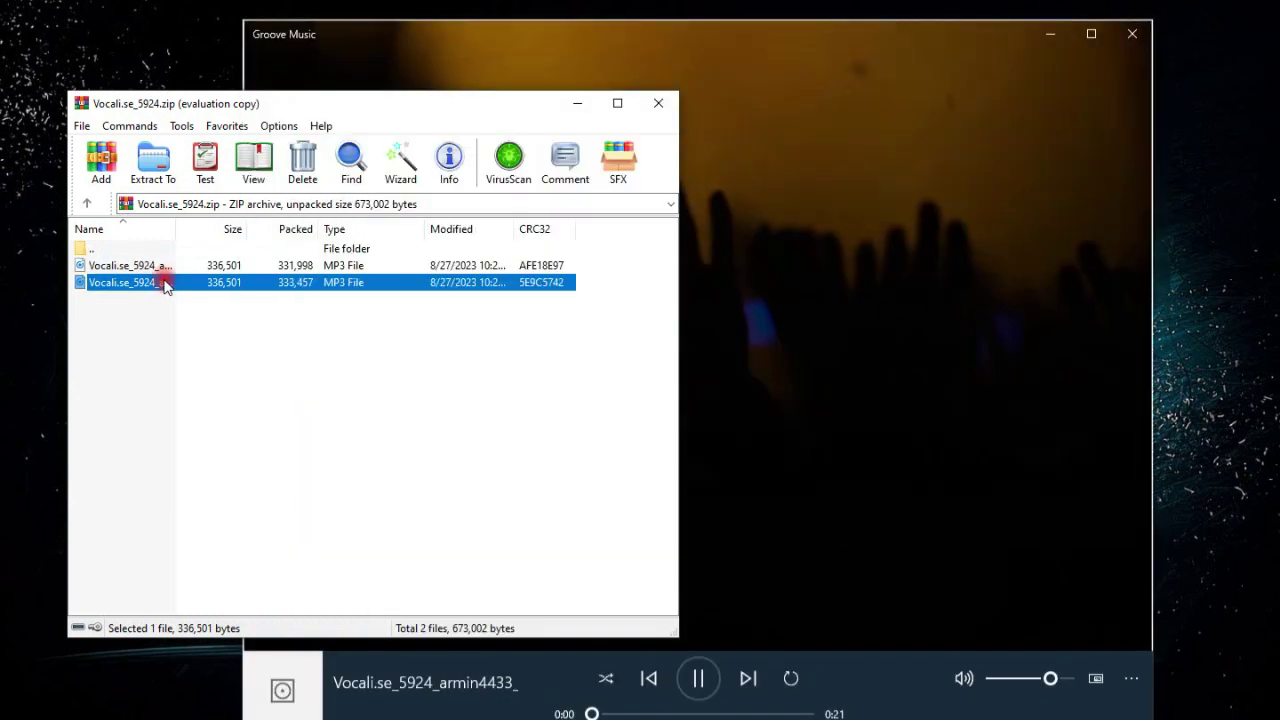
left_click(1132, 34)
Extract the second MP3 file from the Vocali.se archive into the Music folder
left_click_drag(150, 293, 771, 423)
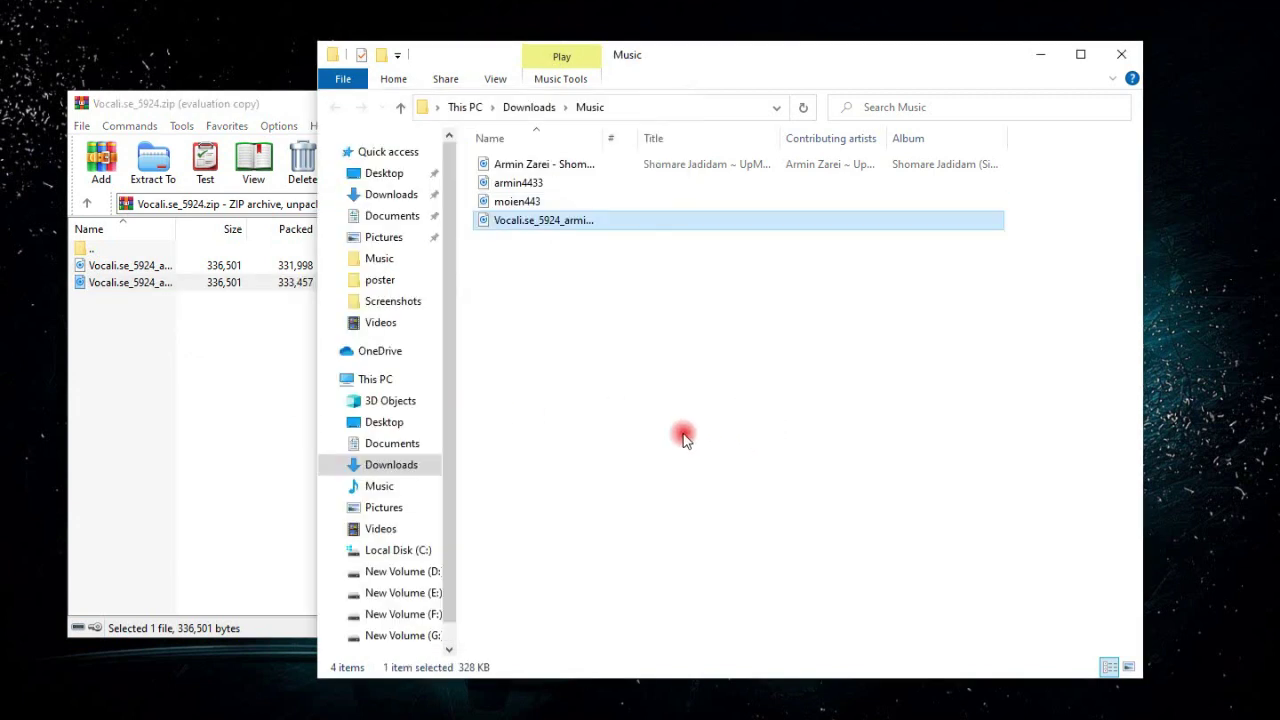
left_click(538, 222)
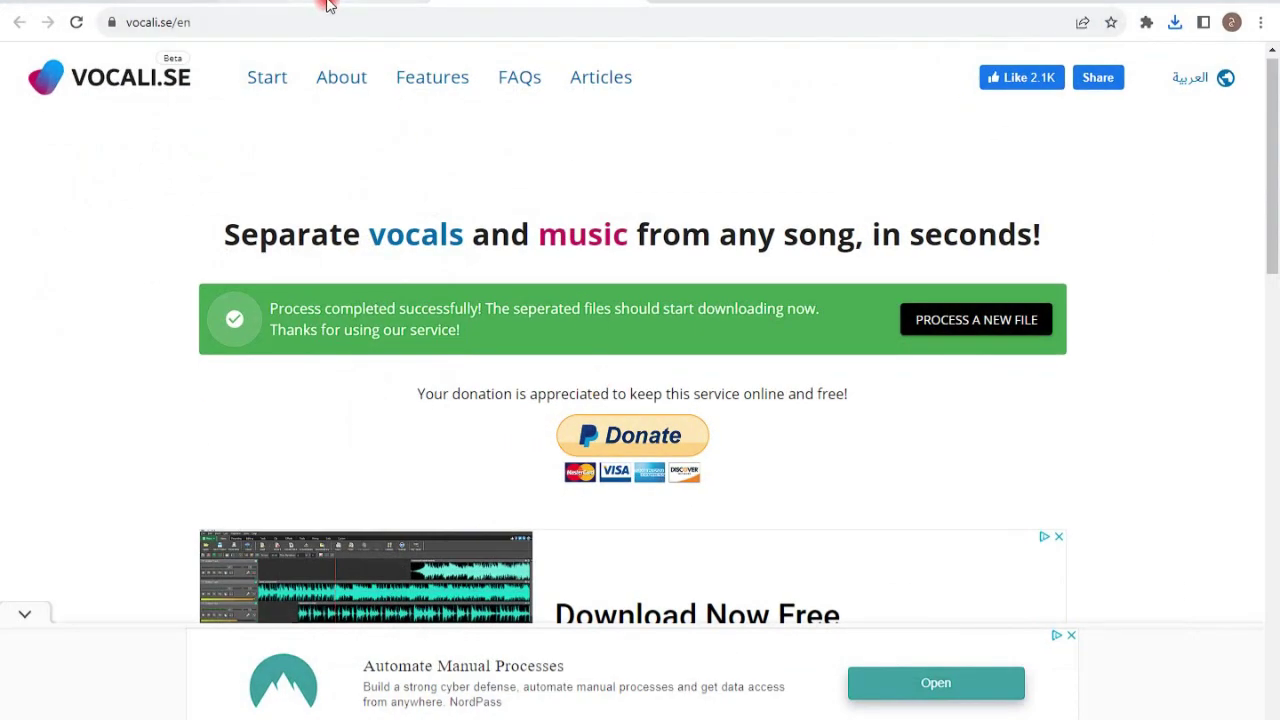
Switch to the Kits AI site at app.kits.ai and look over its home page
left_click(328, 4)
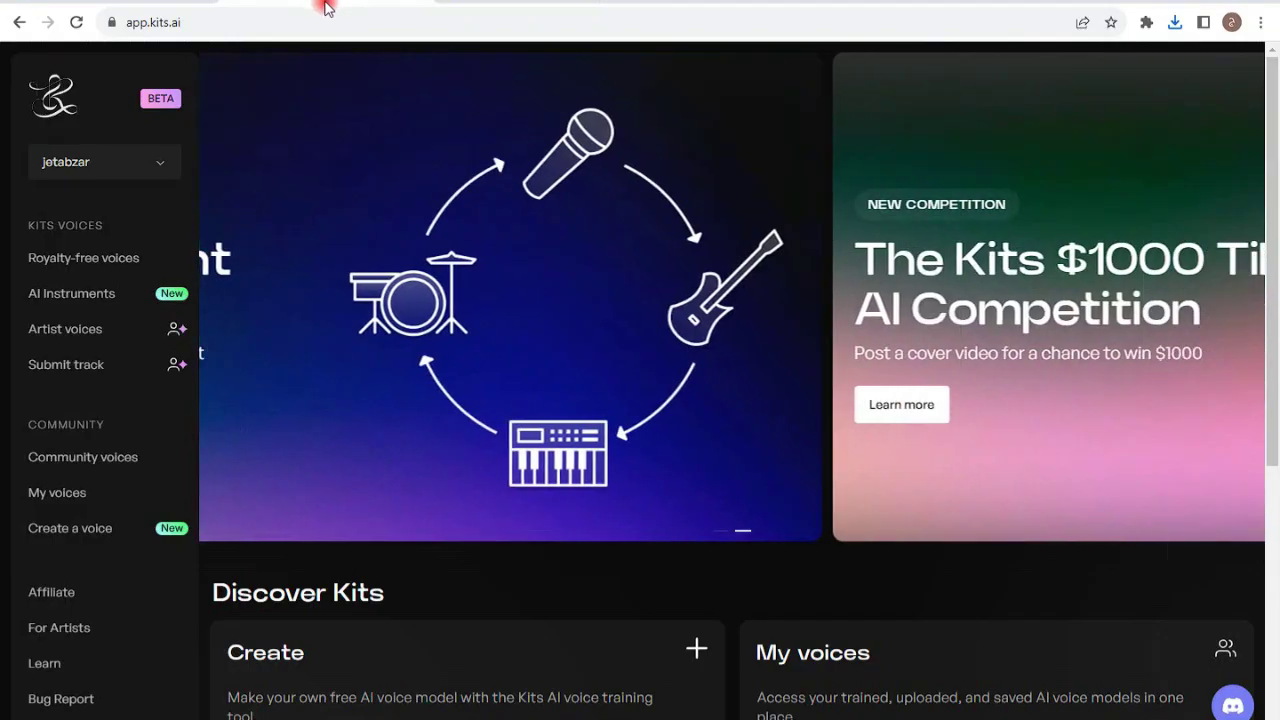
left_click(198, 24)
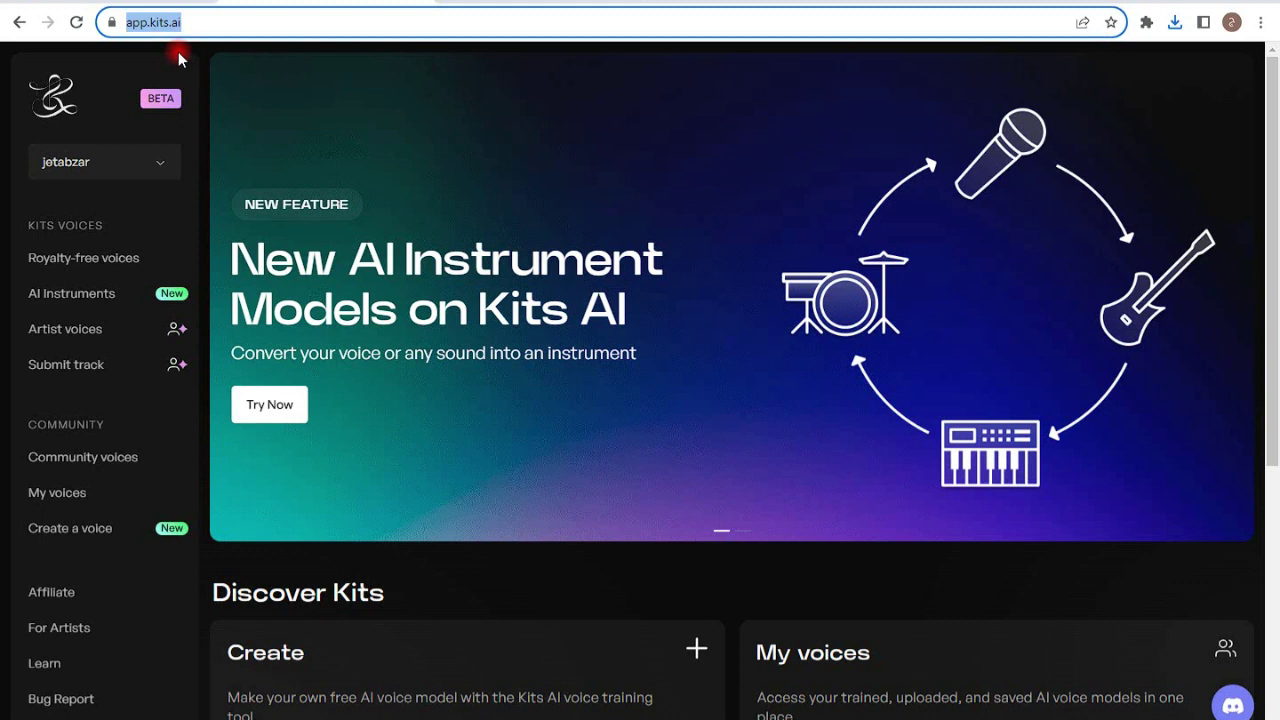
left_click(256, 30)
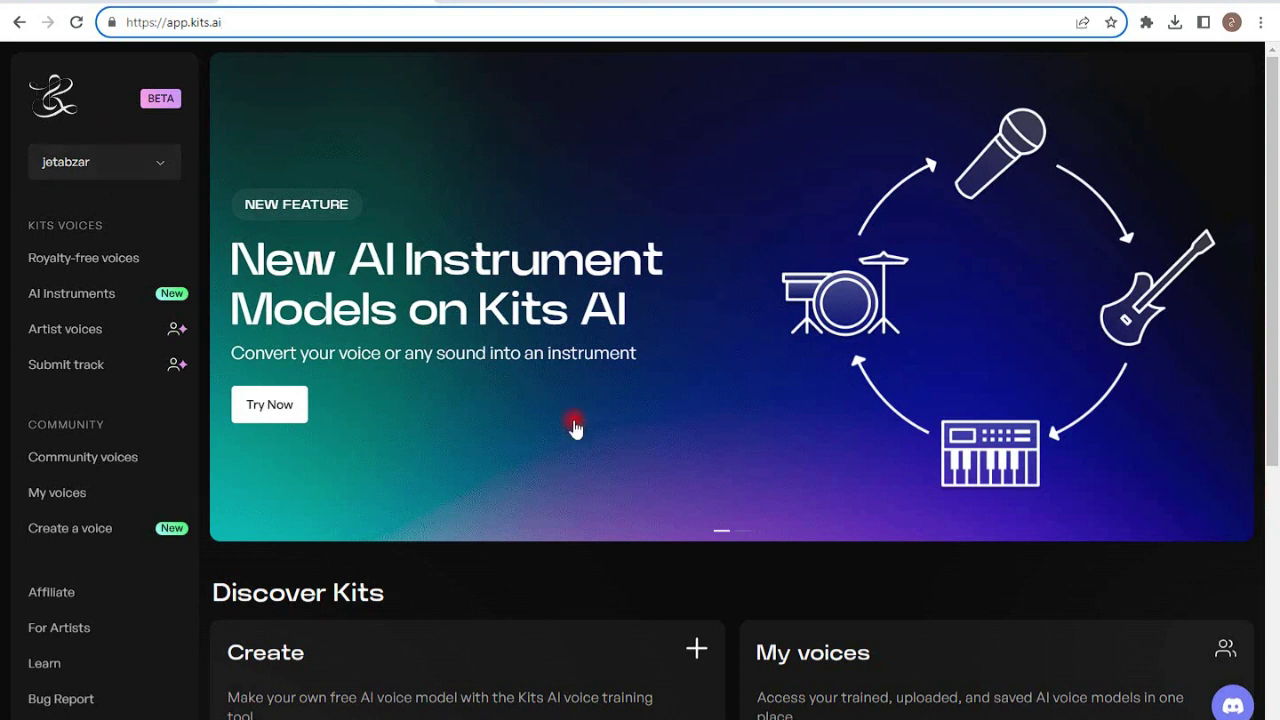
scroll(626, 568, "down", 4)
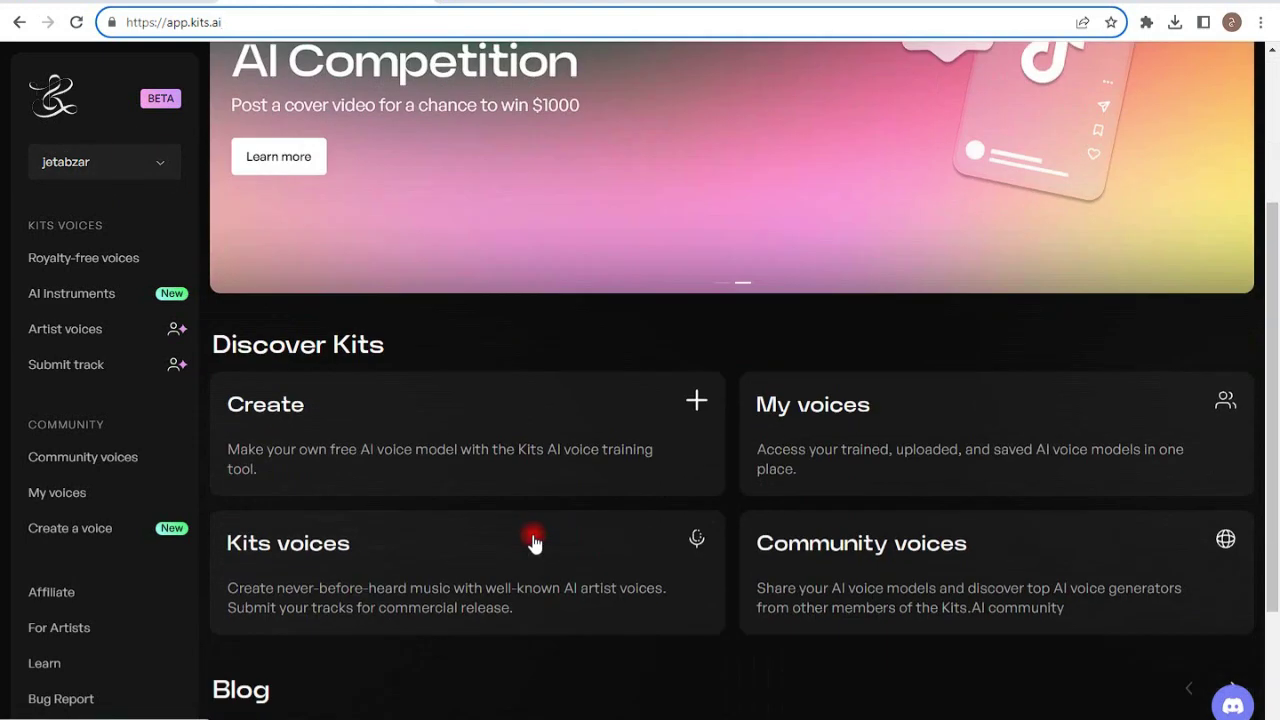
scroll(416, 288, "up", 3)
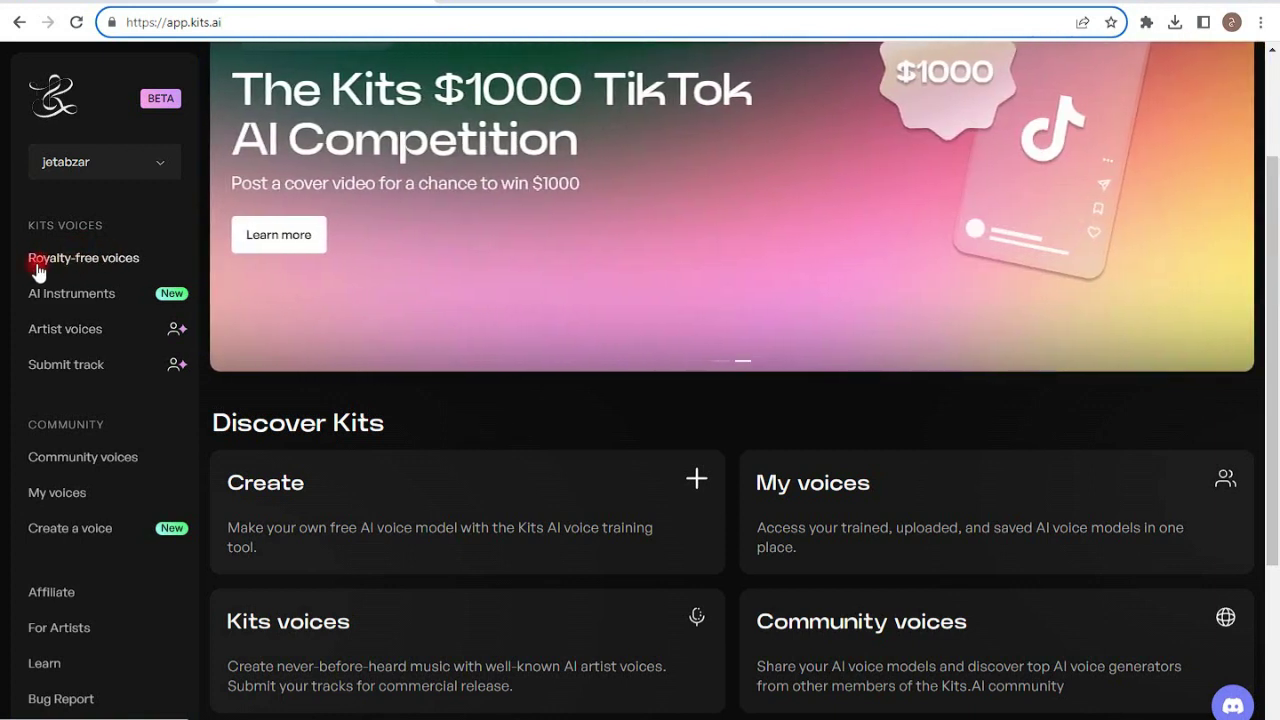
Open the royalty-free voices page, browse the list of artist voices and close it without choosing one
left_click(90, 264)
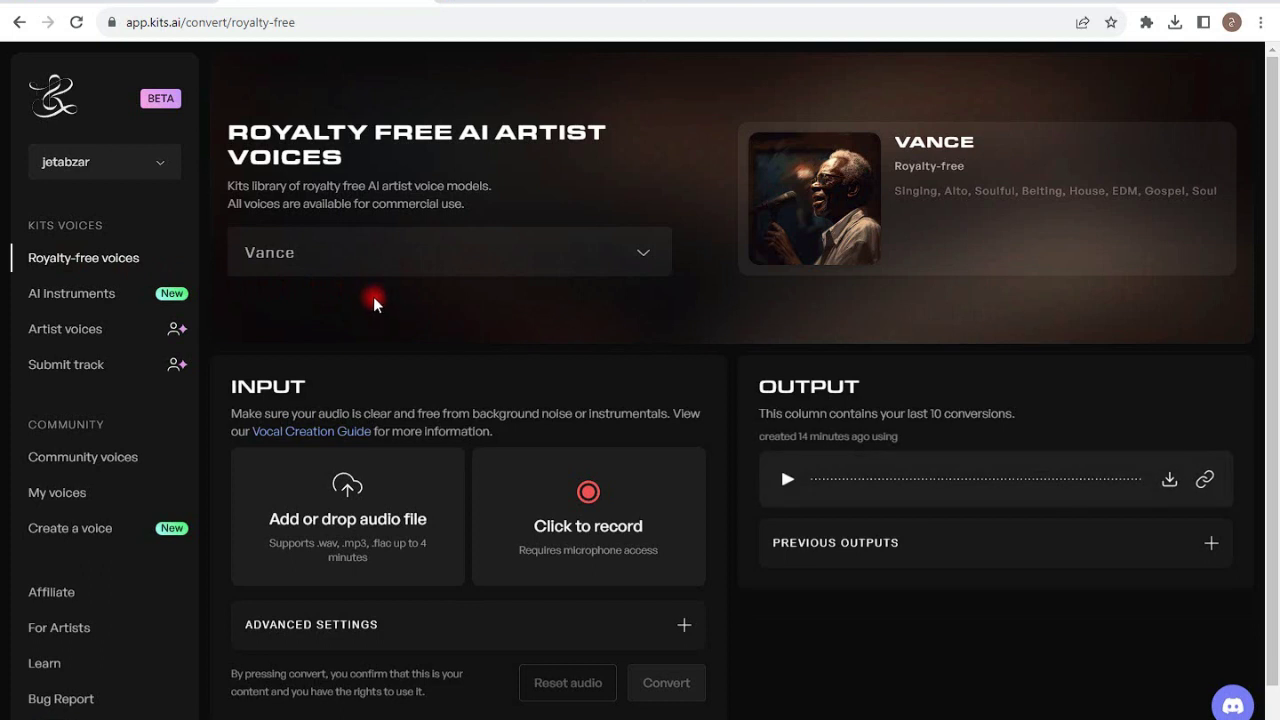
left_click(329, 252)
scroll(414, 396, "down", 5)
scroll(414, 440, "down", 2)
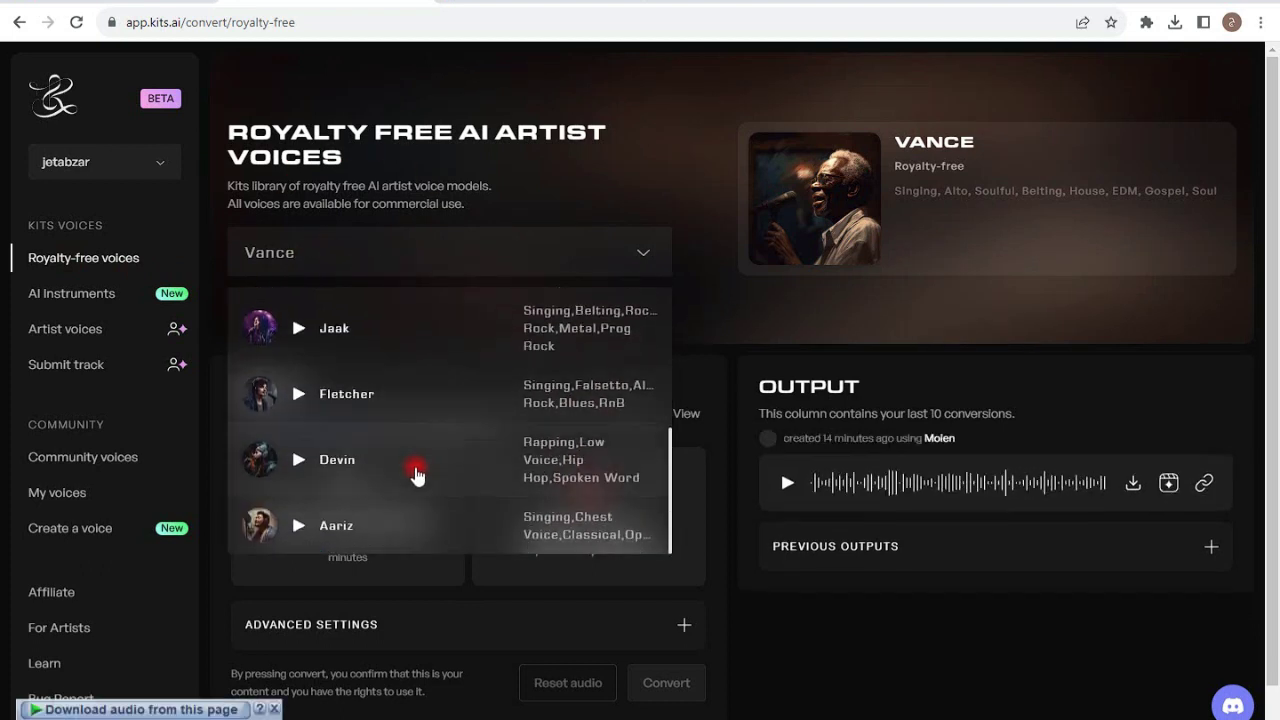
scroll(449, 477, "up", 7)
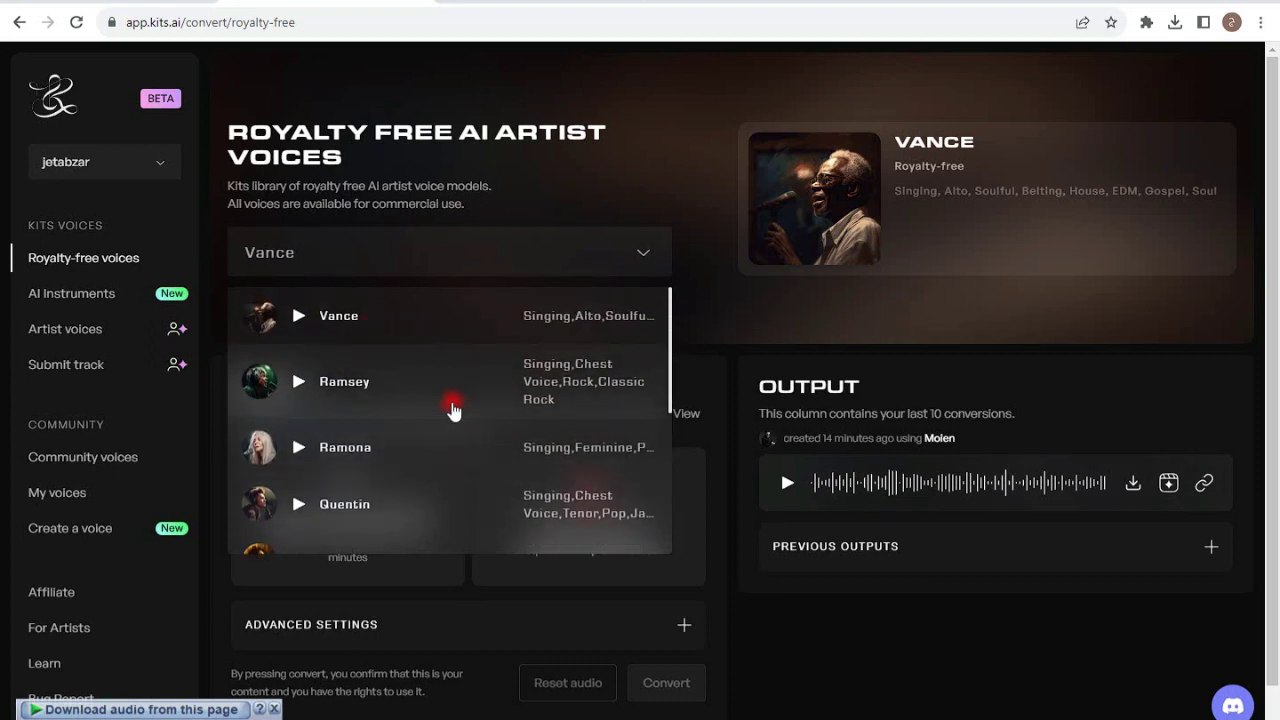
left_click(786, 663)
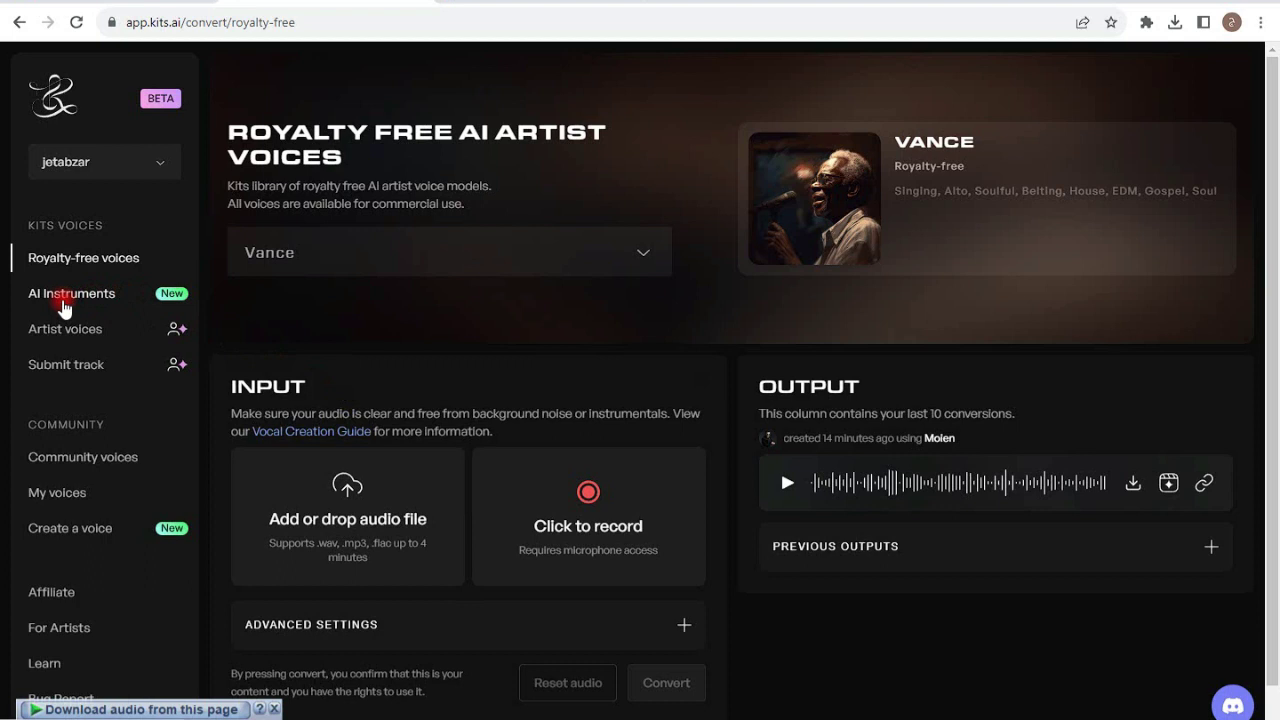
View the AI Instruments page and browse the voices shared on the Community voices page
left_click(64, 300)
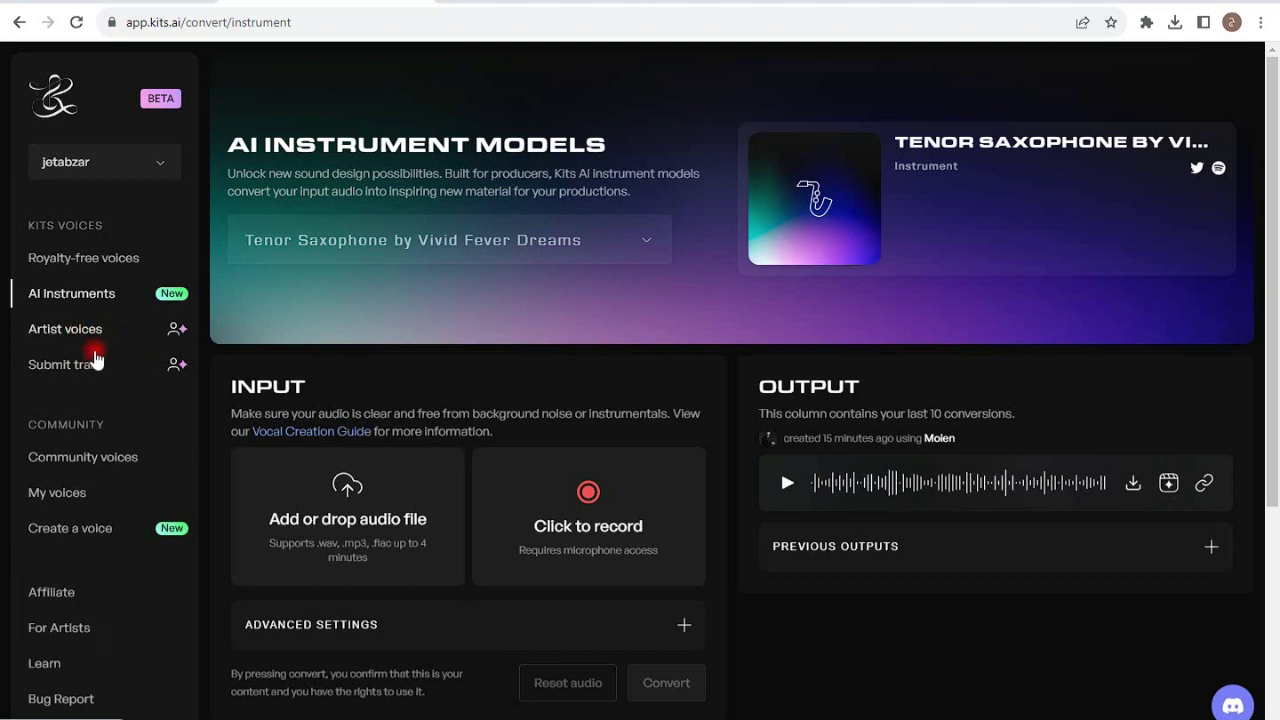
scroll(134, 391, "down", 1)
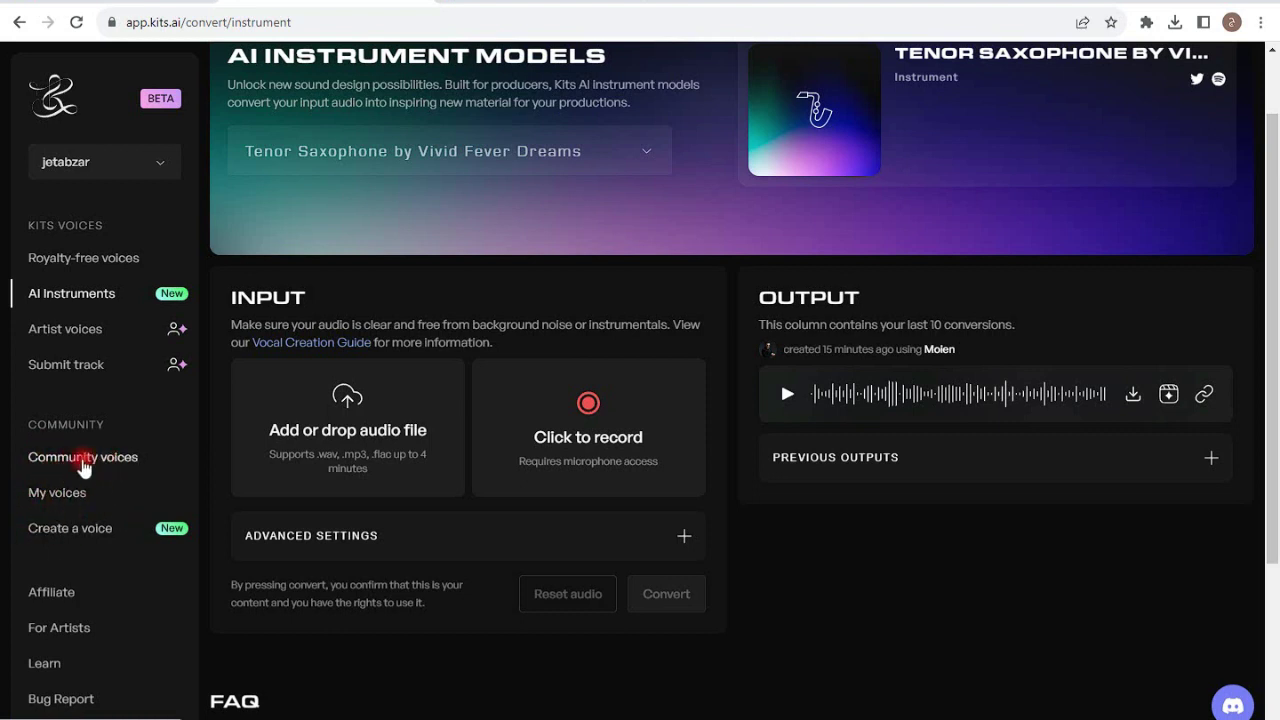
left_click(84, 462)
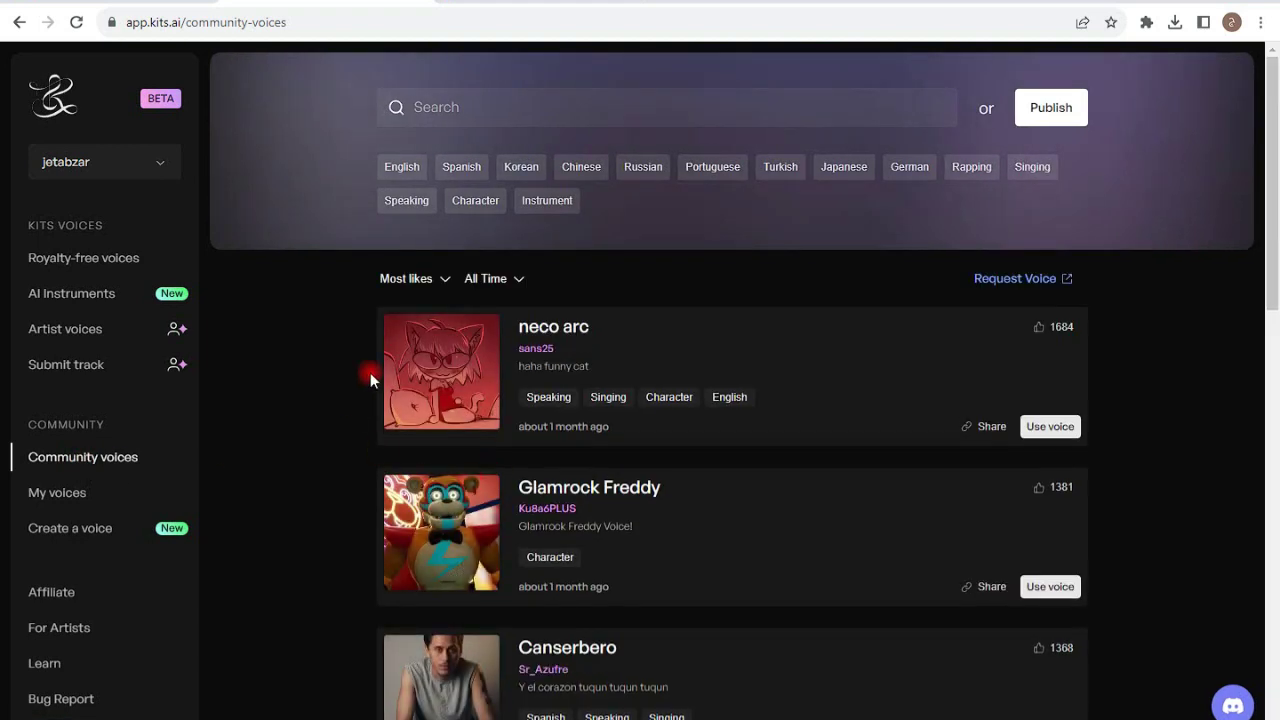
scroll(690, 400, "down", 5)
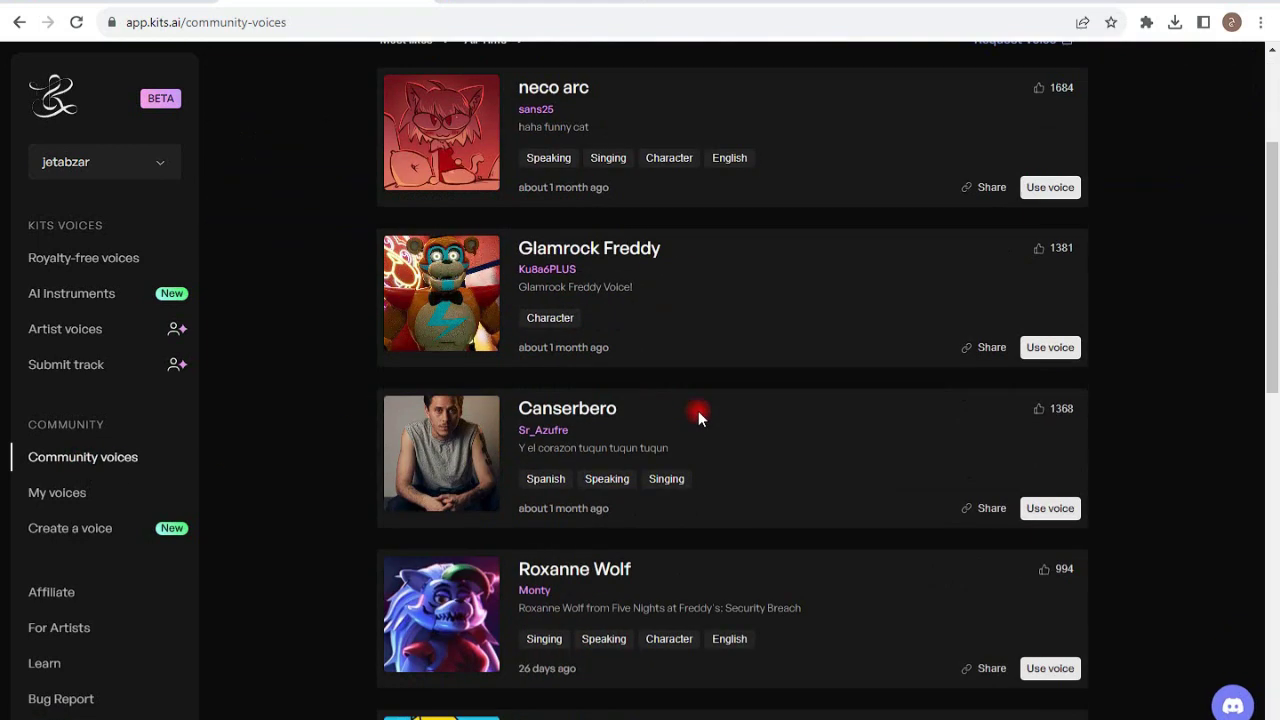
scroll(698, 411, "down", 4)
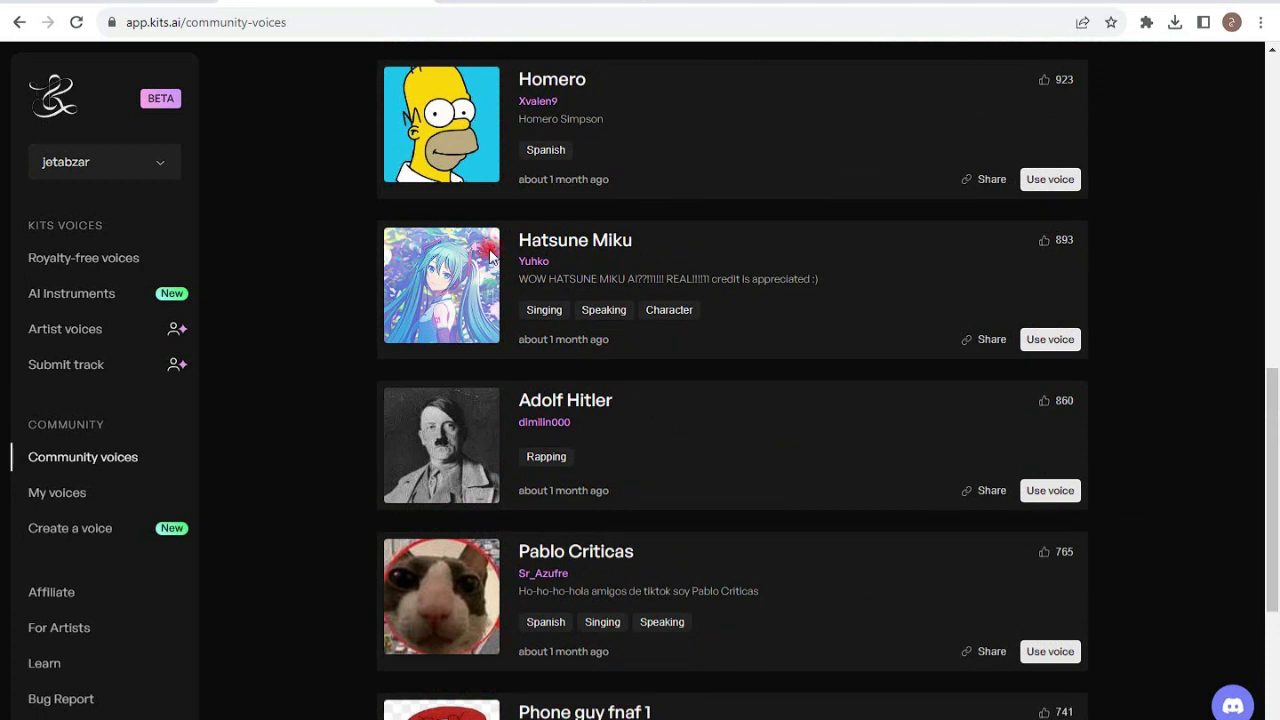
Browse the Community voices list to examine the shared singer and character voices
scroll(479, 523, "down", 10)
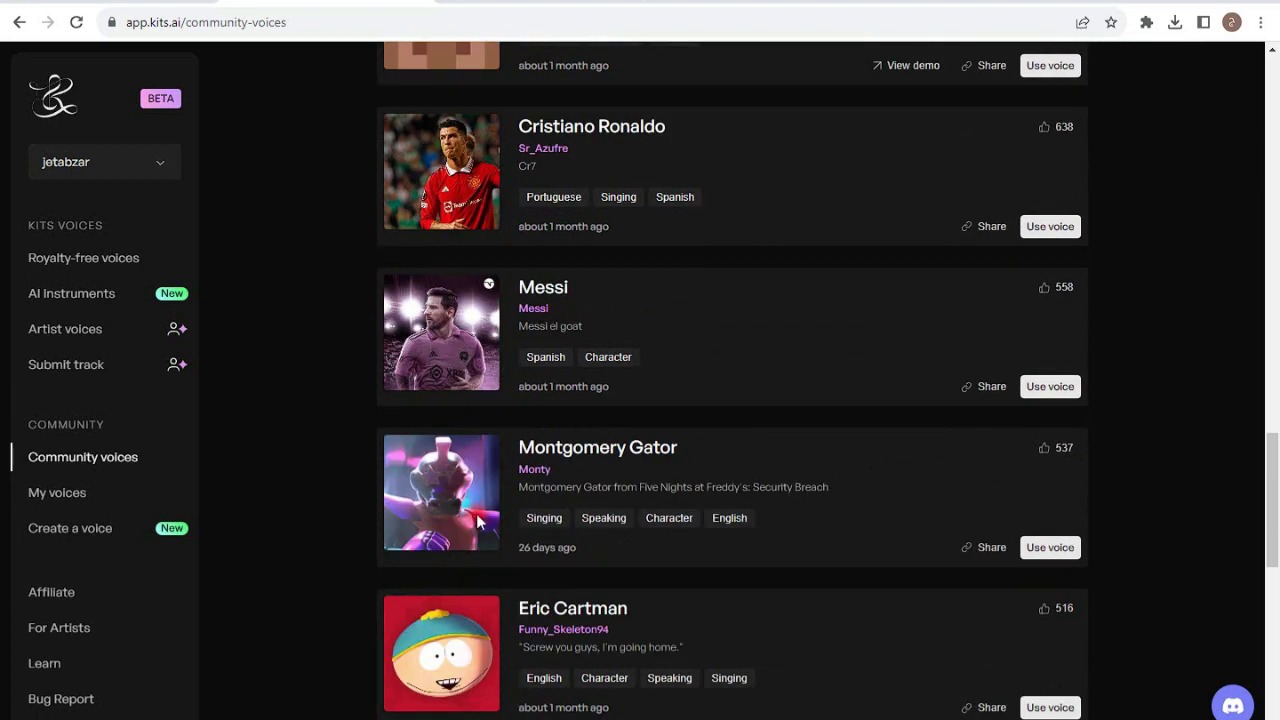
scroll(425, 522, "down", 4)
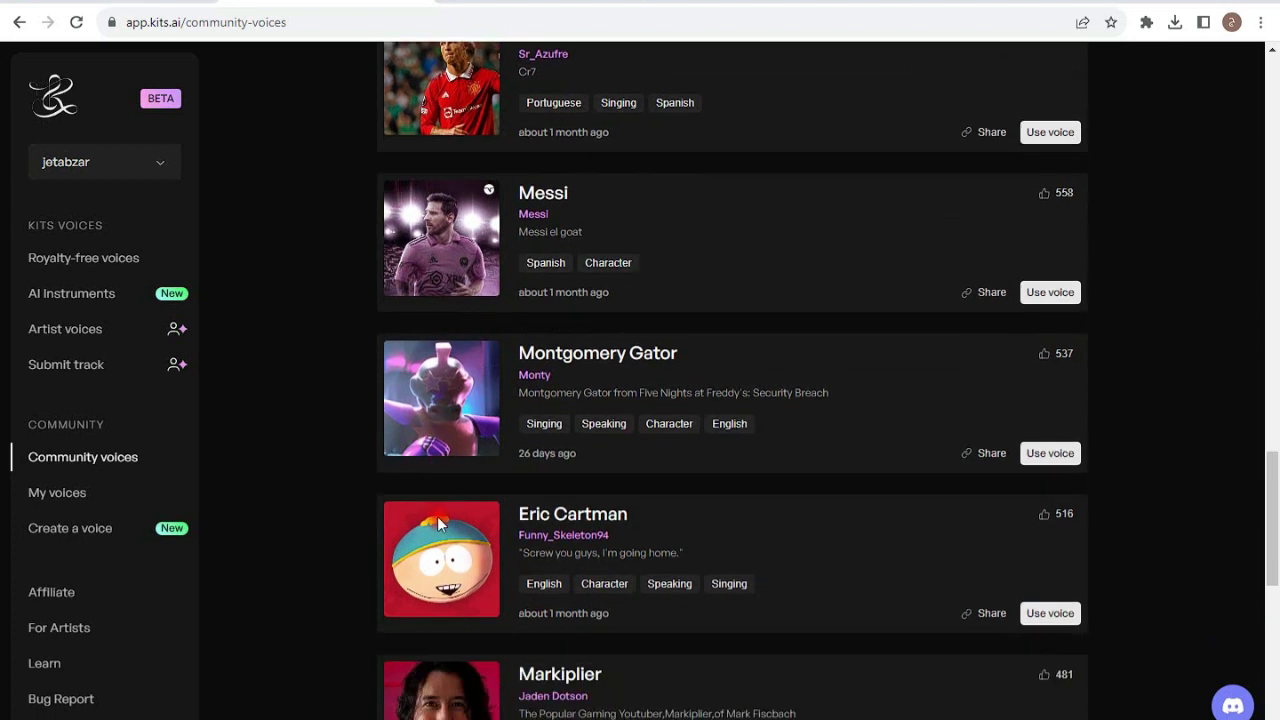
scroll(420, 495, "up", 3)
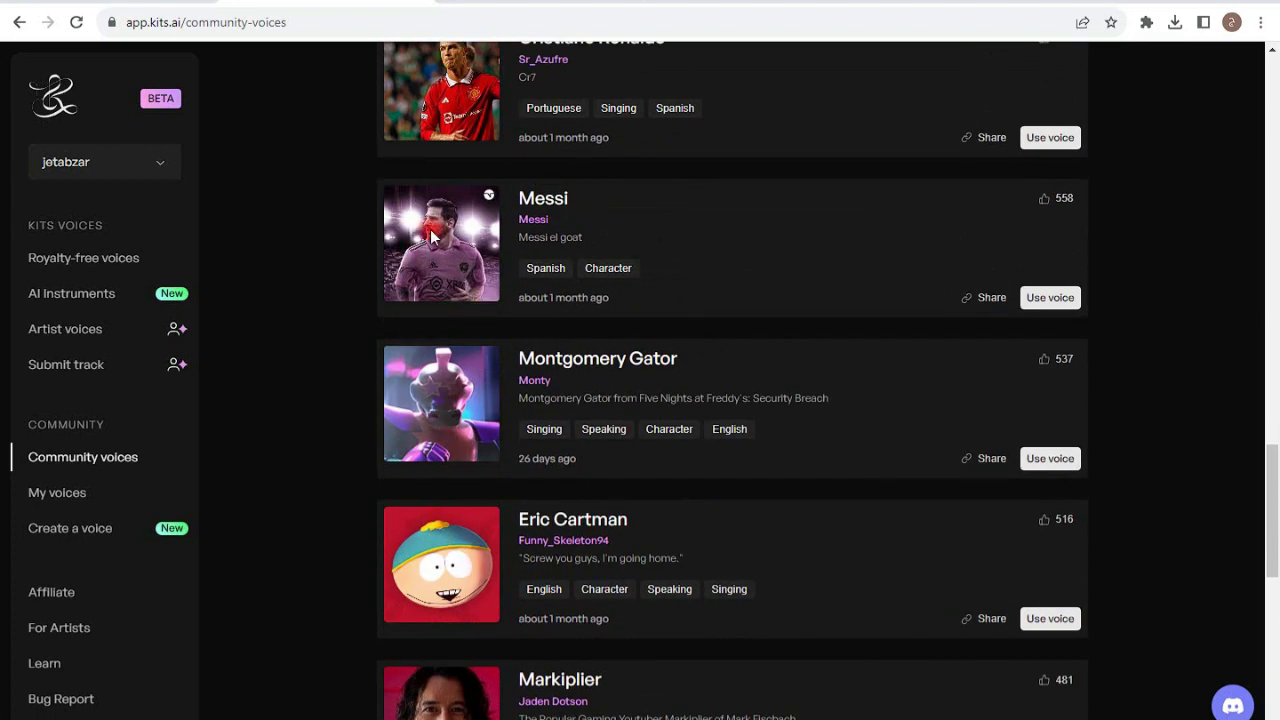
scroll(481, 294, "down", 14)
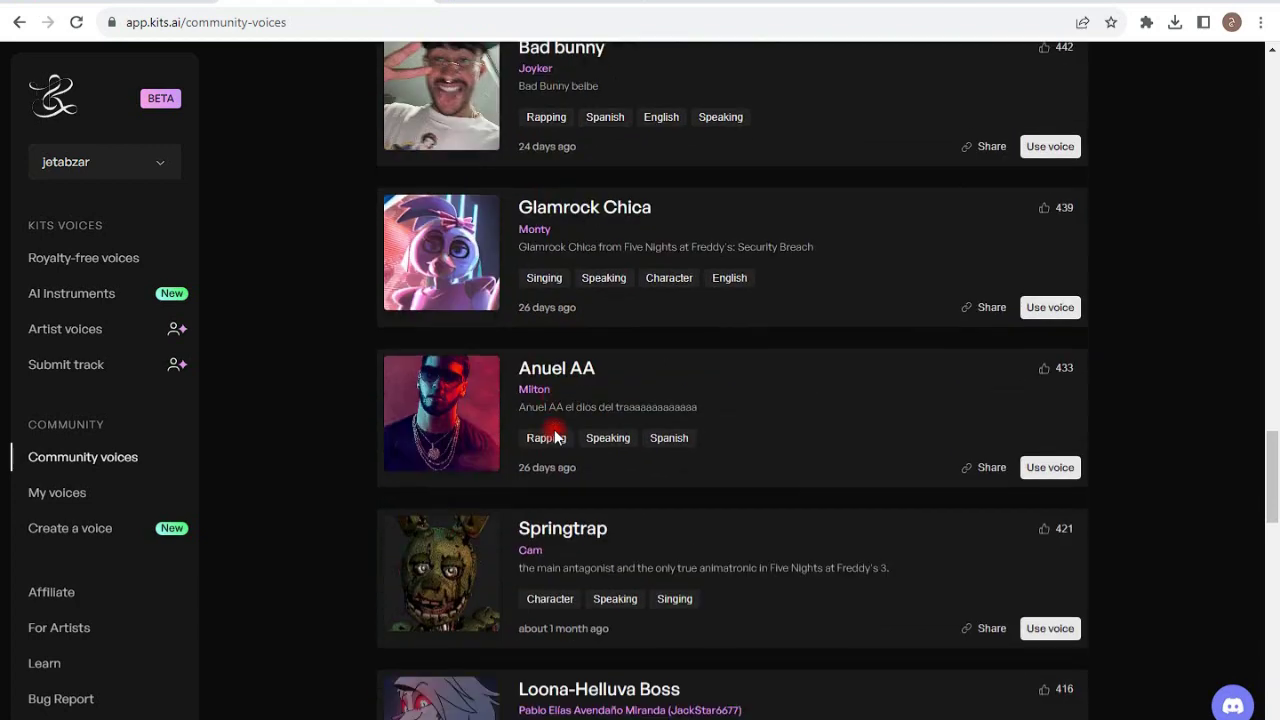
scroll(554, 437, "down", 15)
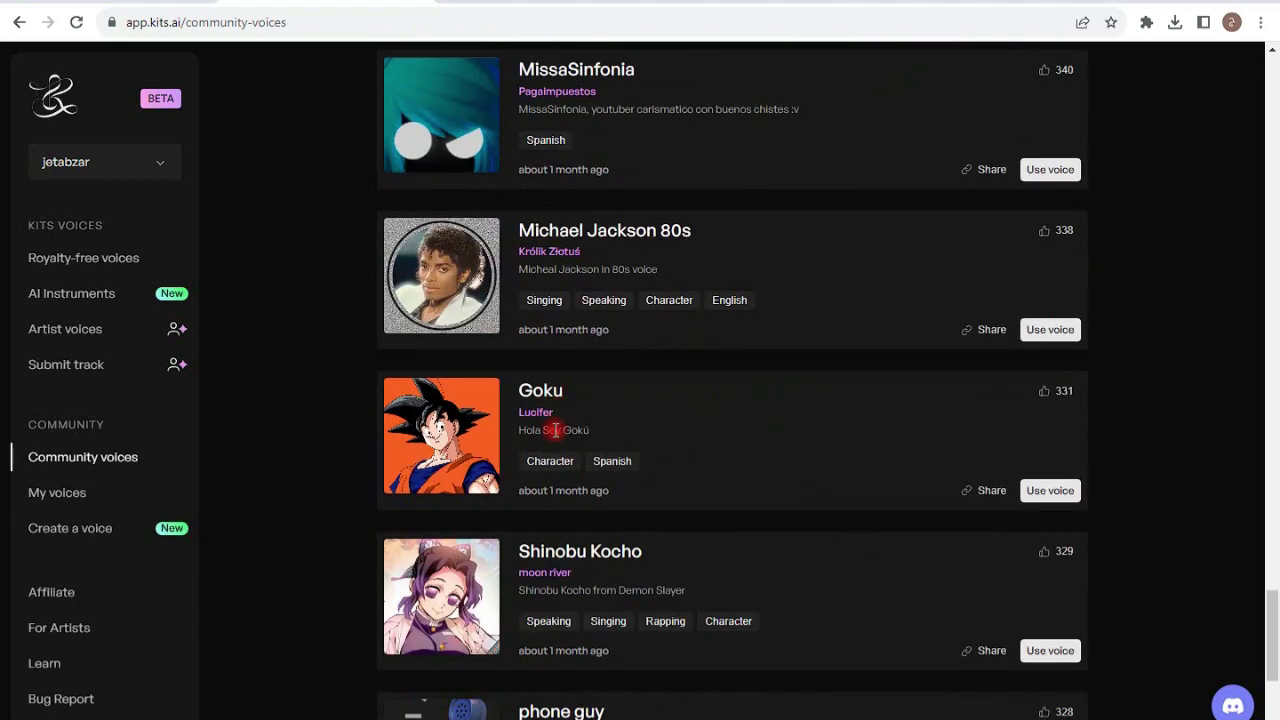
scroll(556, 443, "down", 11)
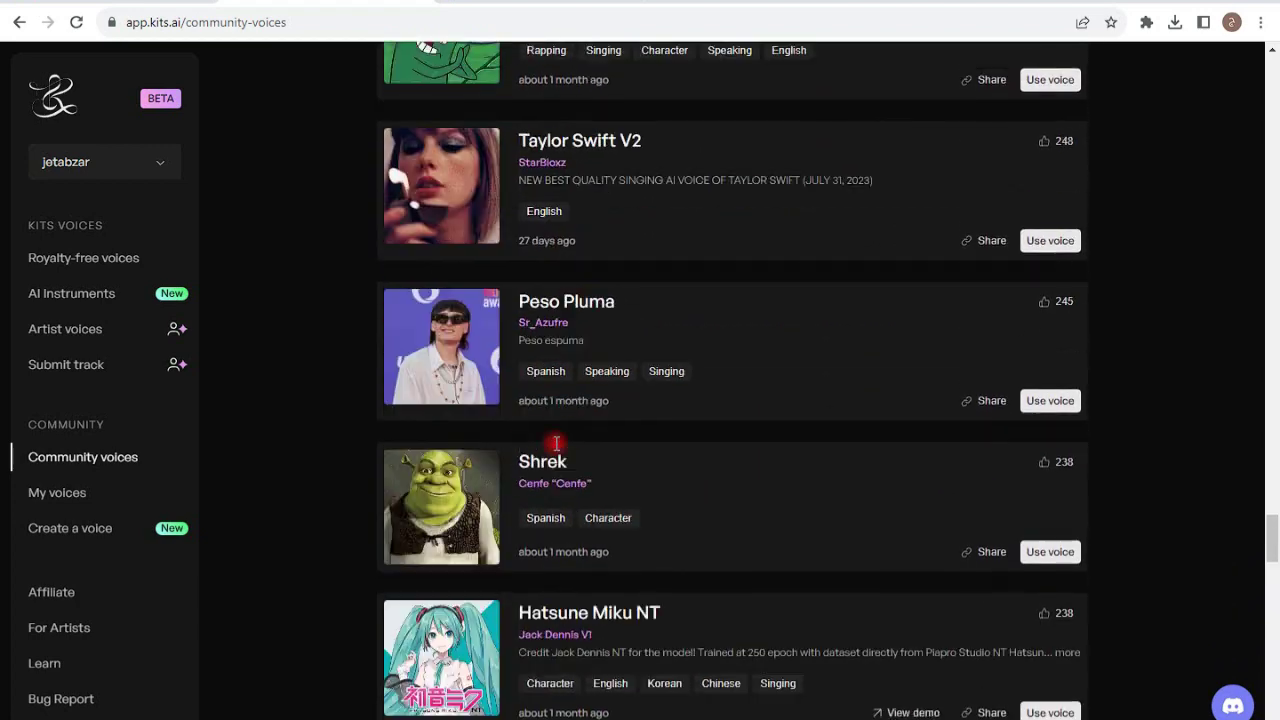
scroll(556, 444, "up", 3)
scroll(543, 456, "down", 17)
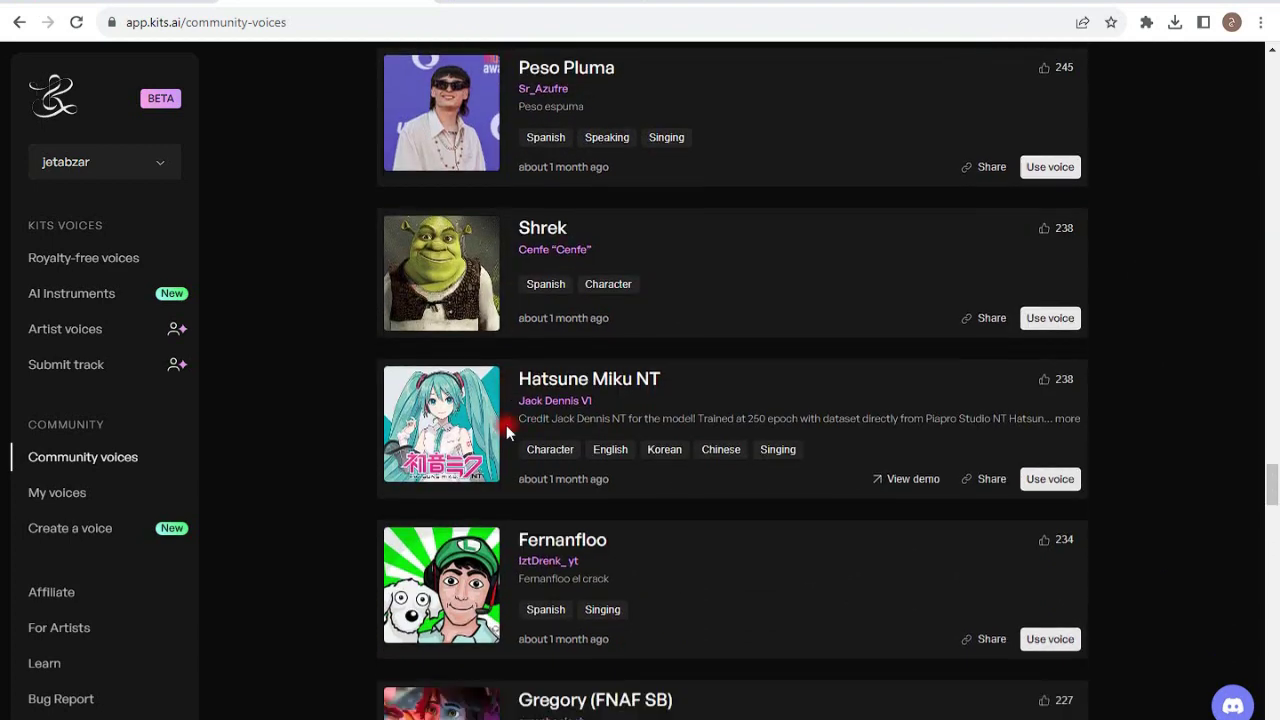
scroll(566, 449, "down", 11)
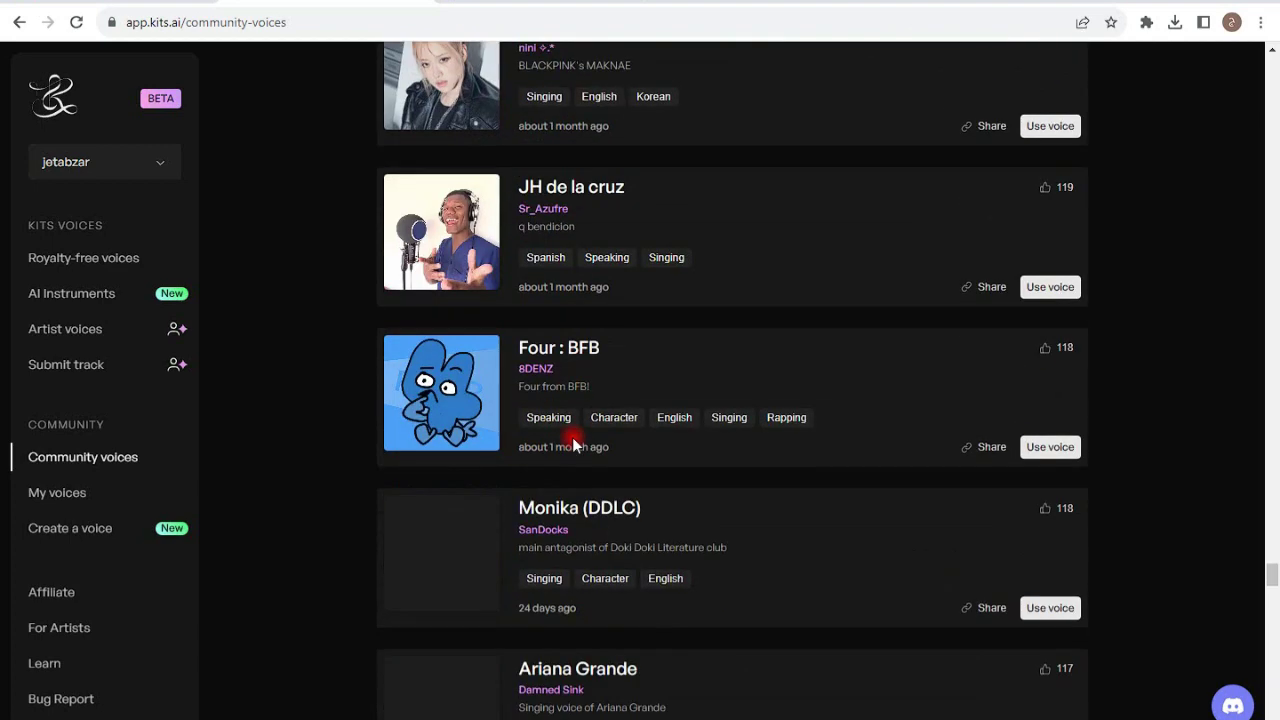
scroll(950, 572, "down", 10)
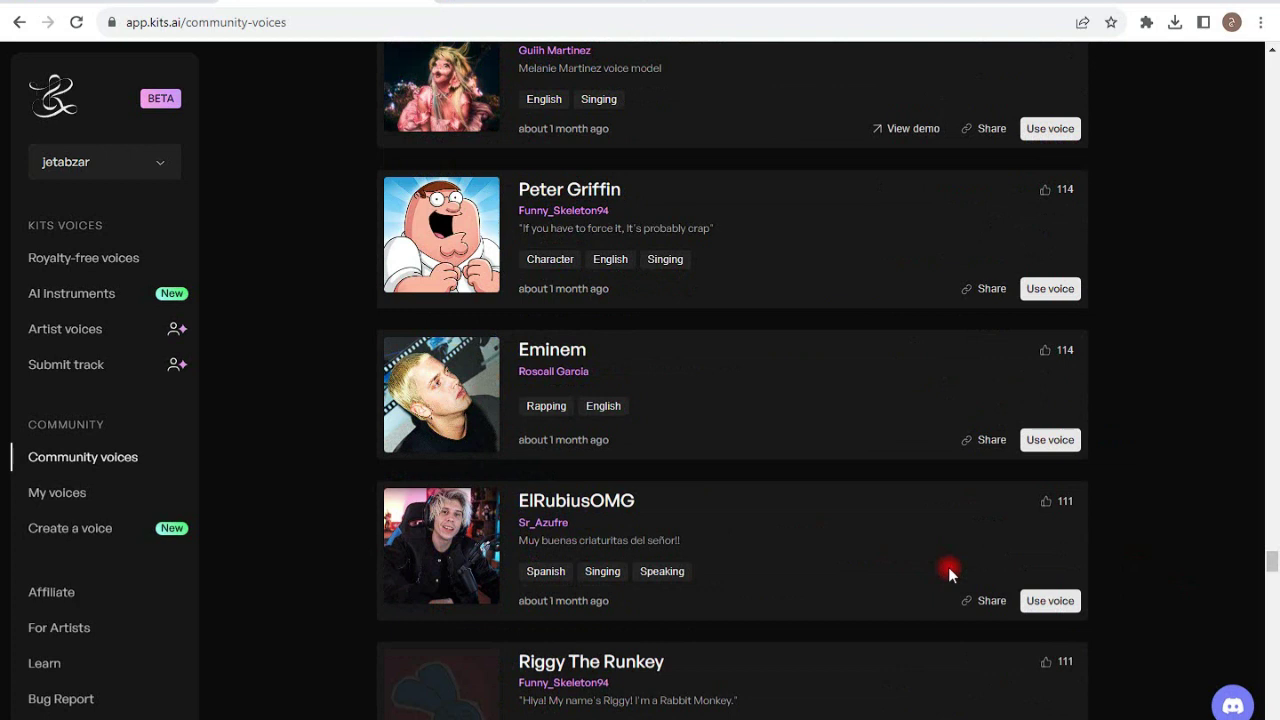
scroll(889, 560, "down", 10)
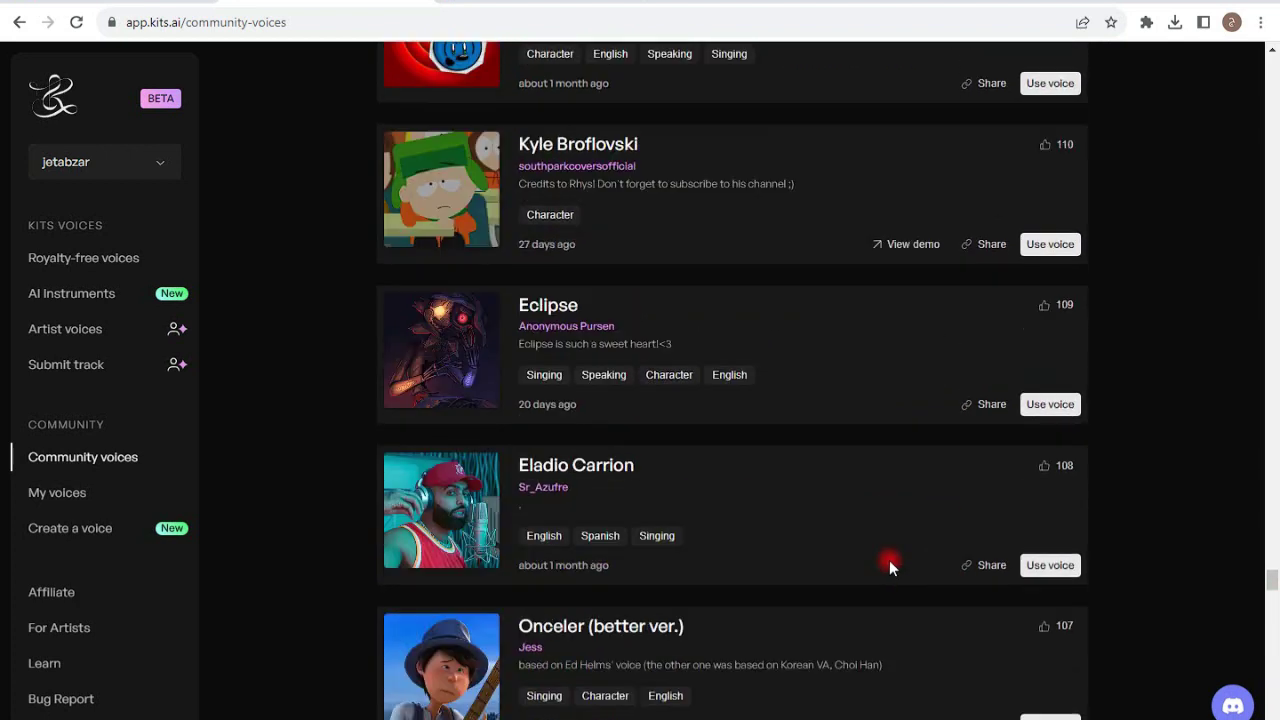
scroll(890, 565, "down", 6)
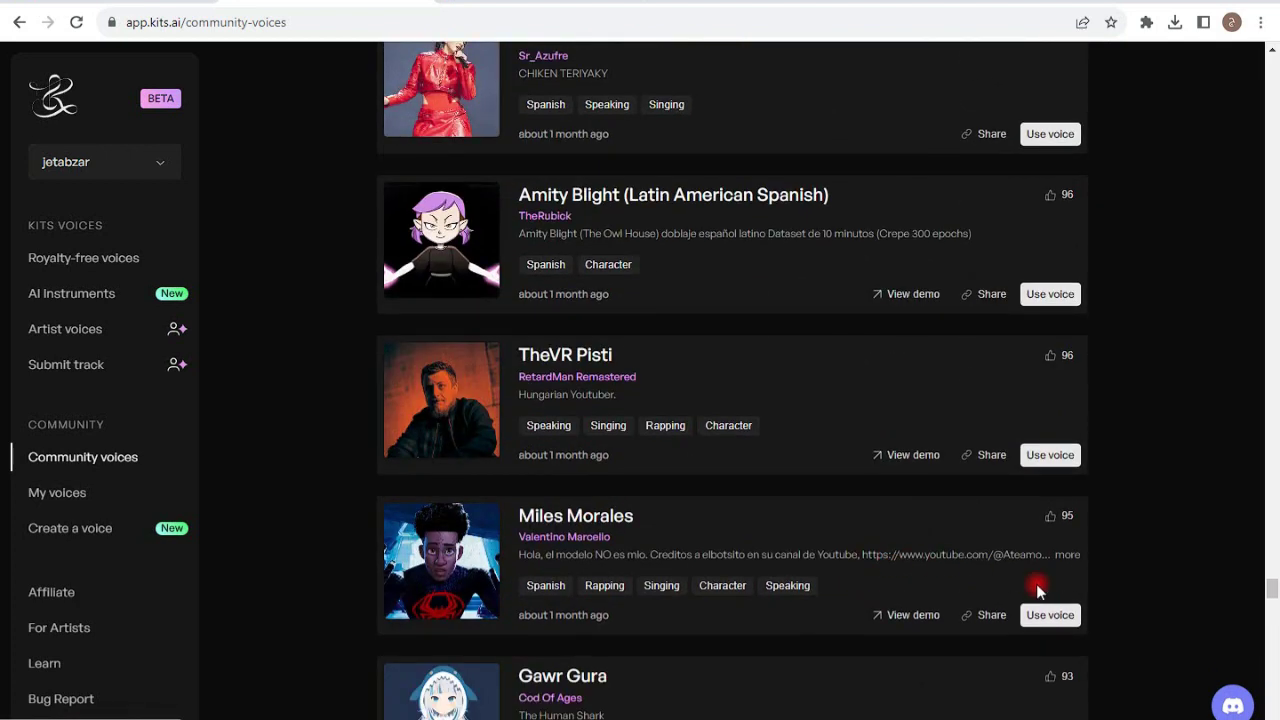
Return towards the start of the community list and choose the SpongeBob SquarePants voice for conversion
left_click_drag(1272, 592, 1272, 55)
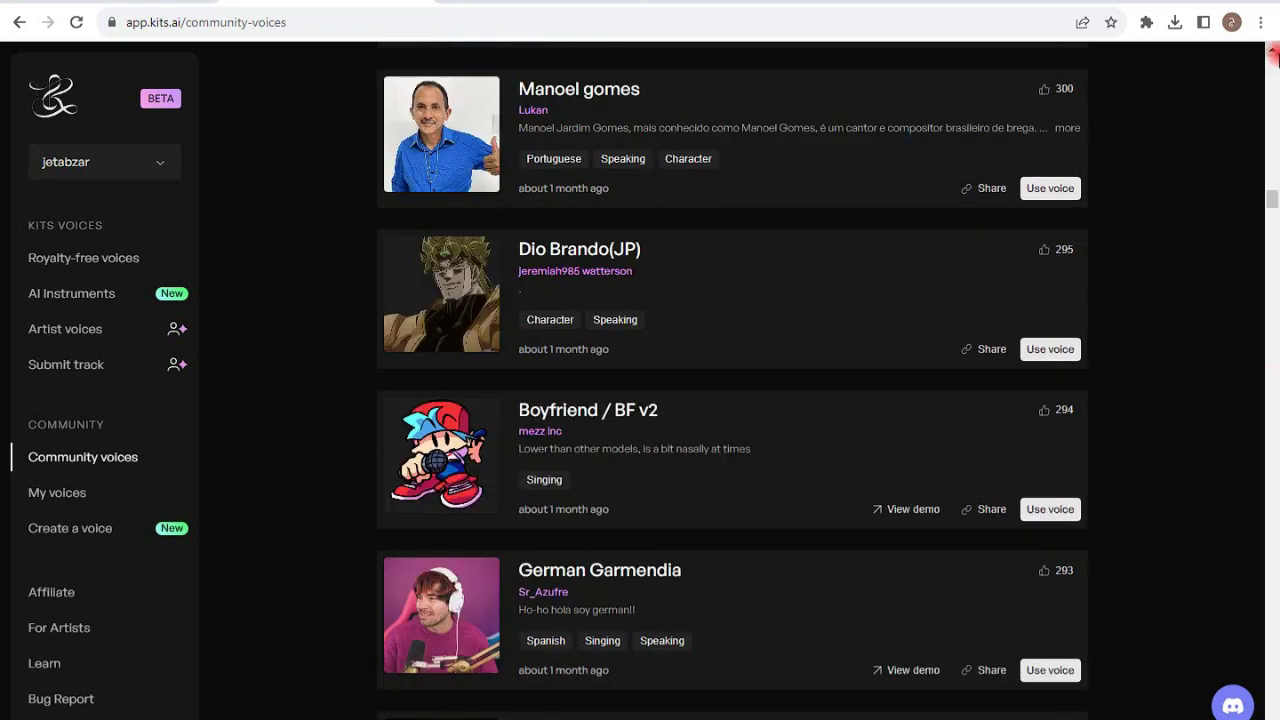
scroll(400, 505, "down", 5)
scroll(395, 505, "down", 8)
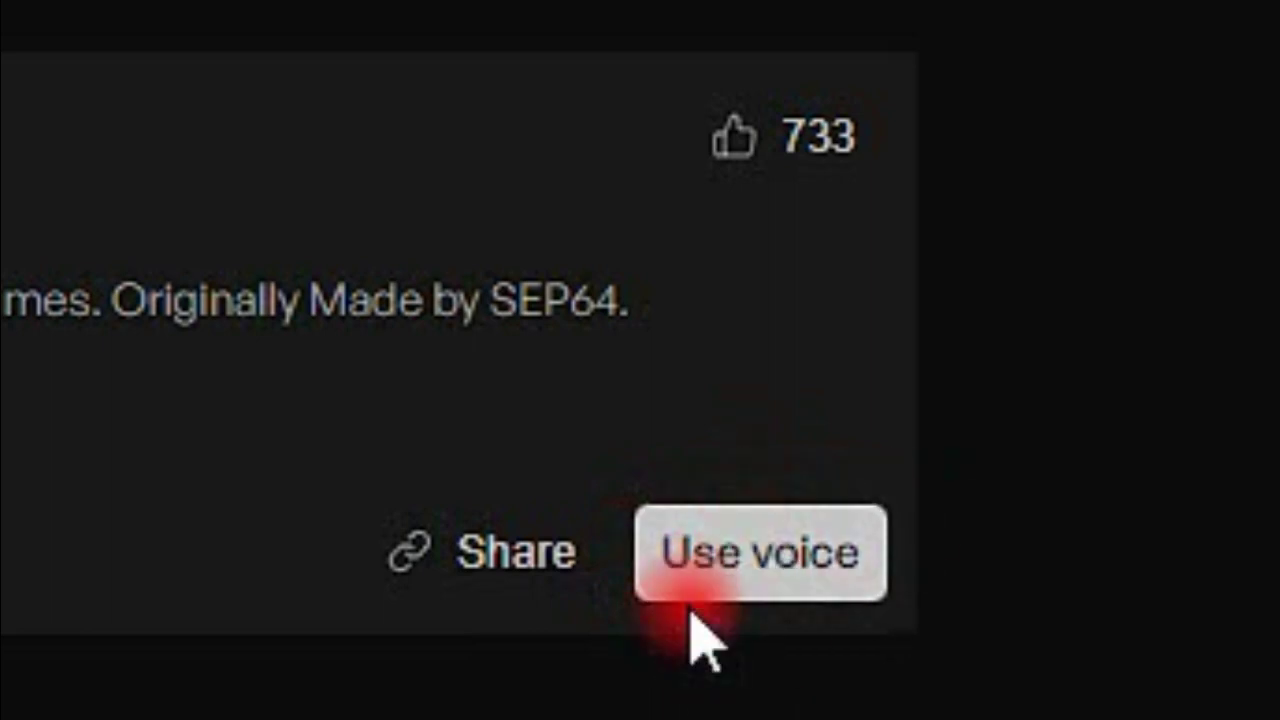
left_click(752, 570)
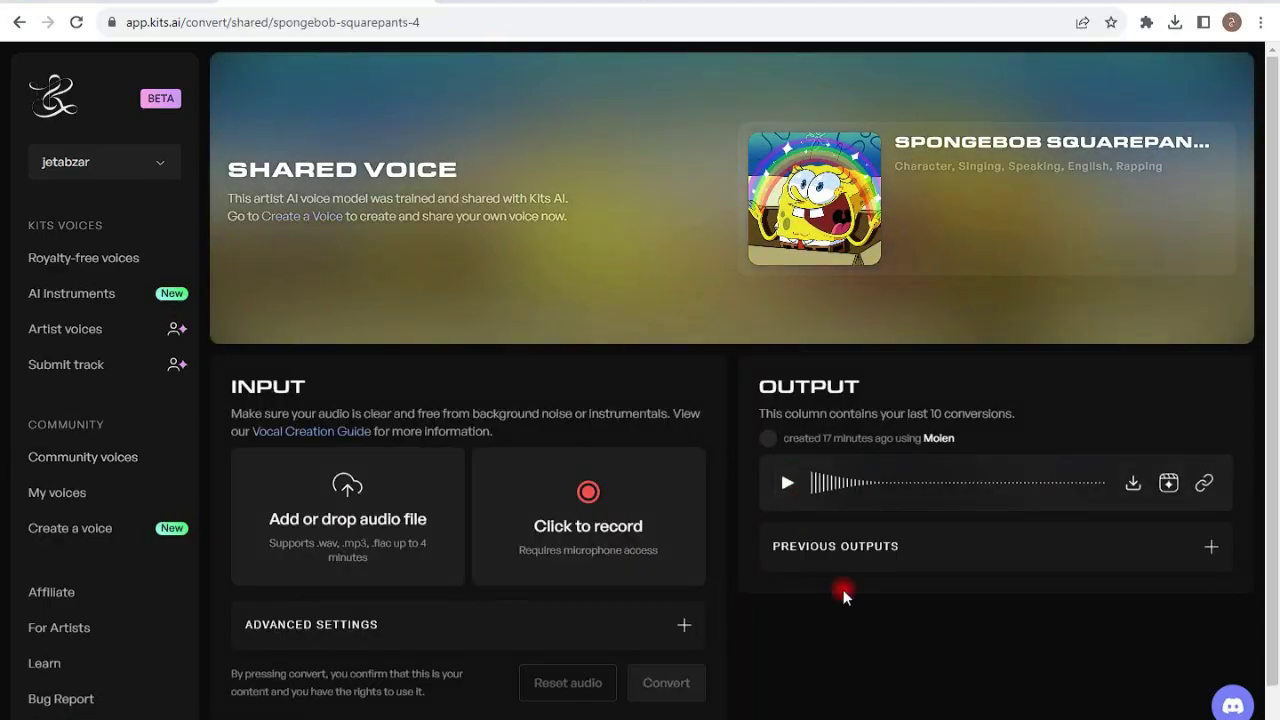
Add the Vocali.se_5924_armin4433_vocals file from the Music folder as input audio and briefly play it
scroll(843, 597, "down", 1)
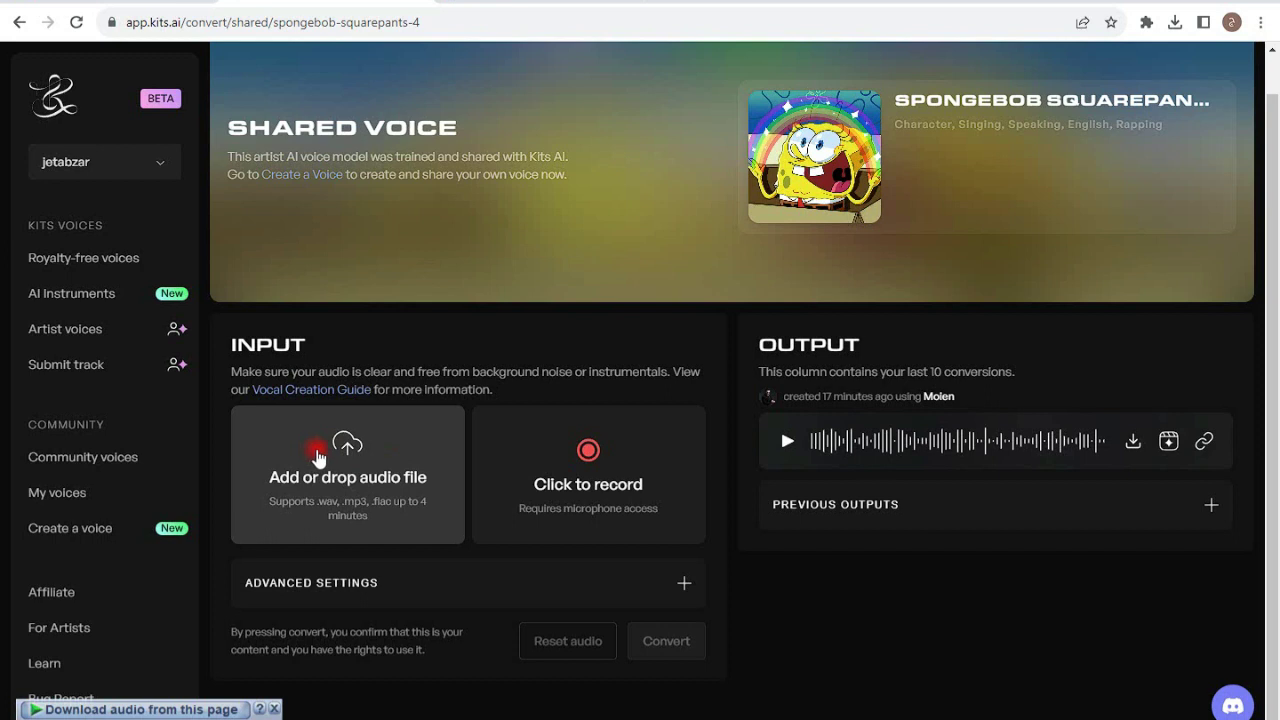
left_click(318, 456)
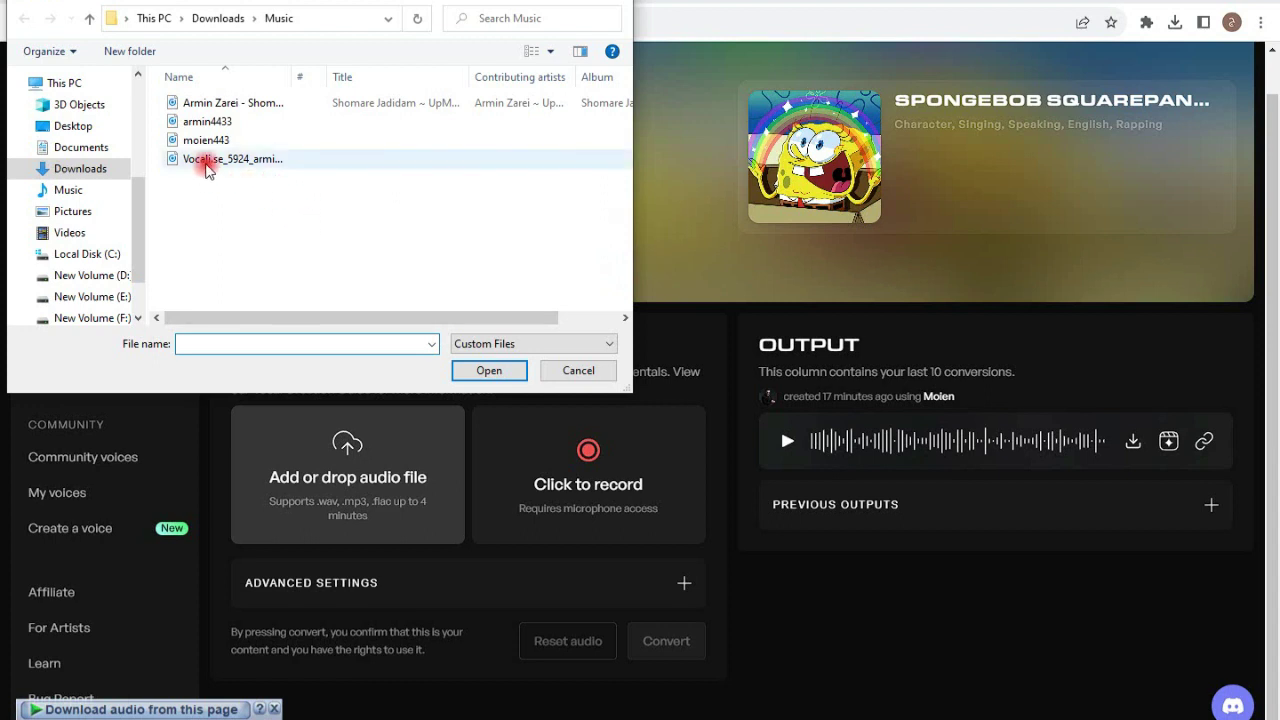
left_click(252, 160)
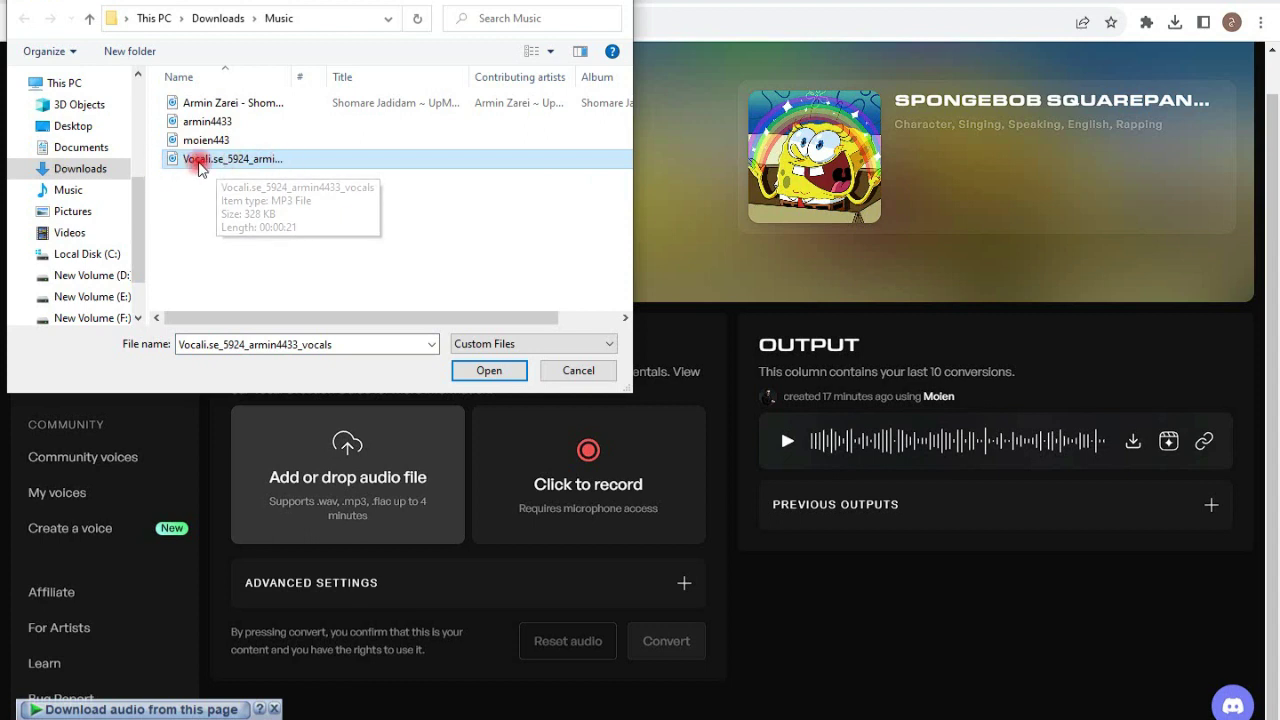
left_click(462, 370)
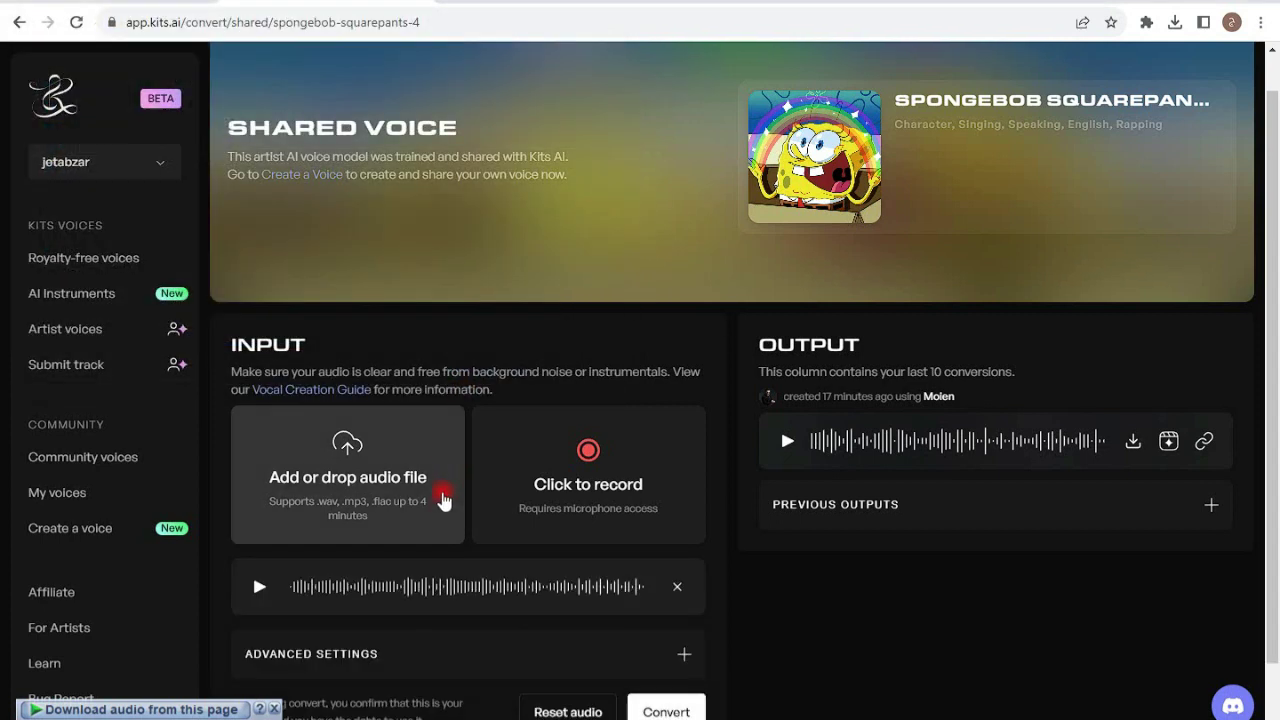
left_click(263, 588)
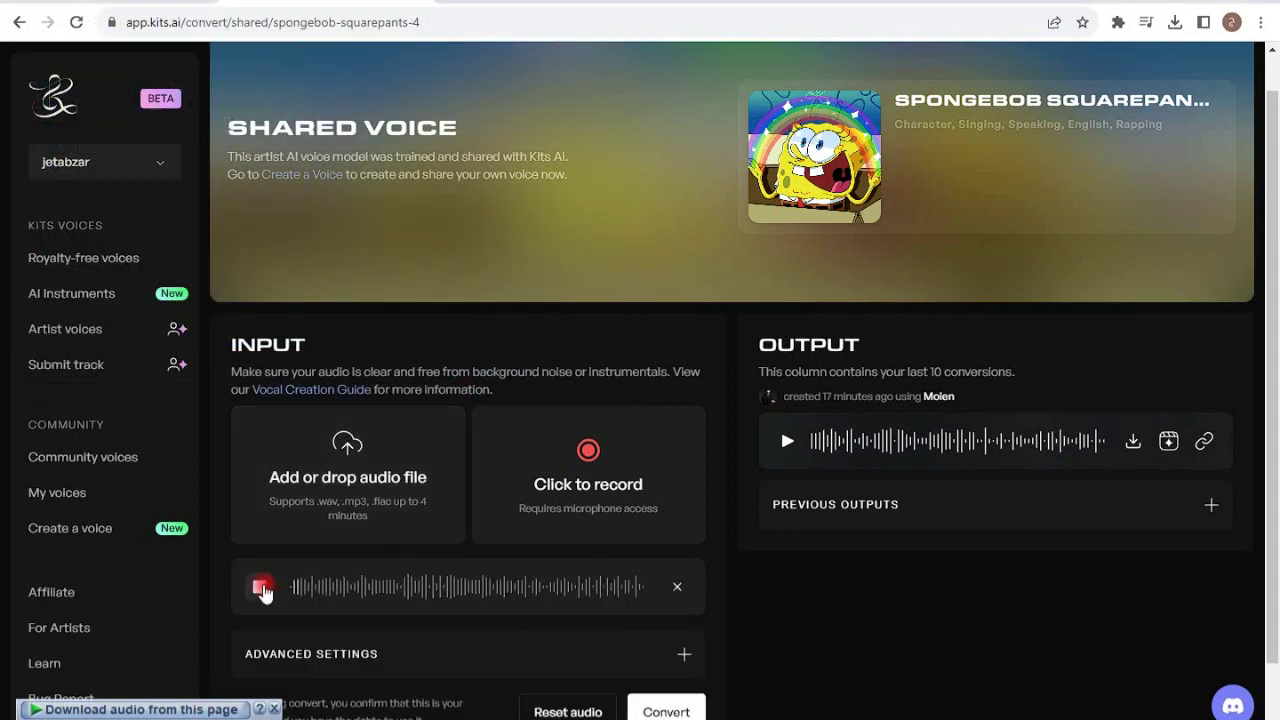
left_click(263, 588)
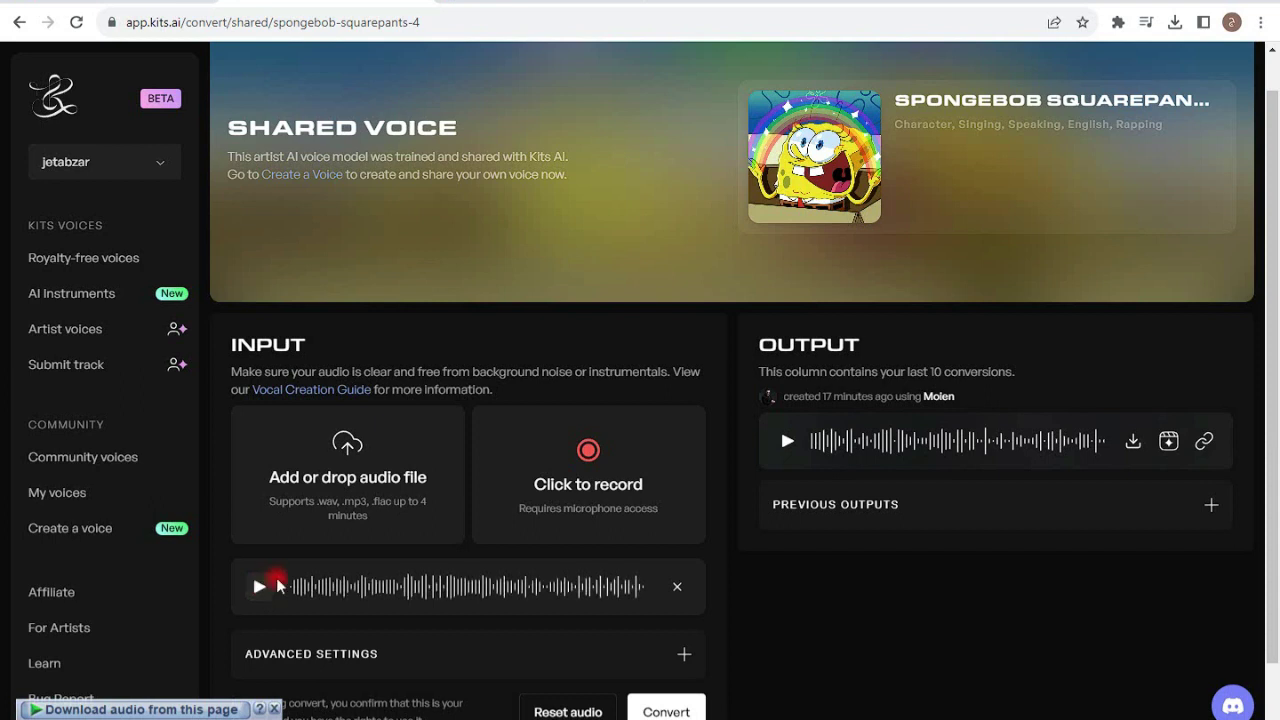
Expand the advanced conversion settings and translate the page into Persian to read their descriptions
scroll(750, 552, "down", 1)
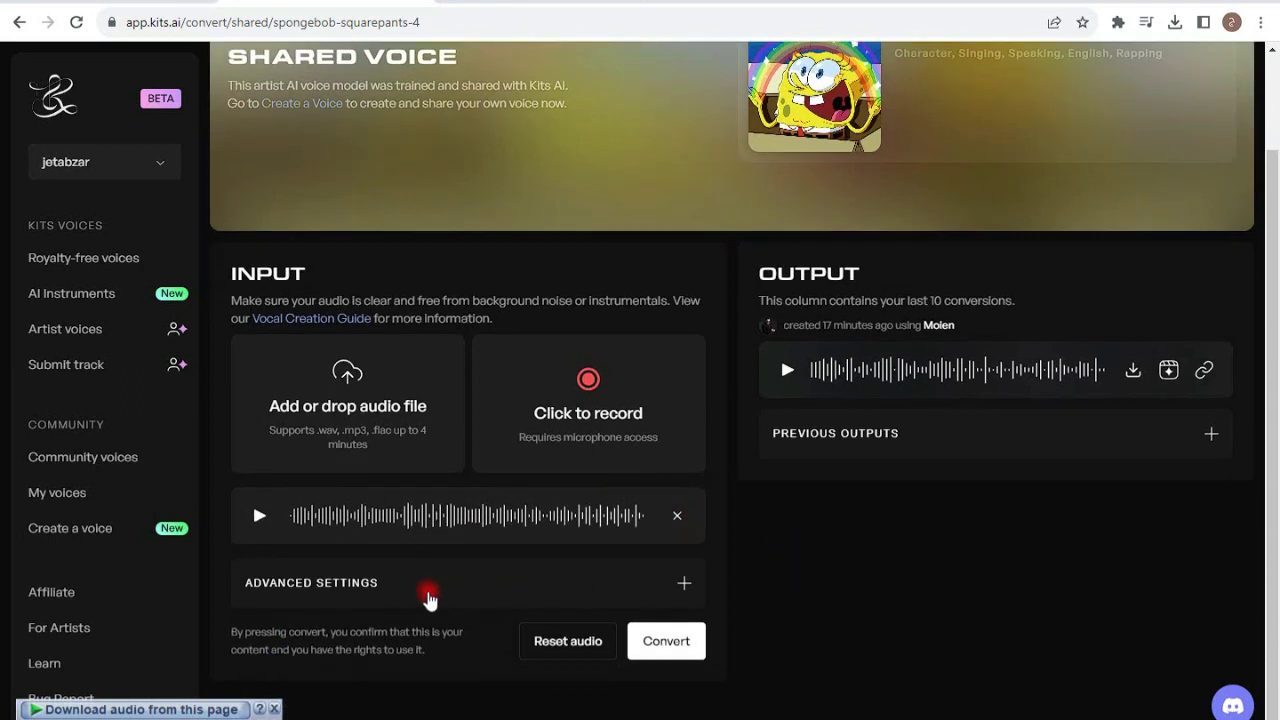
left_click(404, 585)
scroll(400, 540, "down", 3)
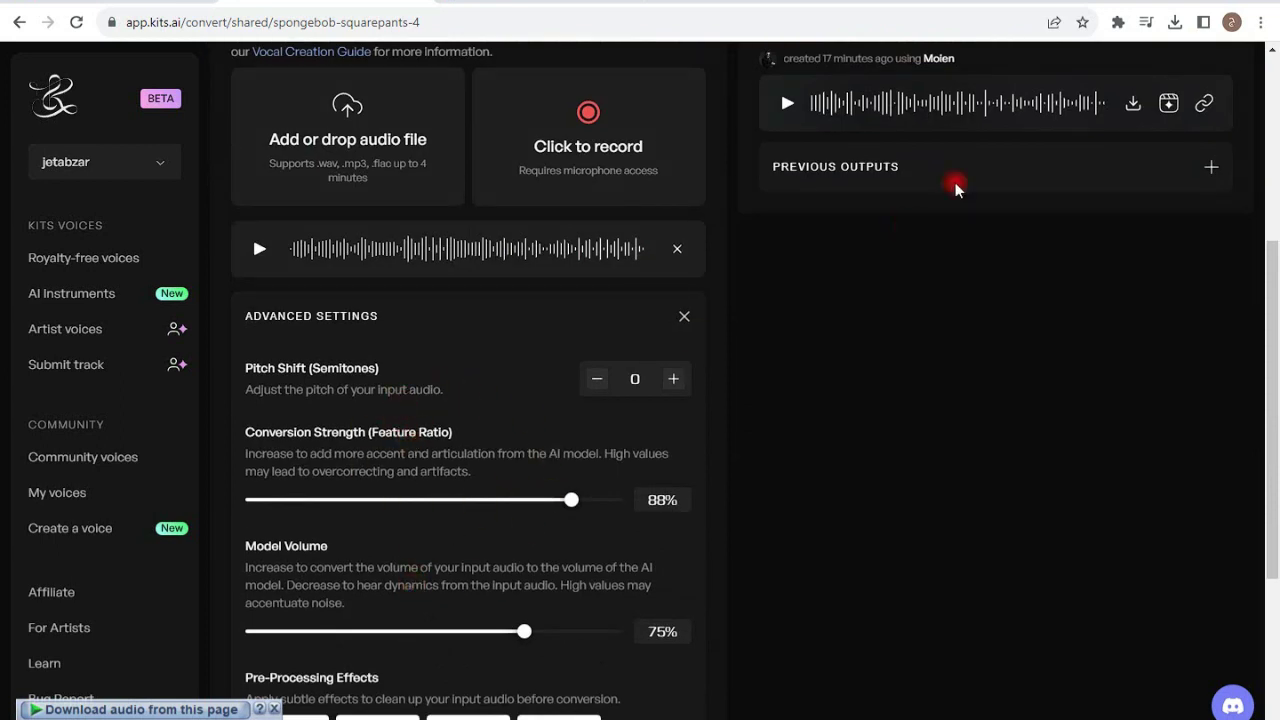
scroll(388, 436, "down", 3)
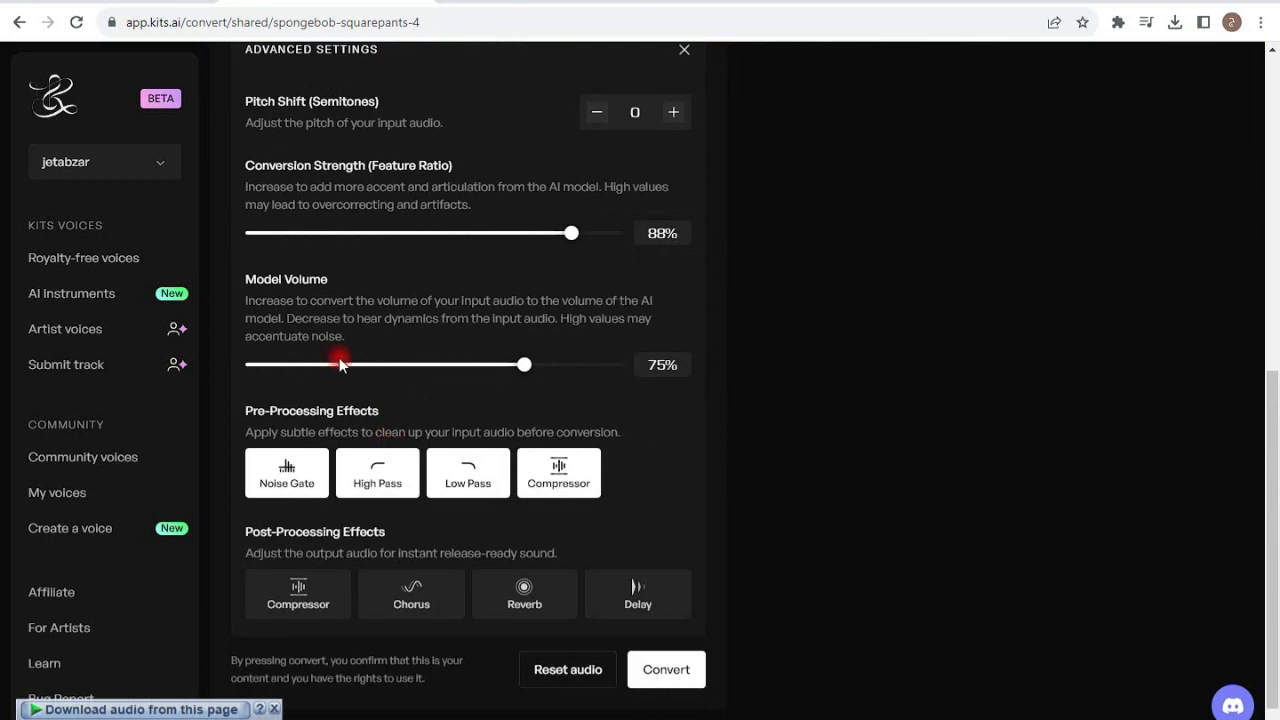
right_click(343, 317)
left_click(414, 541)
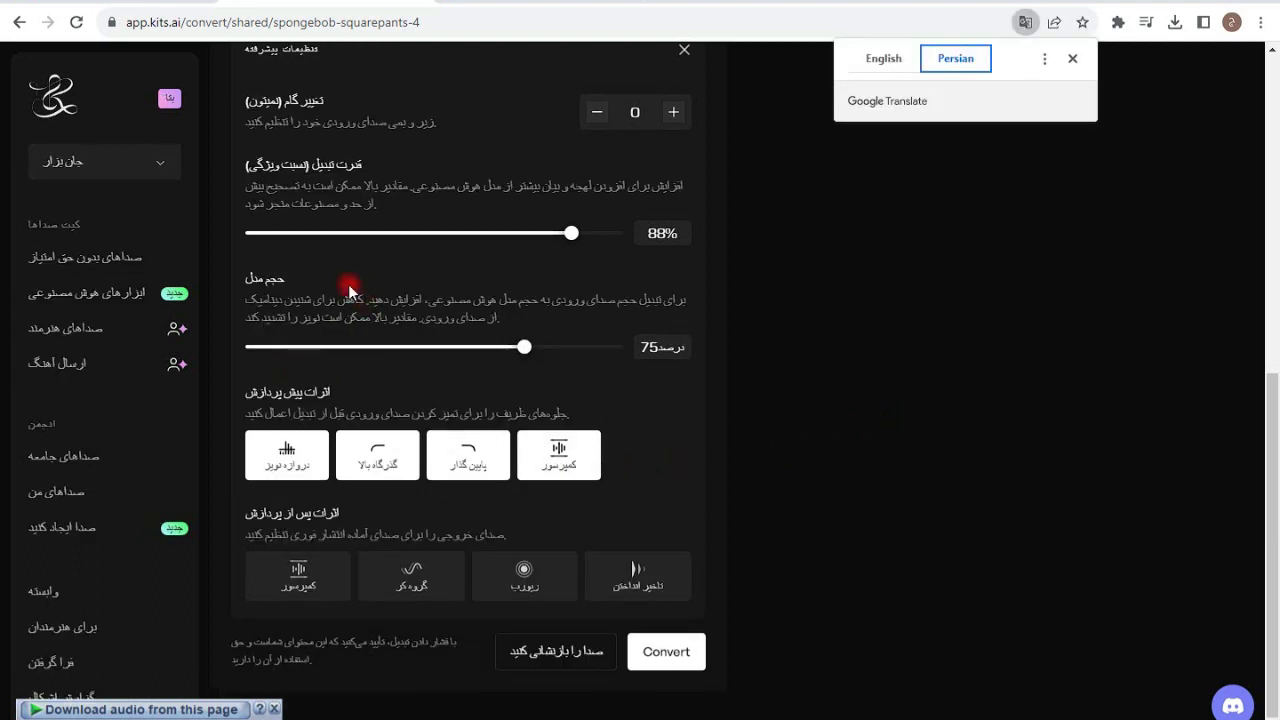
scroll(349, 290, "up", 1)
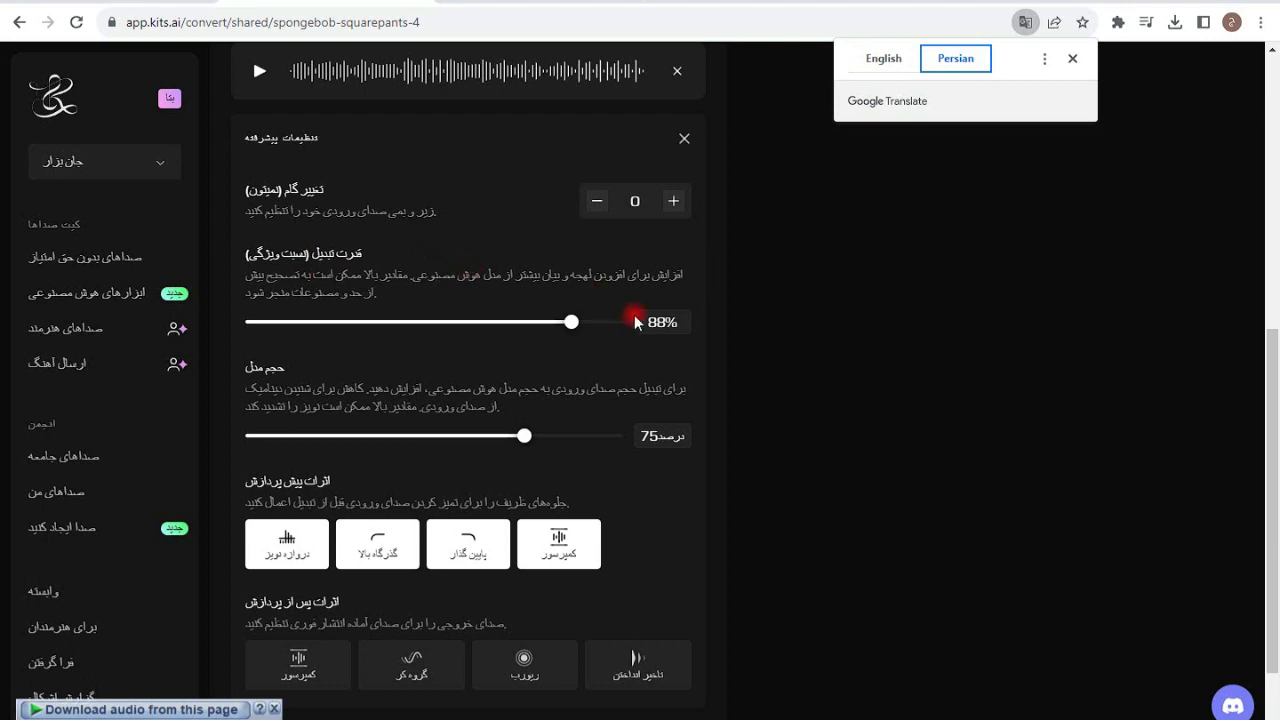
Return the page to English and raise the Conversion Strength (Feature Ratio) to 90%
left_click_drag(576, 327, 596, 330)
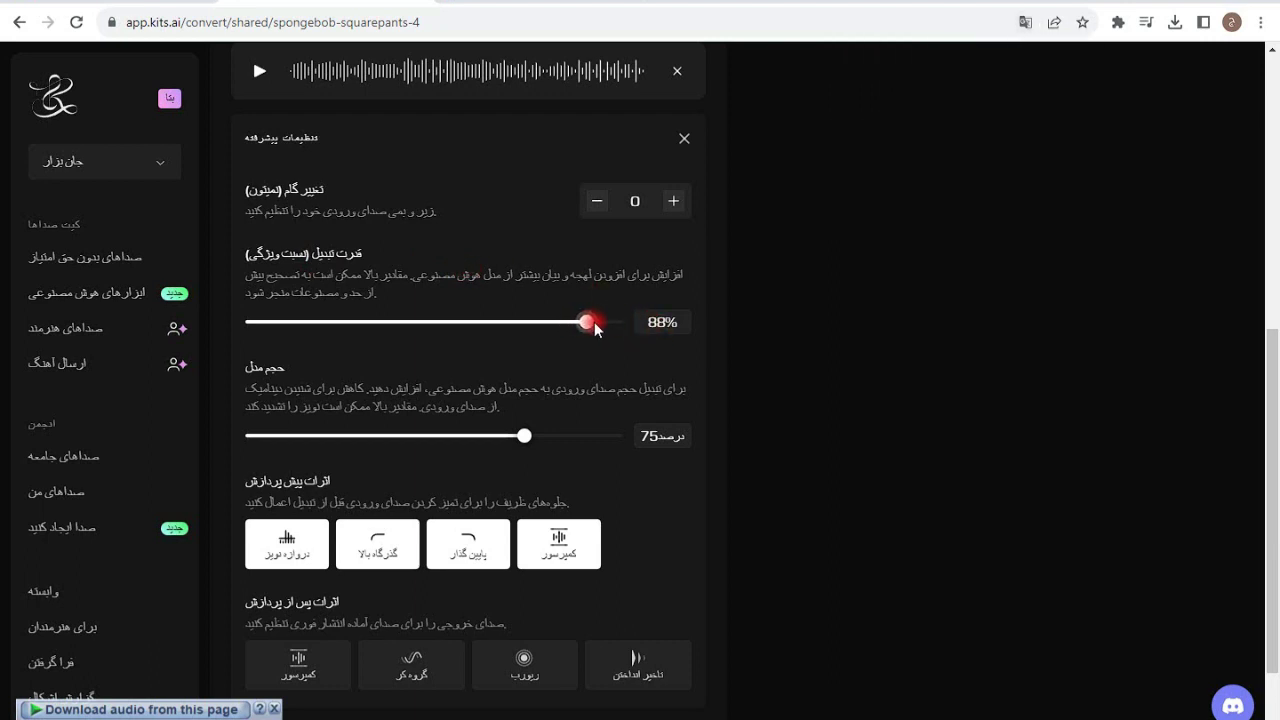
left_click(1025, 22)
left_click(883, 58)
left_click_drag(585, 315, 592, 330)
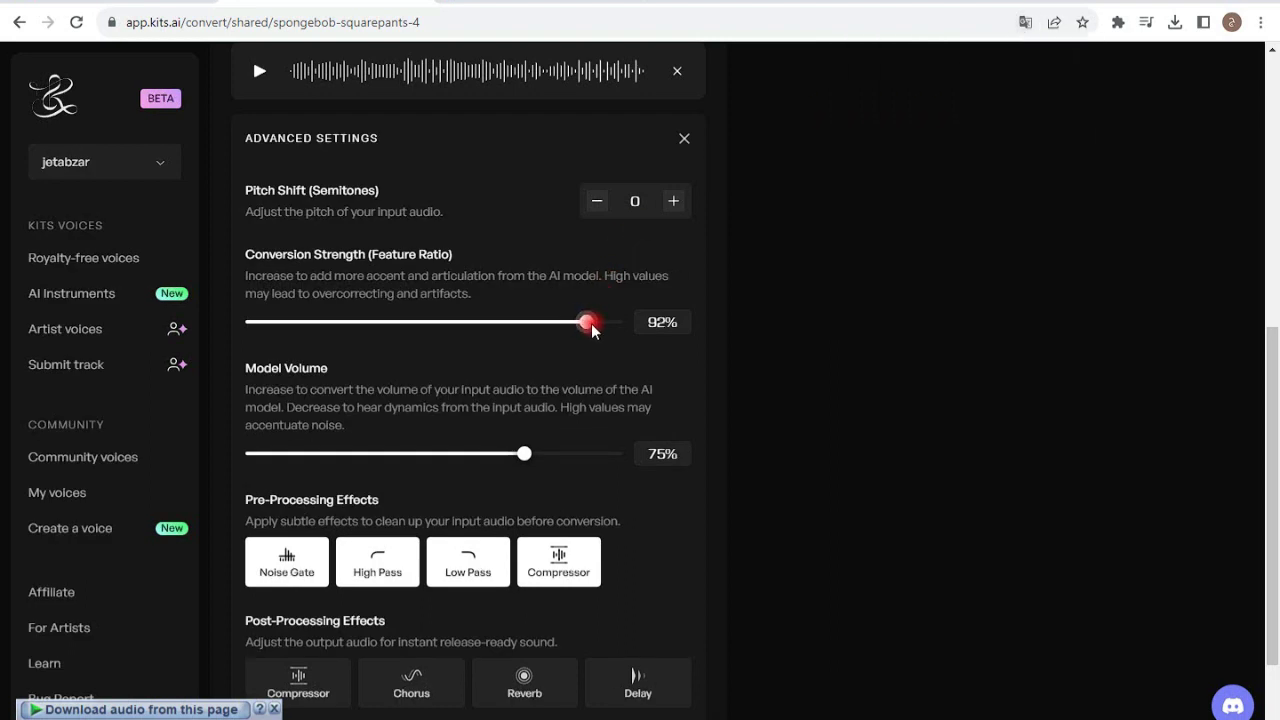
Read the volume and effects settings in Persian translation, then restore the page to English
left_click(1025, 22)
left_click(945, 58)
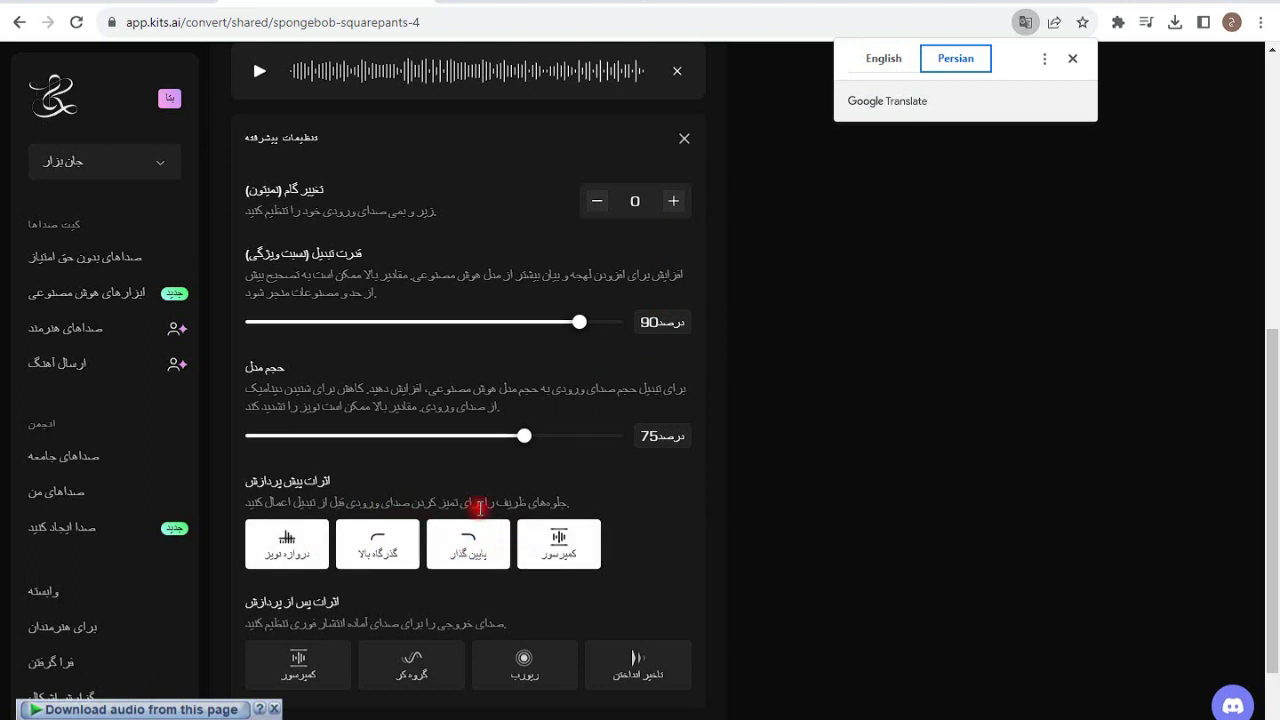
left_click(868, 58)
Enable the Delay post-processing effect and try to convert the vocals with the selected voice
scroll(783, 510, "down", 1)
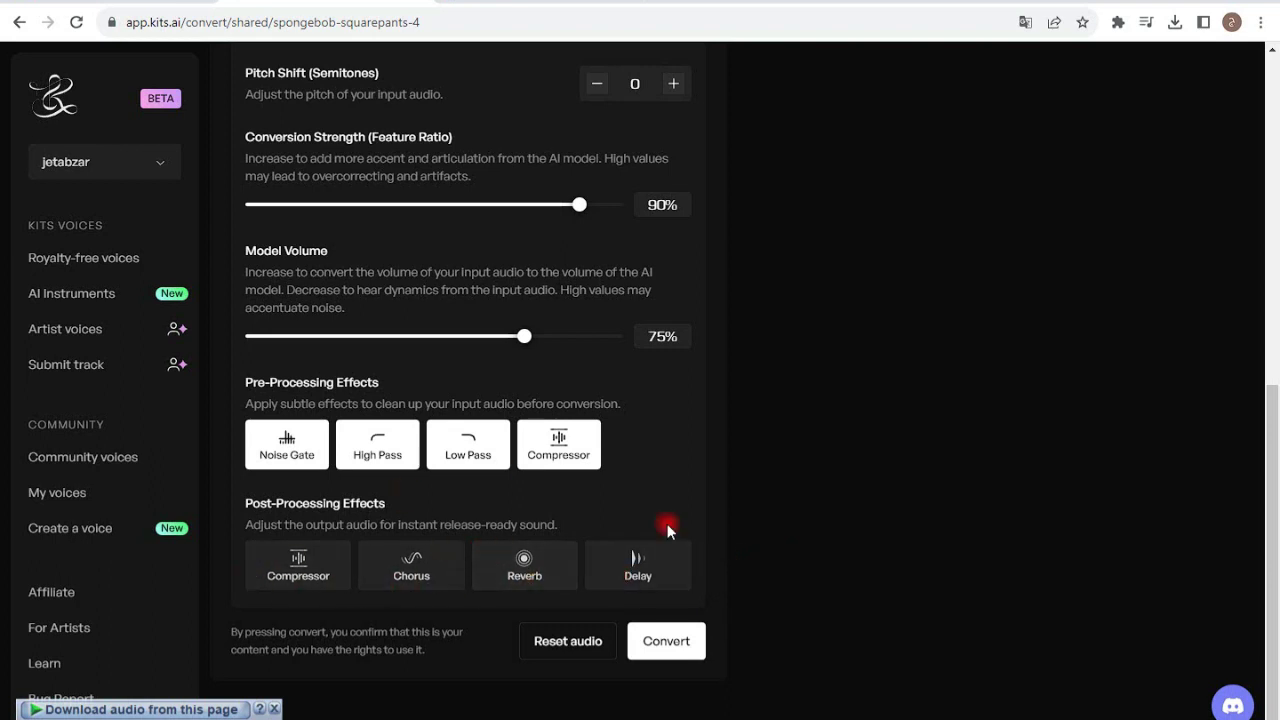
left_click(623, 573)
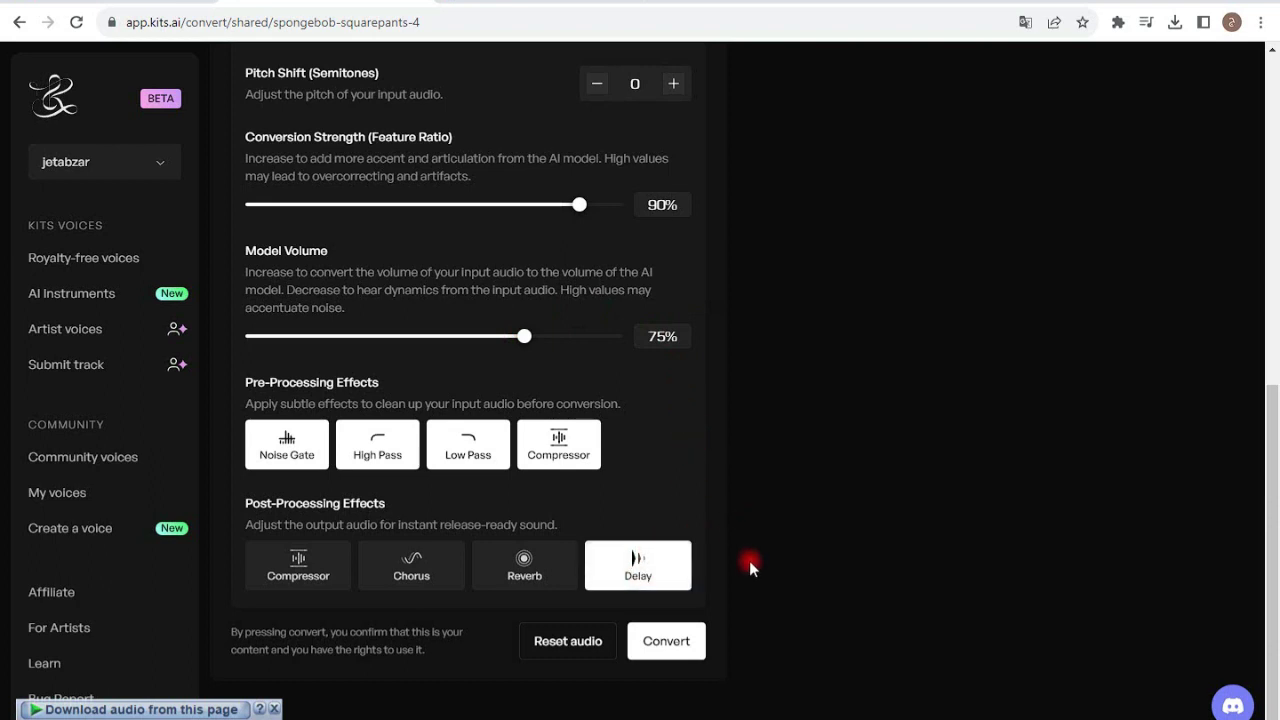
left_click(667, 641)
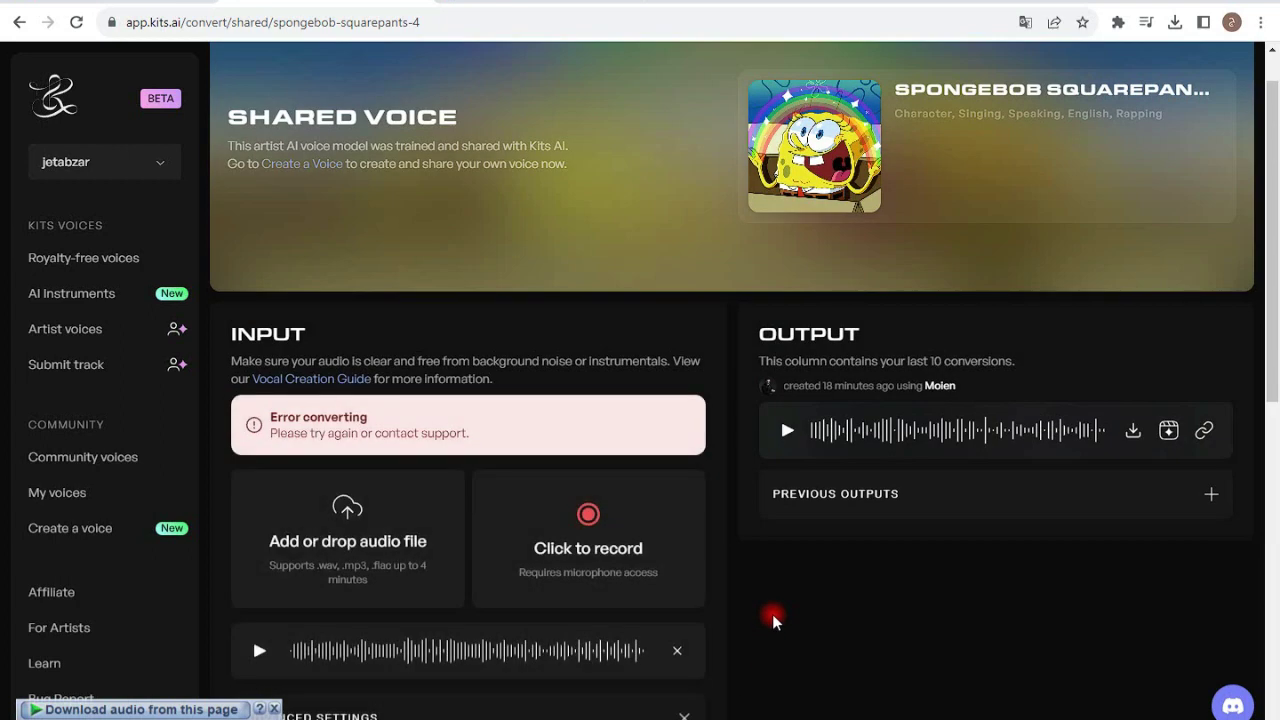
Run the vocal conversion again with the same settings and view its output
scroll(412, 406, "up", 1)
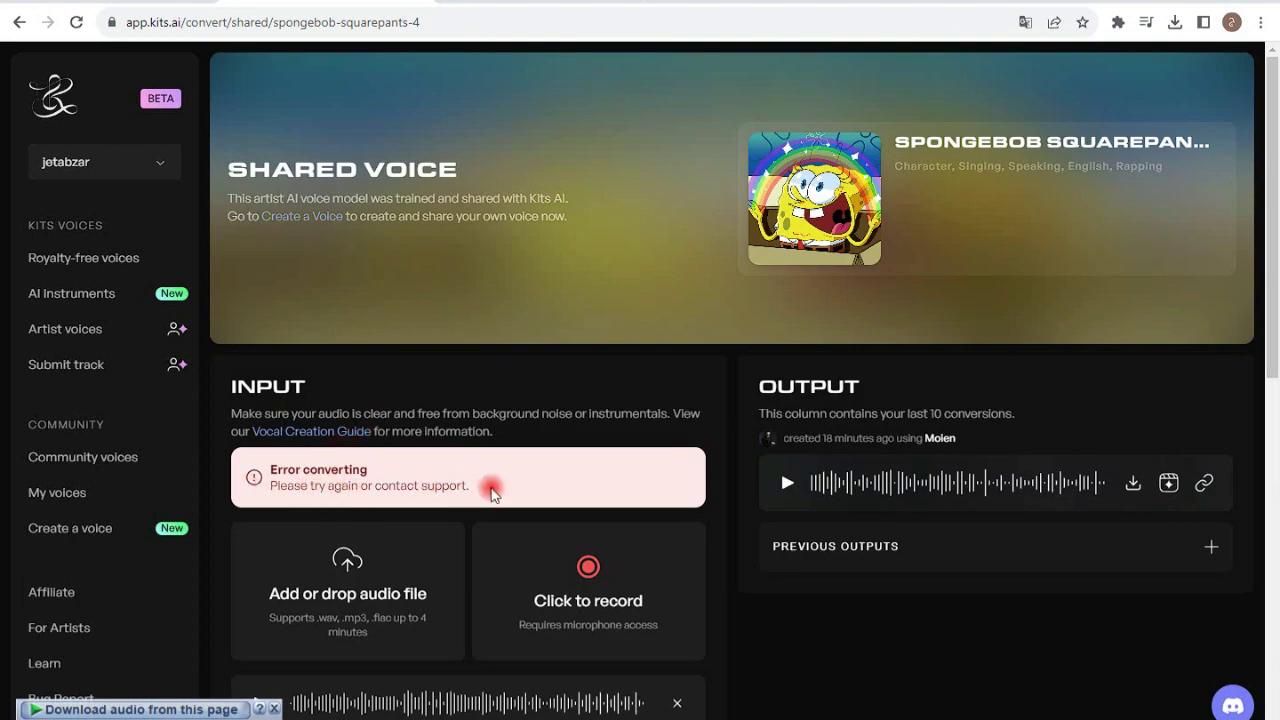
scroll(490, 486, "down", 10)
left_click(665, 641)
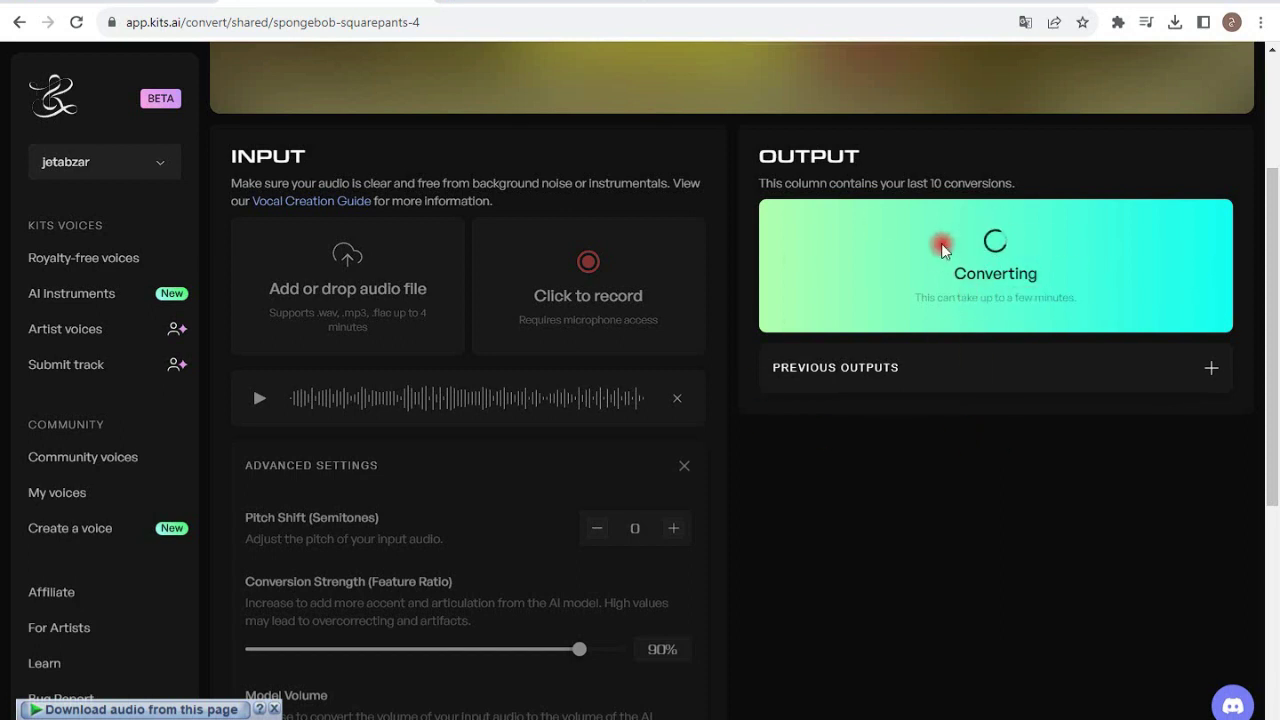
scroll(908, 420, "up", 1)
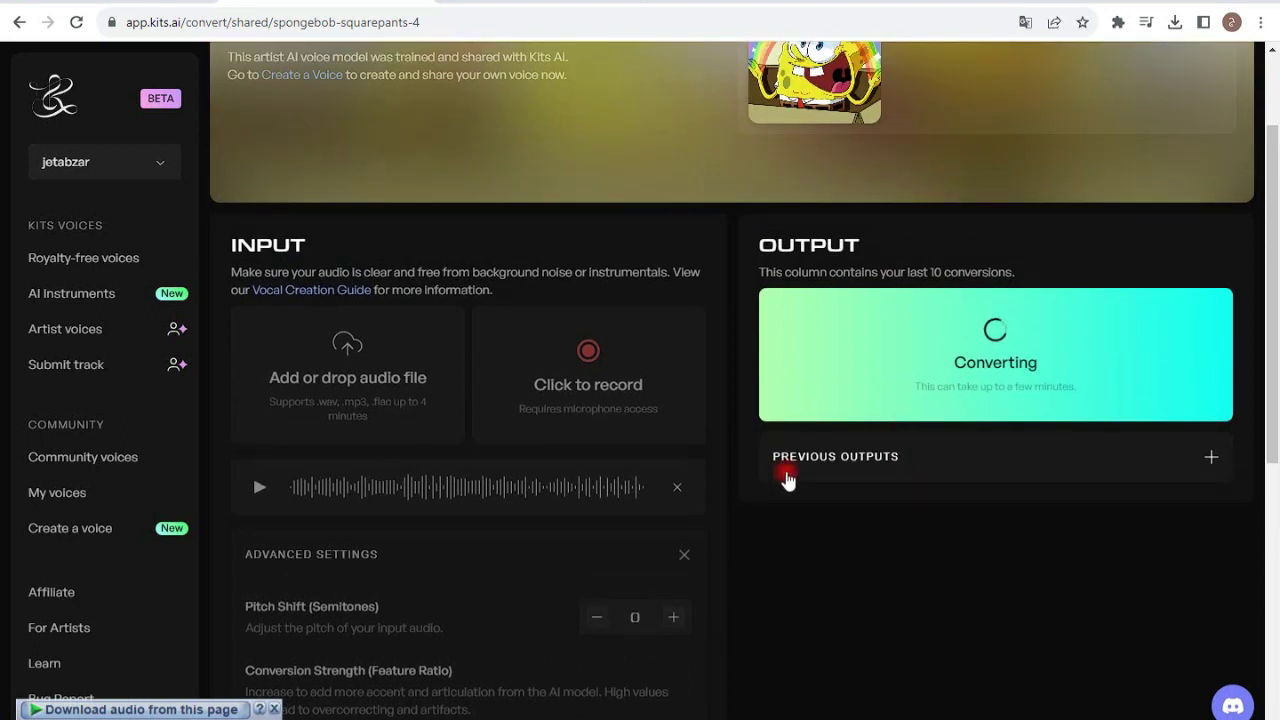
scroll(786, 480, "up", 1)
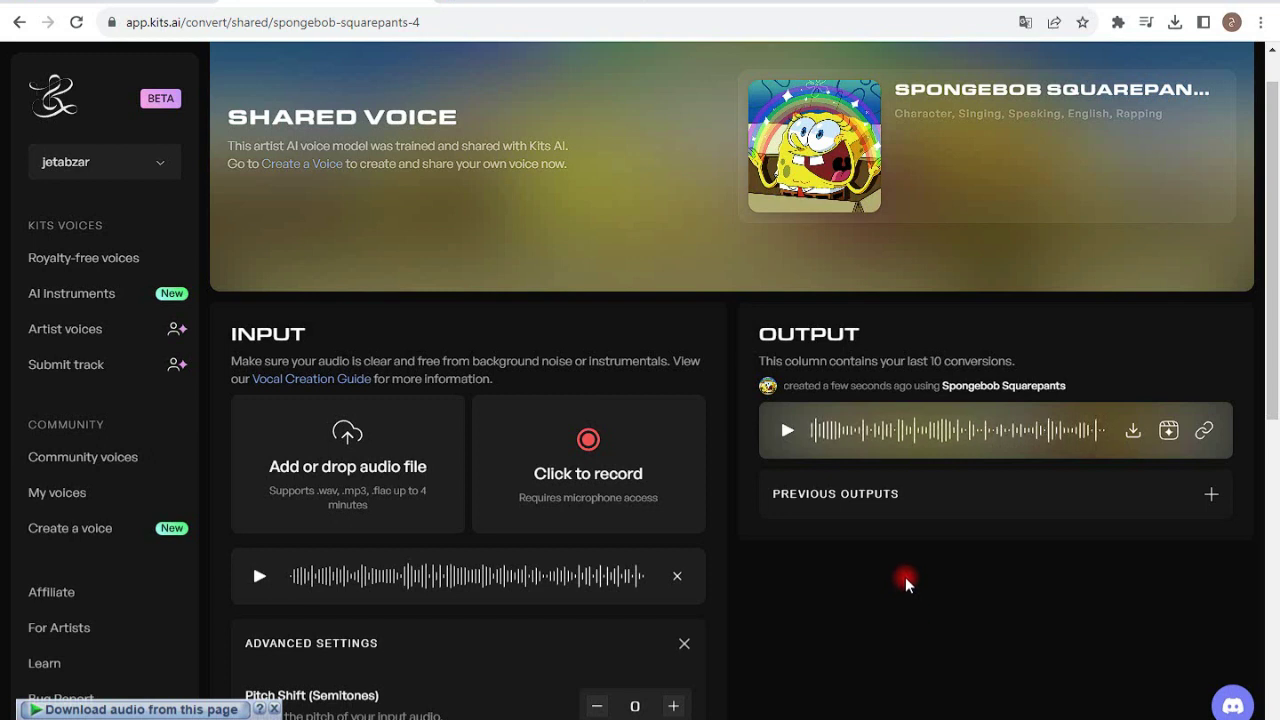
Listen to part of the converted vocal output and view the options for generating a shareable video from it
left_click(780, 436)
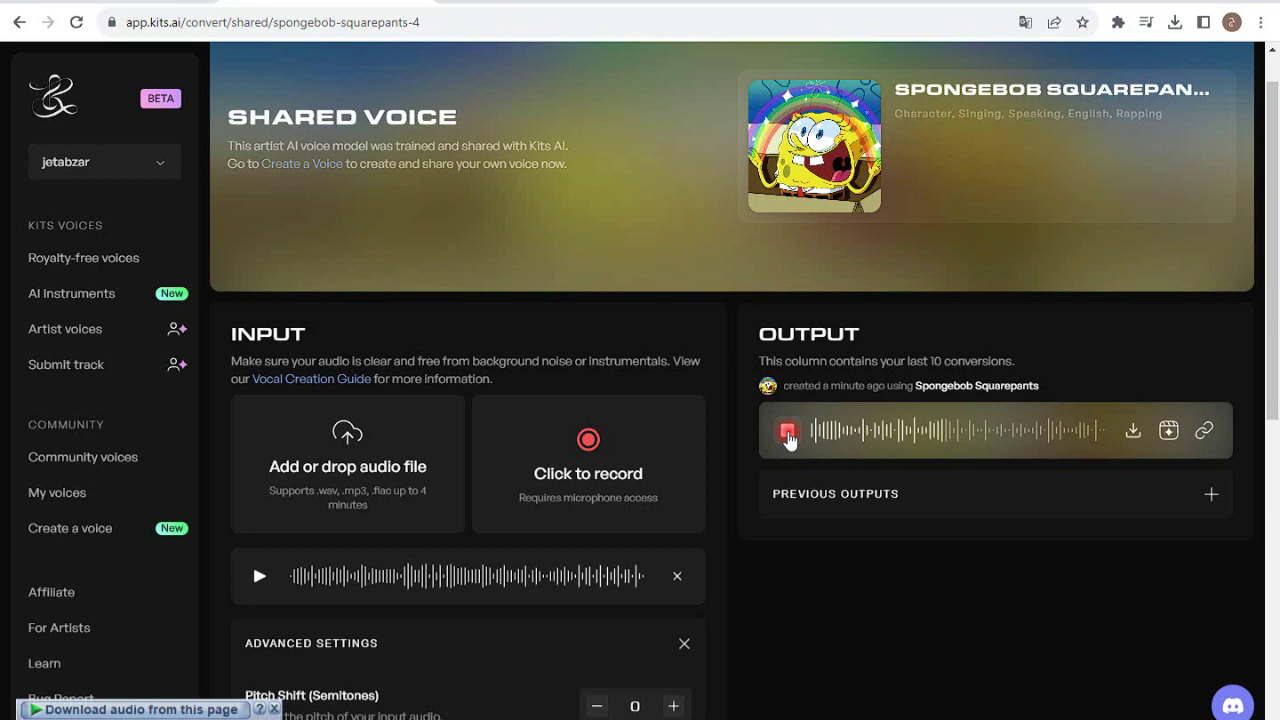
left_click(789, 435)
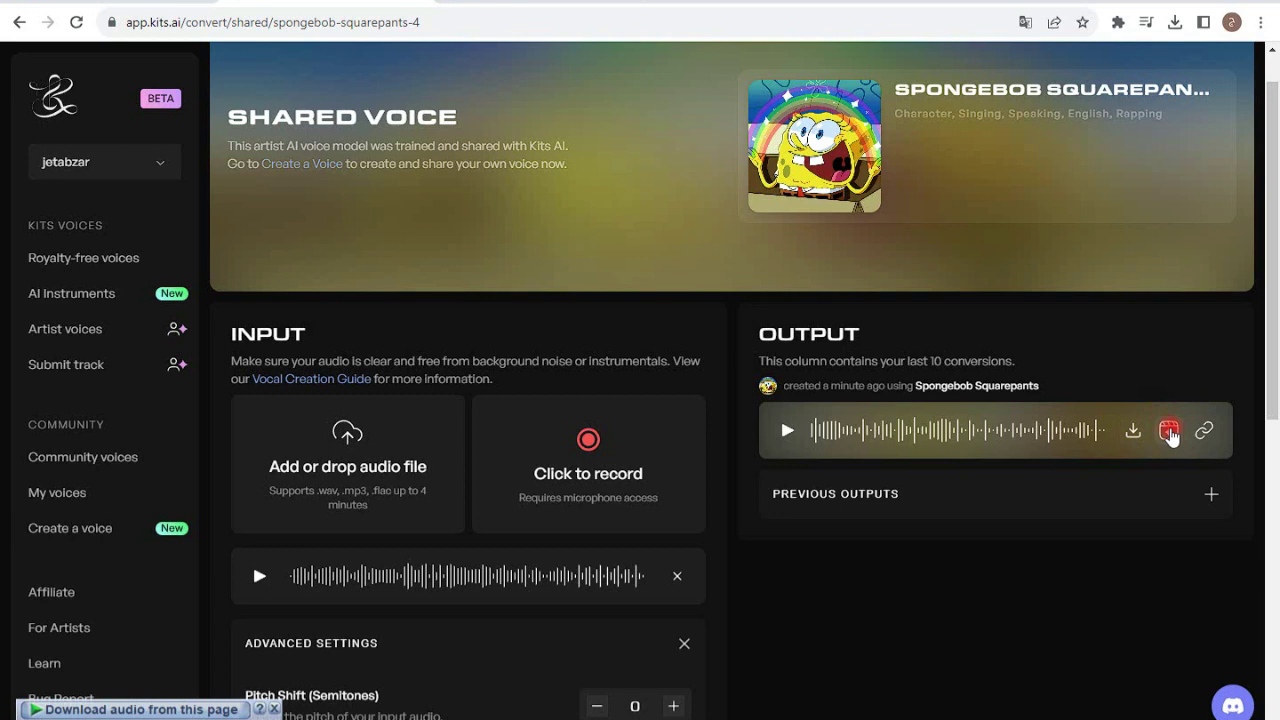
left_click(1170, 432)
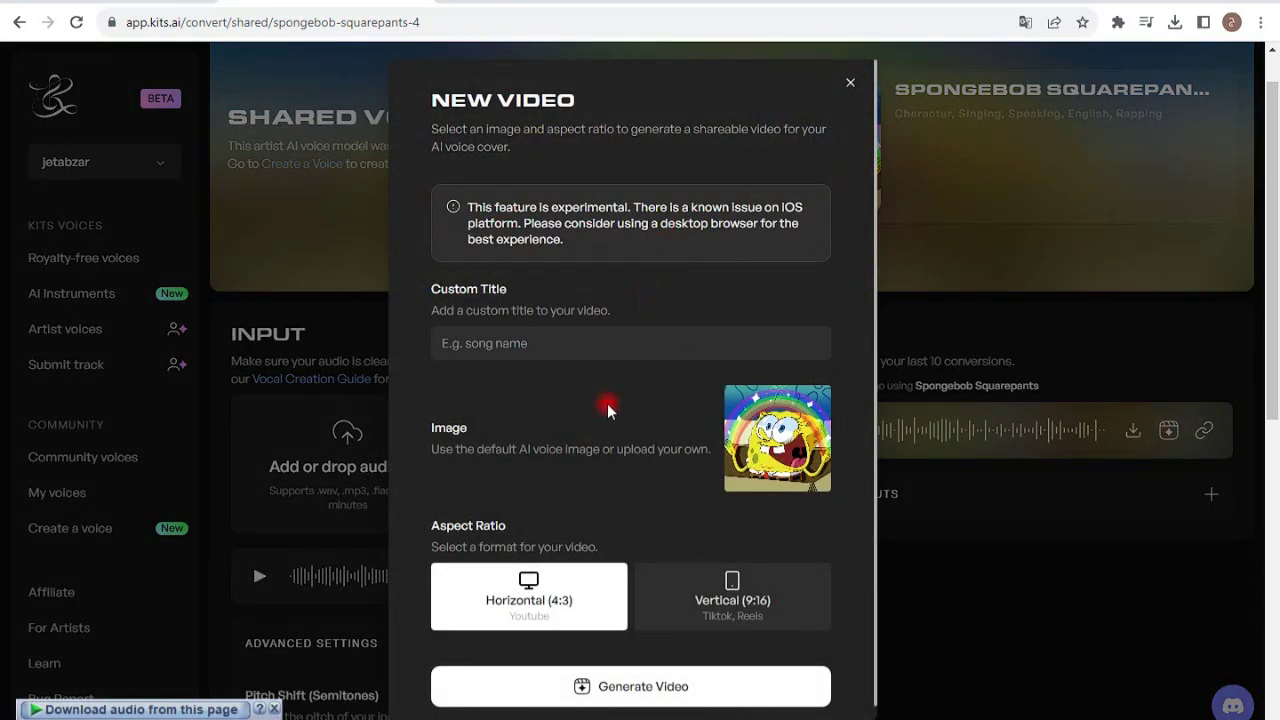
left_click(848, 83)
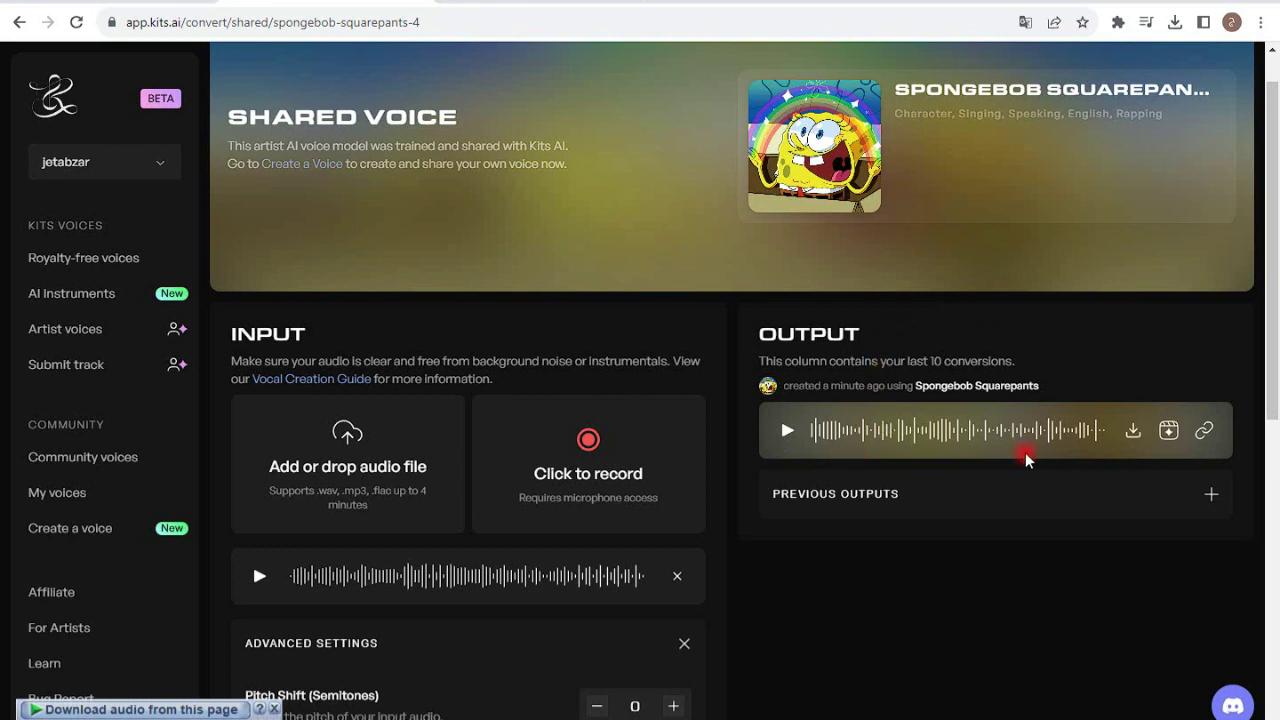
Download the converted vocals and move Spongebob Squarepants (1).mp3 from Downloads into its Music subfolder
left_click(1134, 436)
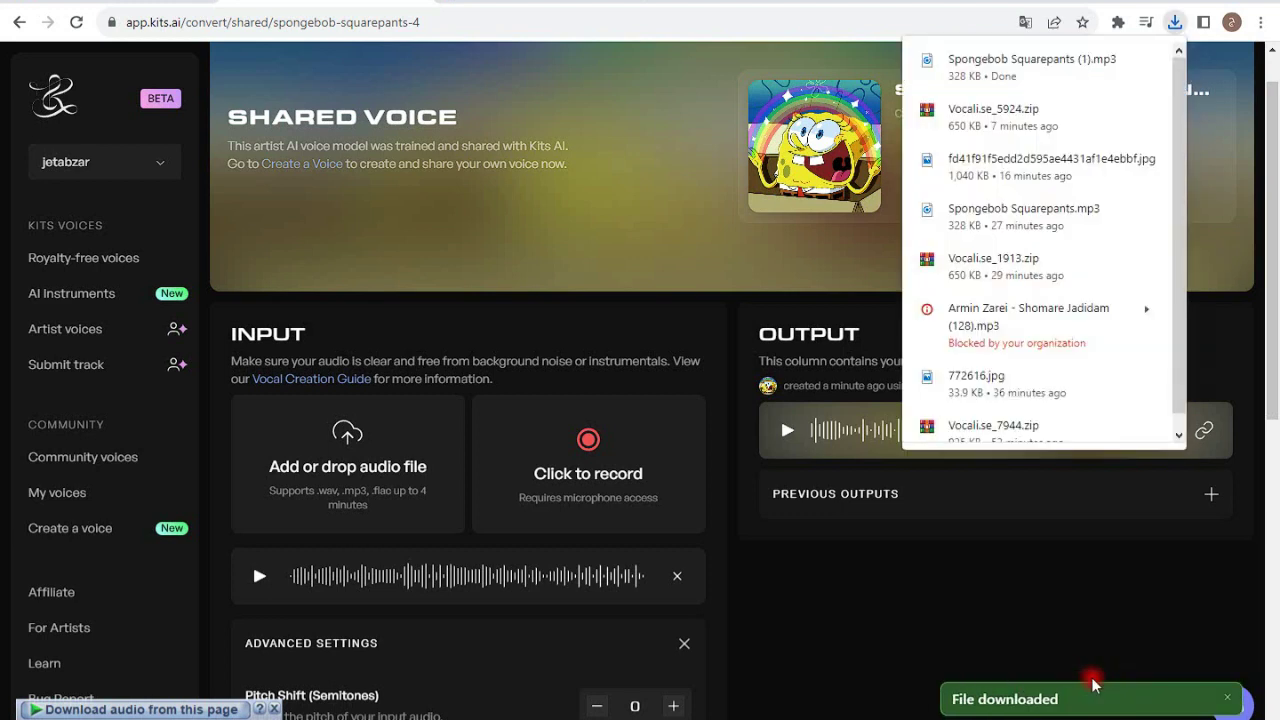
left_click(1113, 56)
right_click(588, 211)
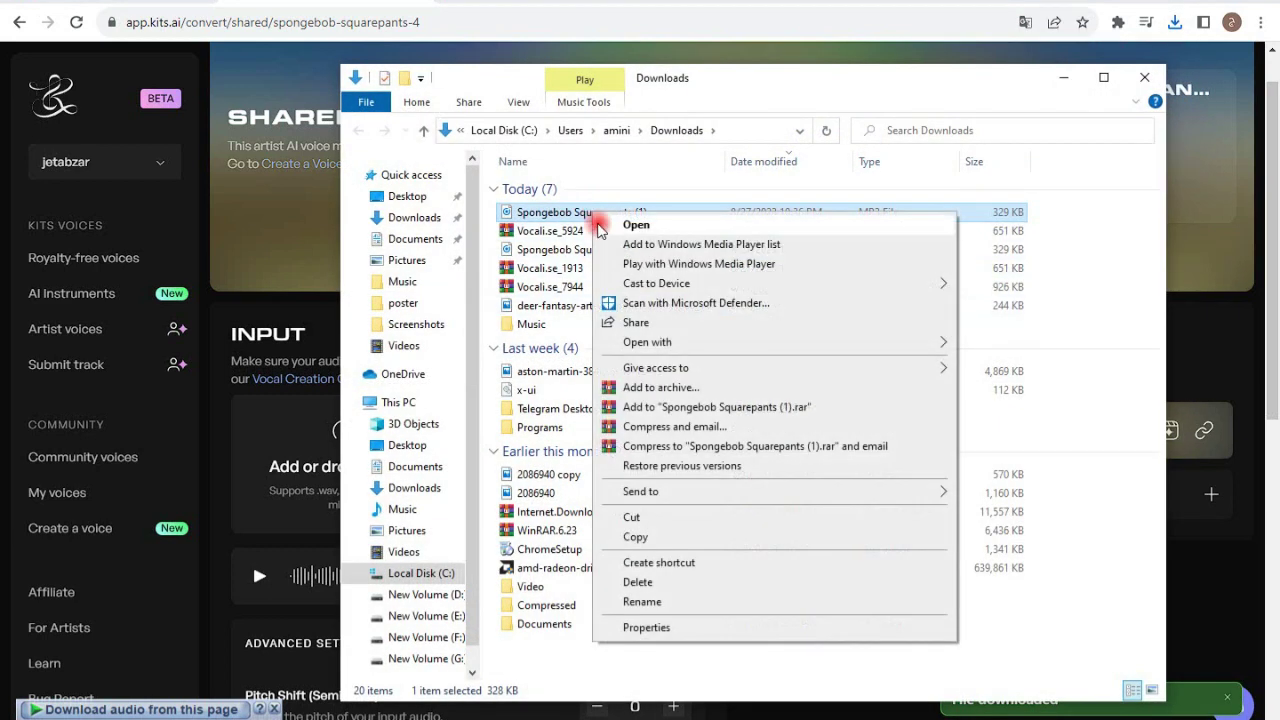
left_click(634, 518)
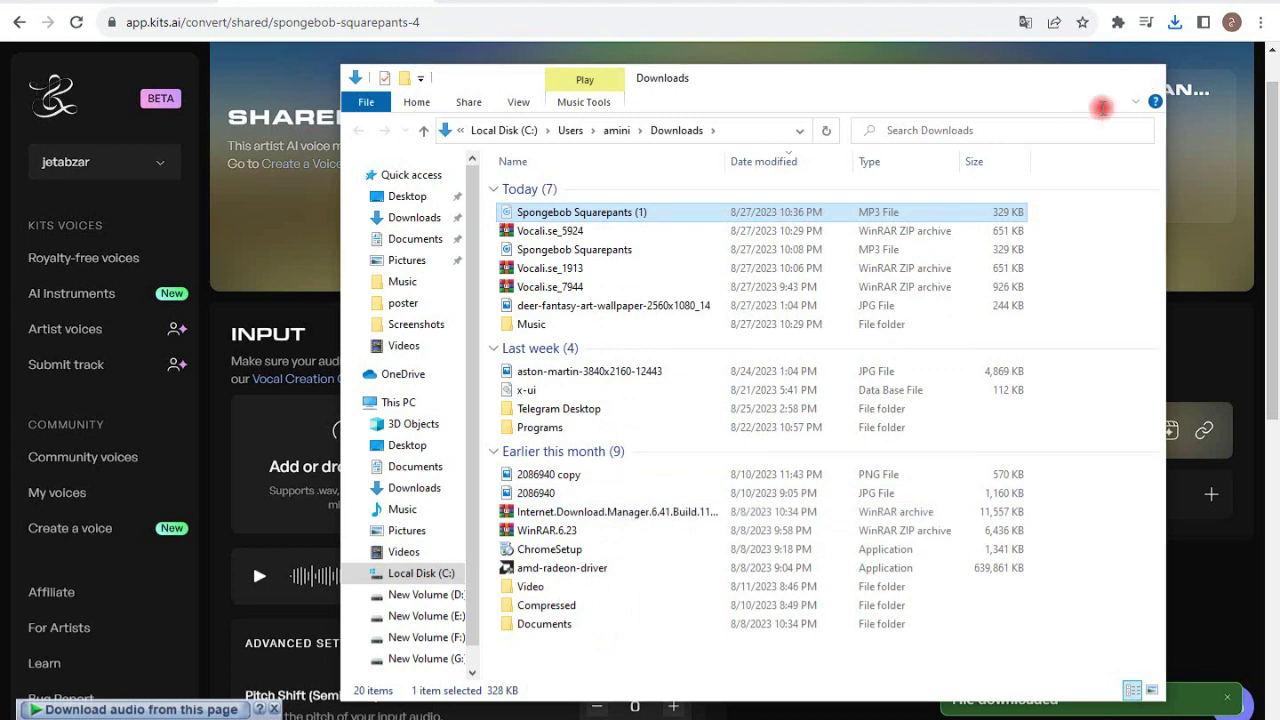
left_click(1144, 77)
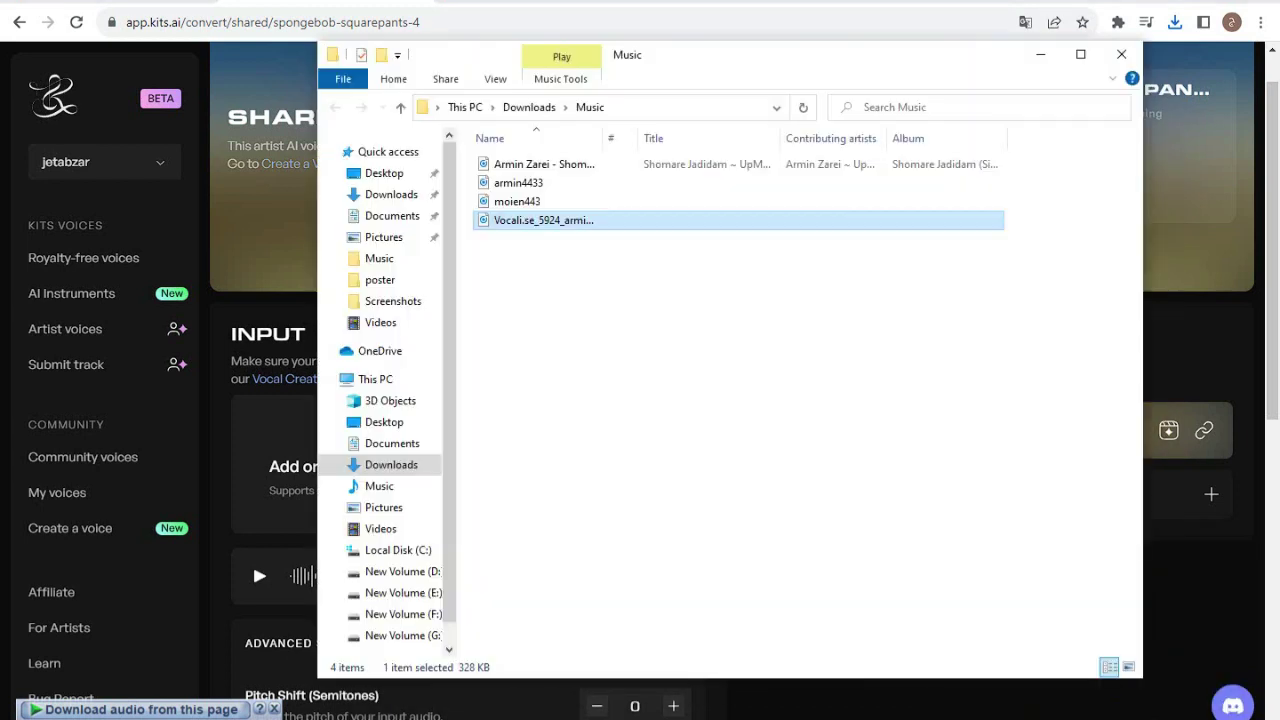
right_click(588, 346)
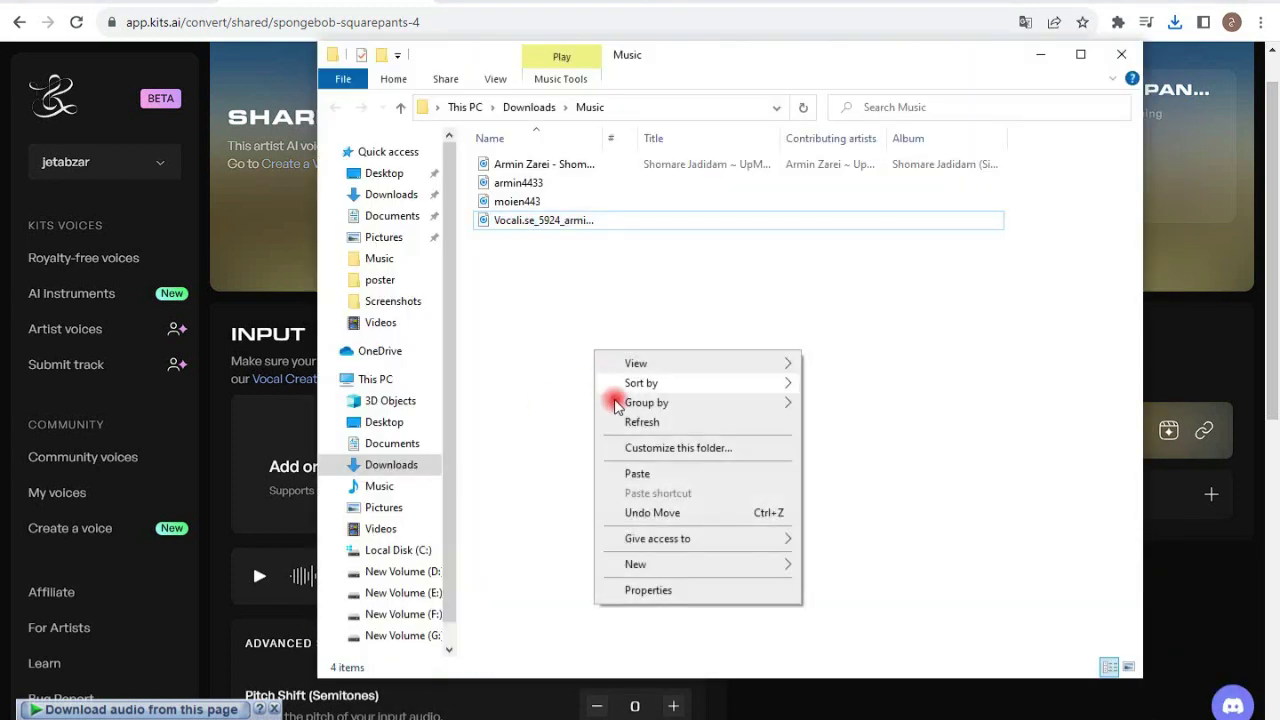
left_click(610, 467)
left_click(1040, 55)
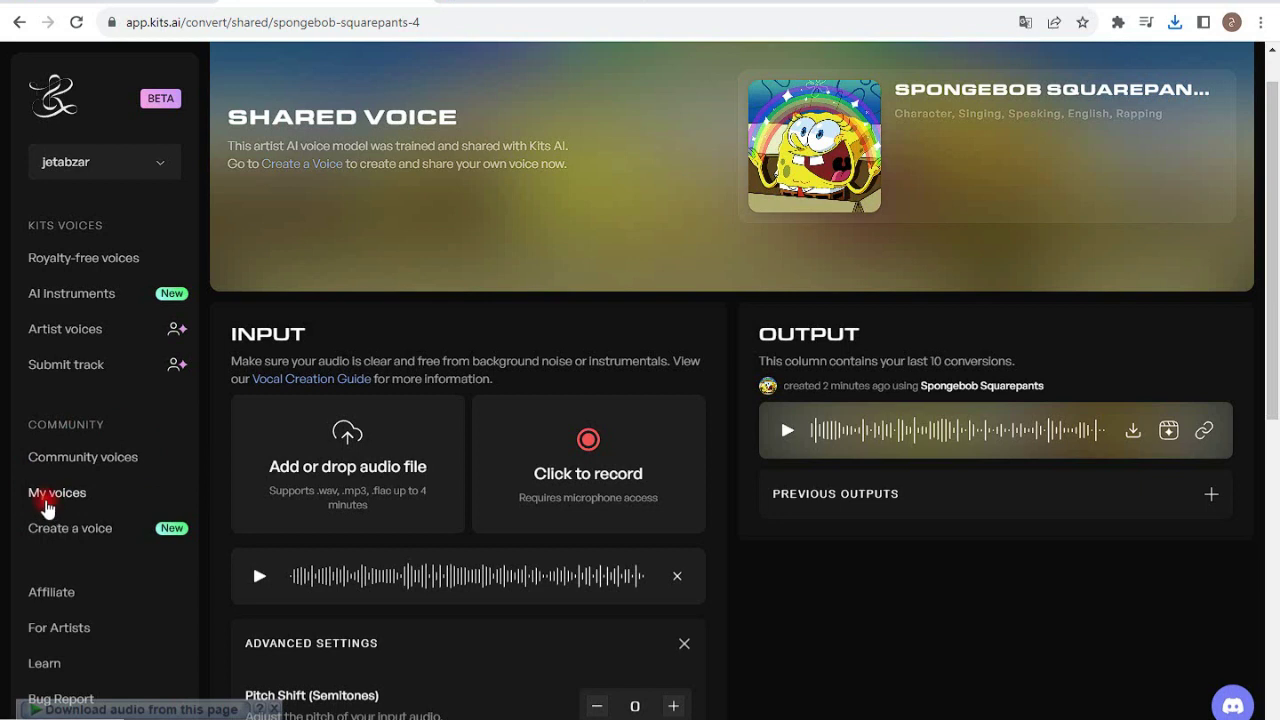
View the trained MOIEN voice in the personal voice library
left_click(80, 497)
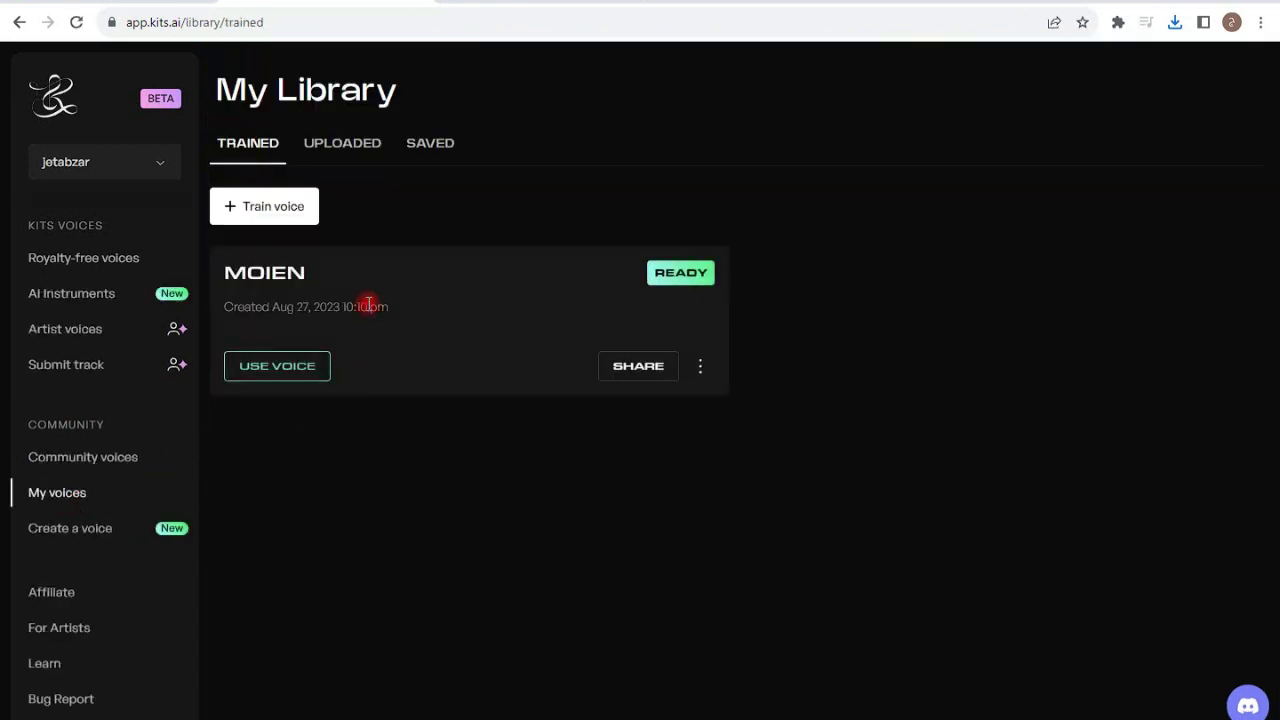
left_click_drag(222, 273, 305, 272)
left_click(337, 285)
left_click(233, 274)
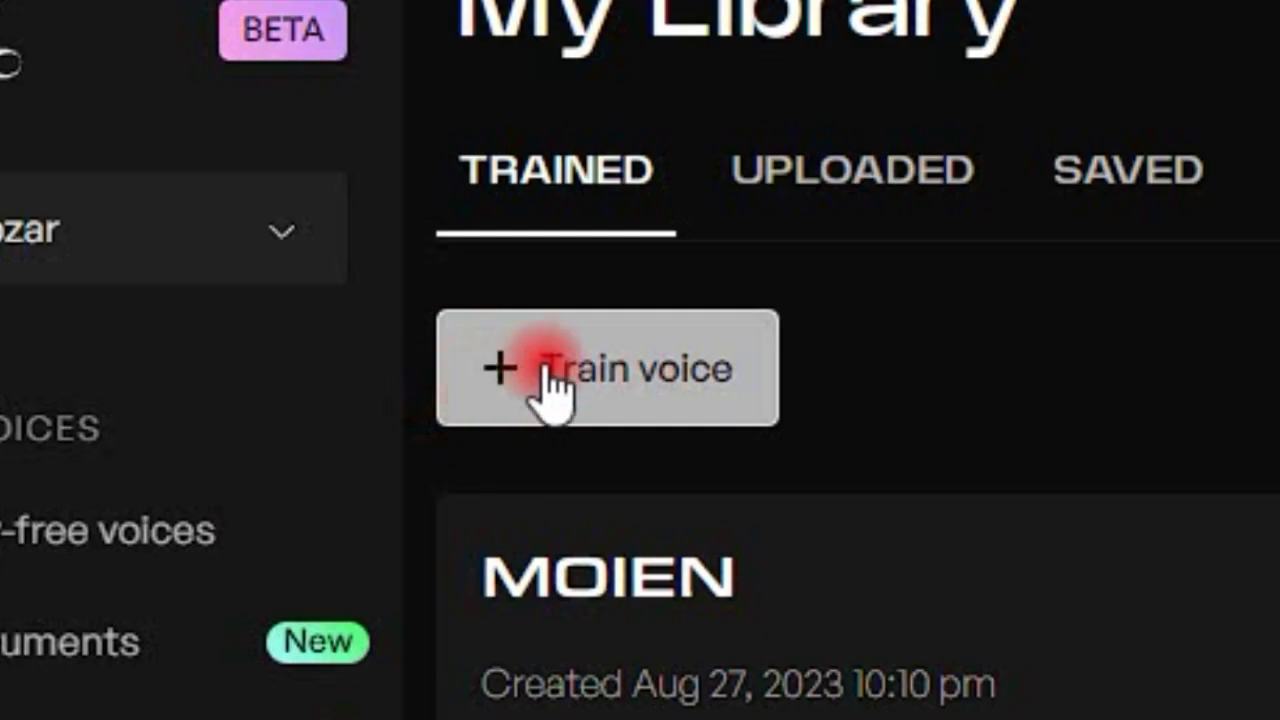
Examine the Free voice training setup and its audio requirements, selecting armin4433 as an example file without uploading it
left_click(245, 212)
left_click(695, 398)
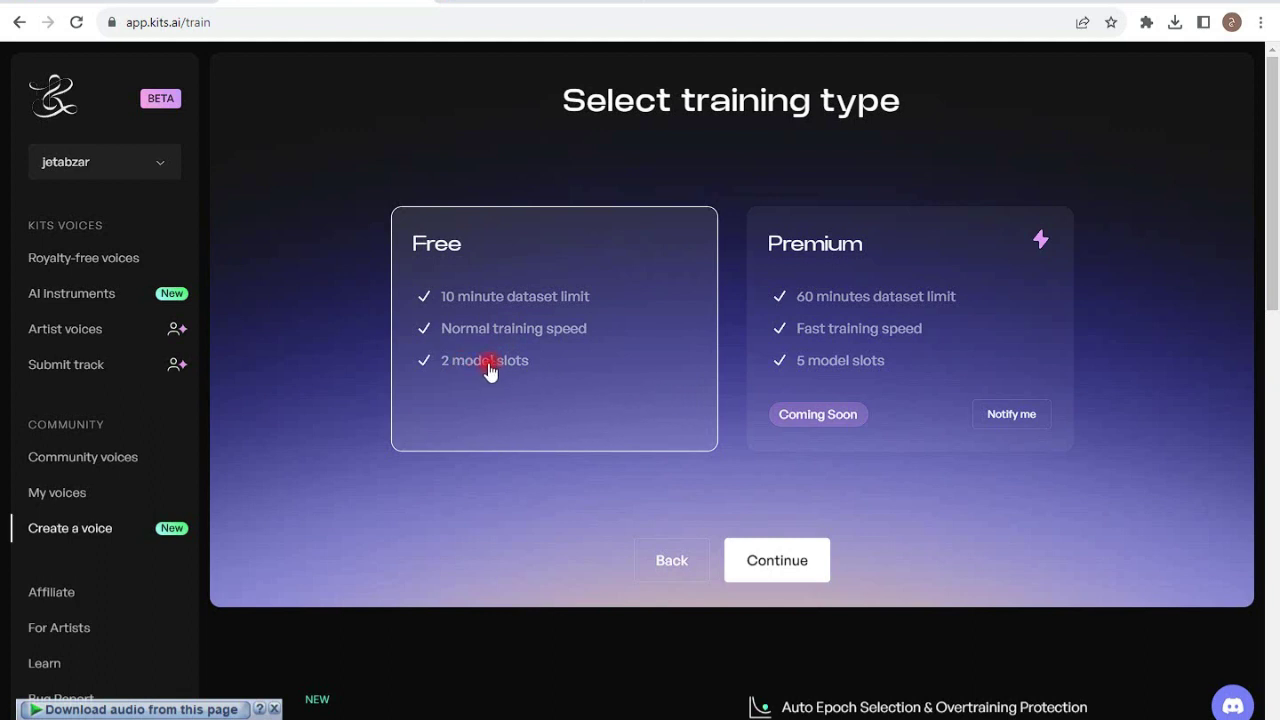
scroll(477, 371, "down", 1)
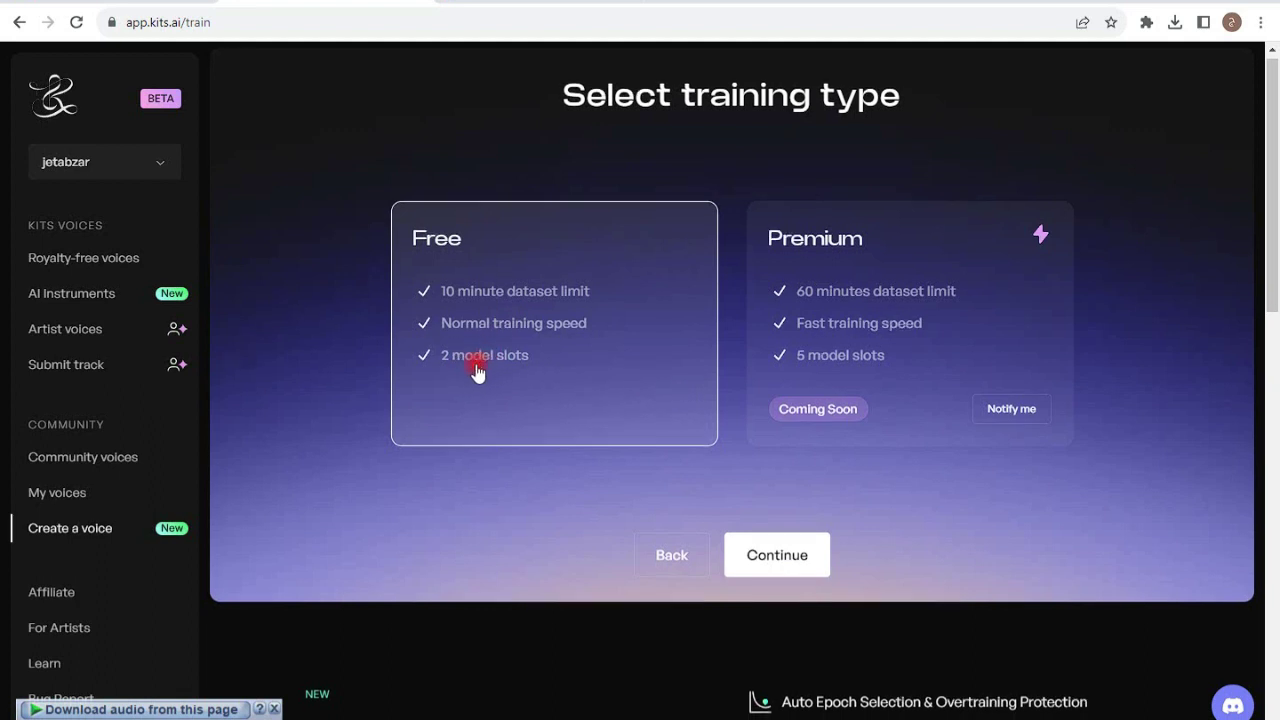
left_click(743, 472)
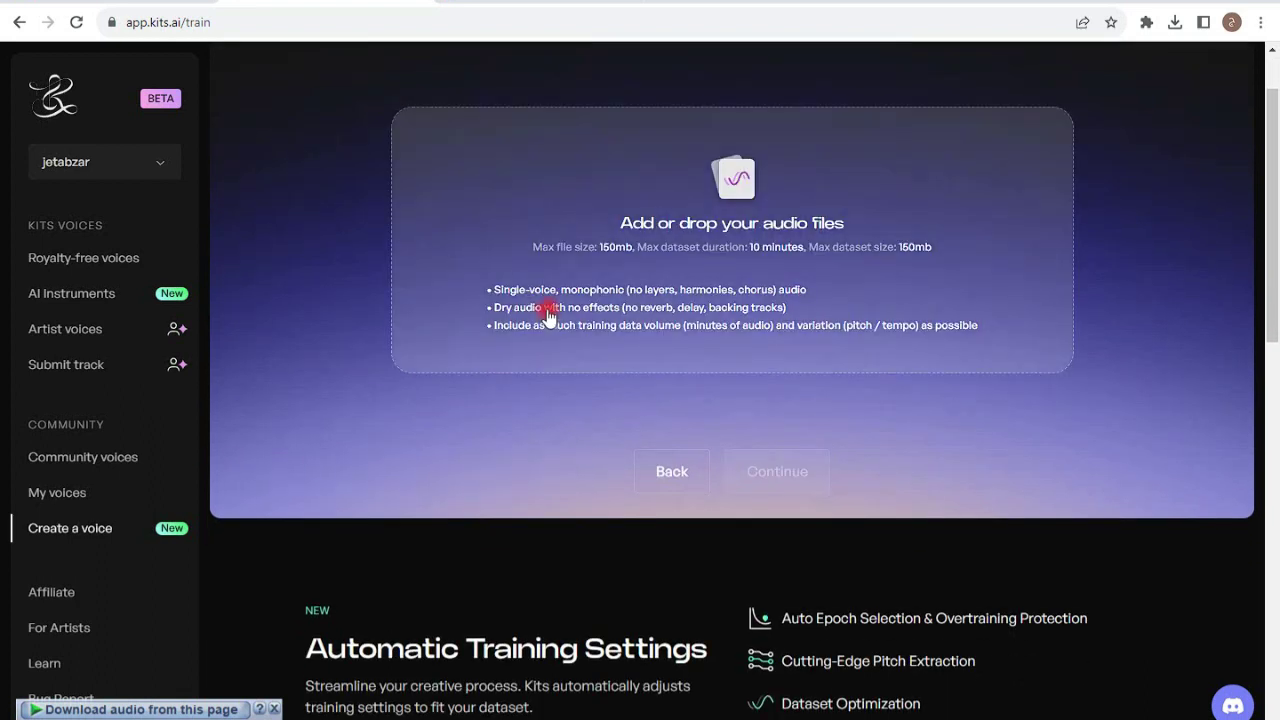
left_click(657, 206)
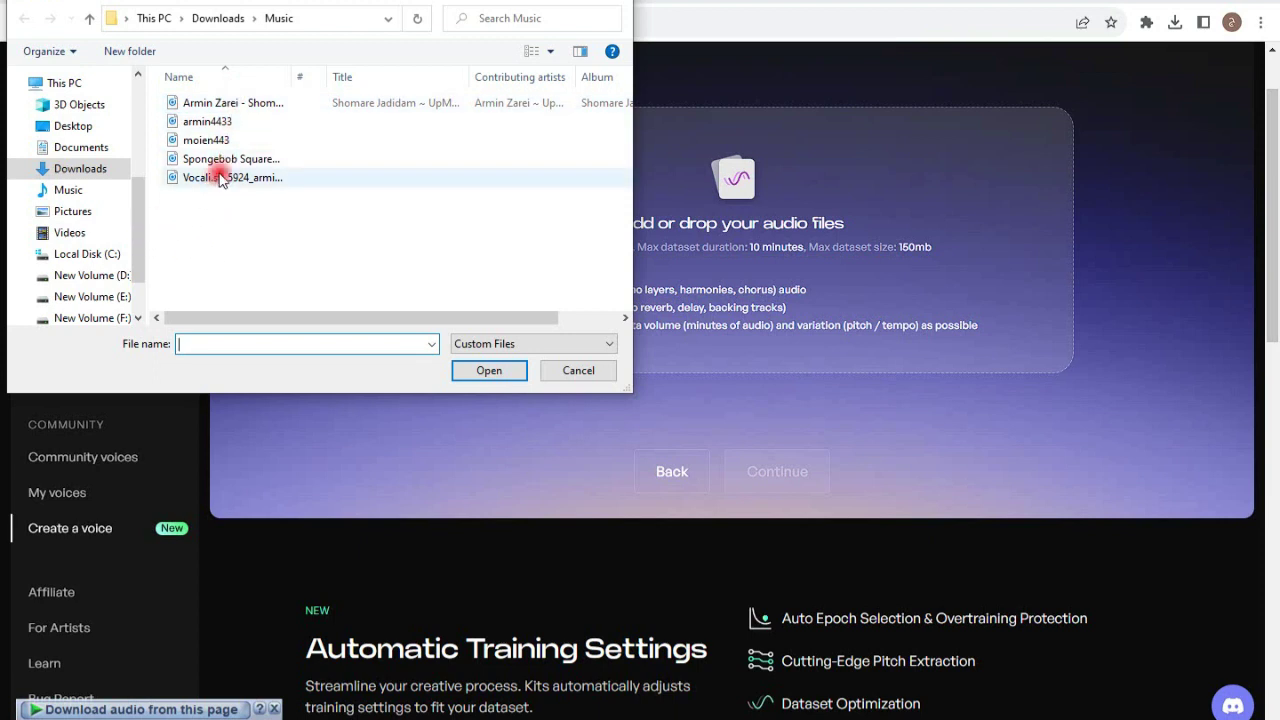
left_click(216, 123)
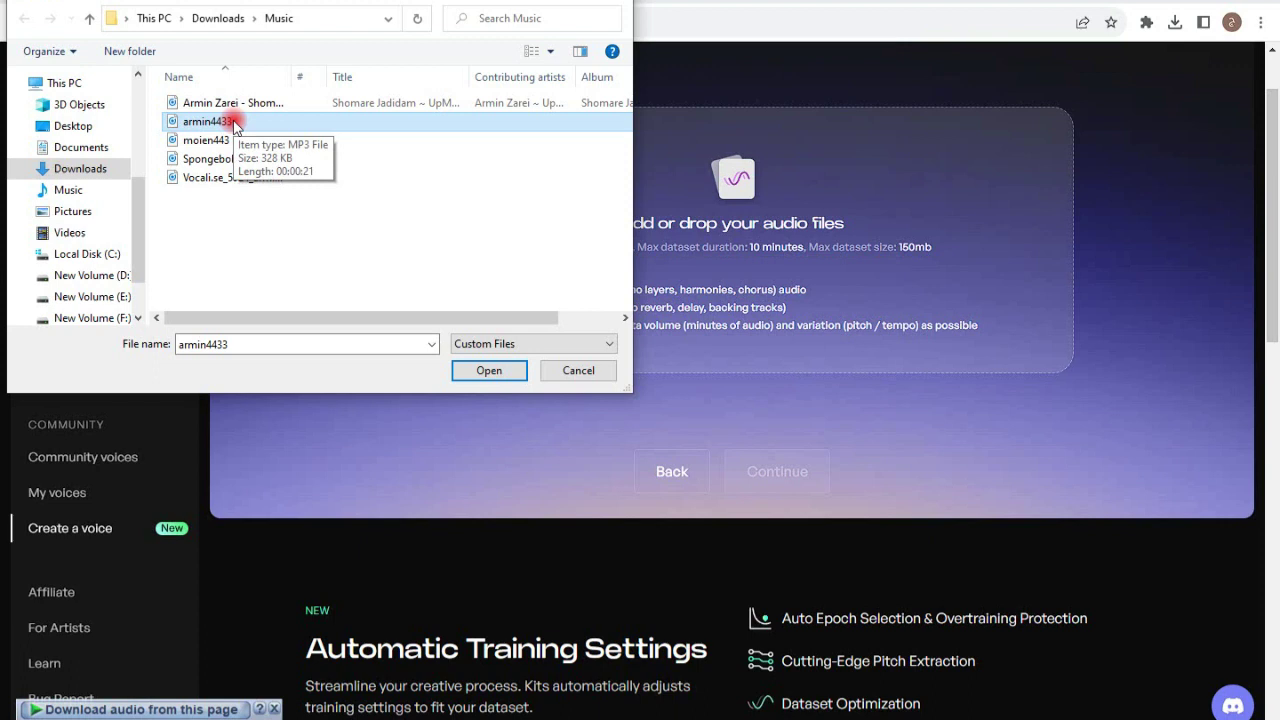
left_click(545, 376)
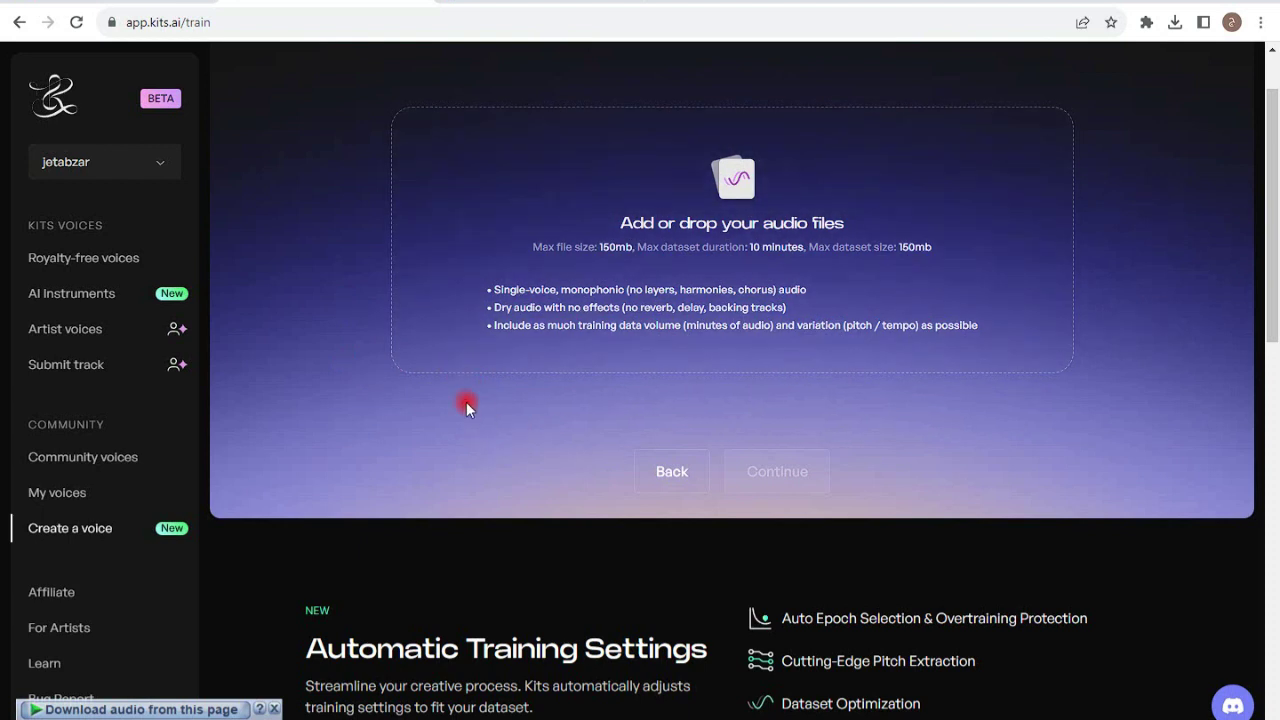
Return to the personal voice library and open the trained MOIEN voice for use
left_click(89, 494)
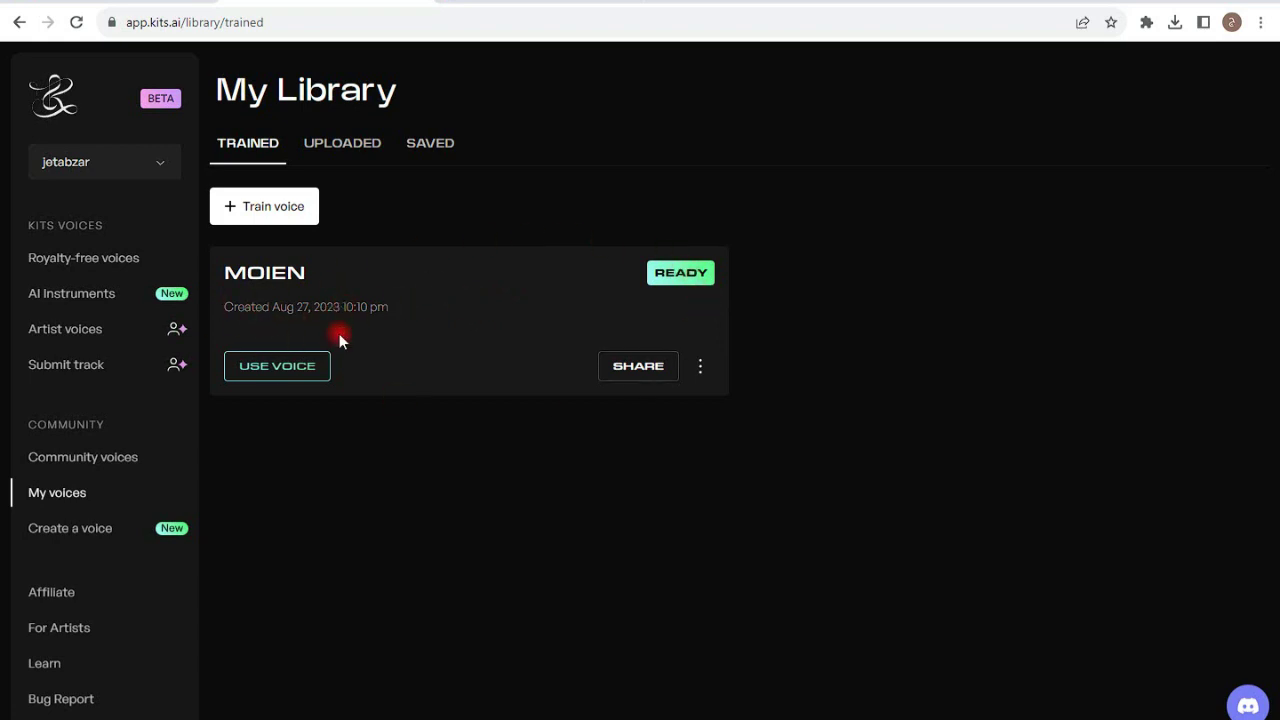
left_click(268, 368)
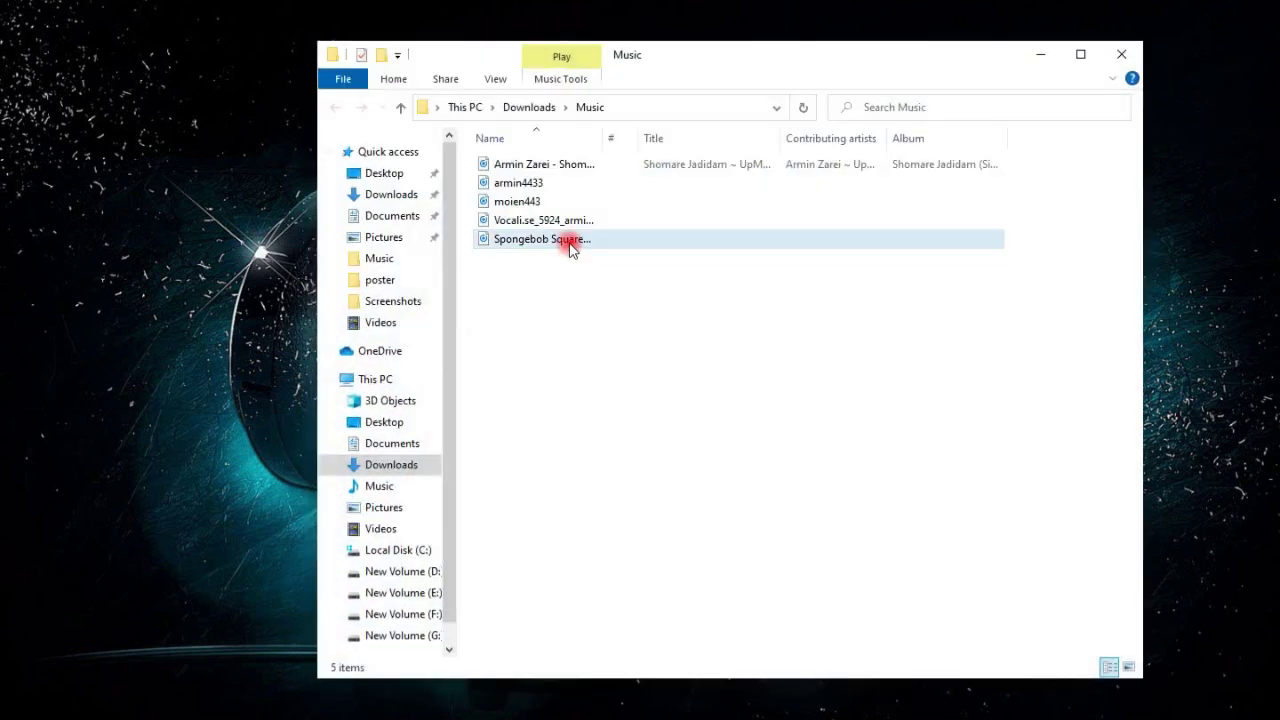
Preview the SpongeBob vocal MP3 from the Music folder and place it at the start of audio track 1 in Filmora
left_click_drag(686, 57, 720, 45)
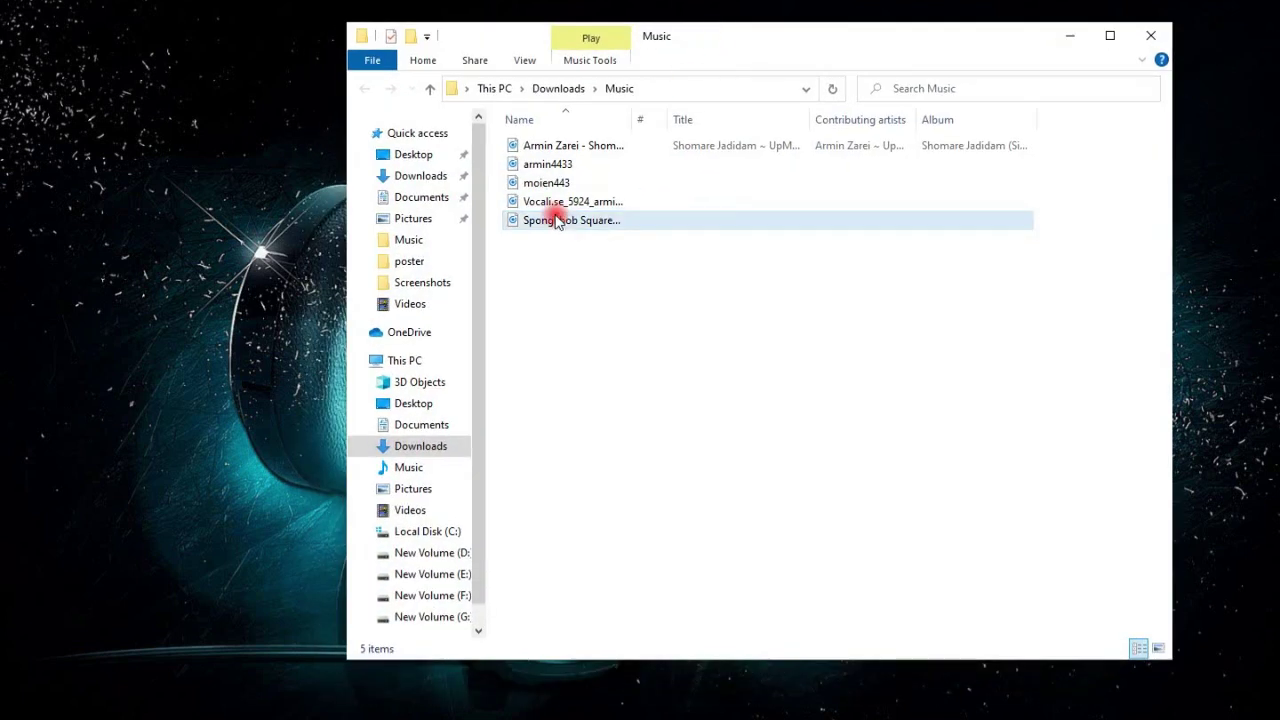
double_click(557, 220)
left_click(1130, 36)
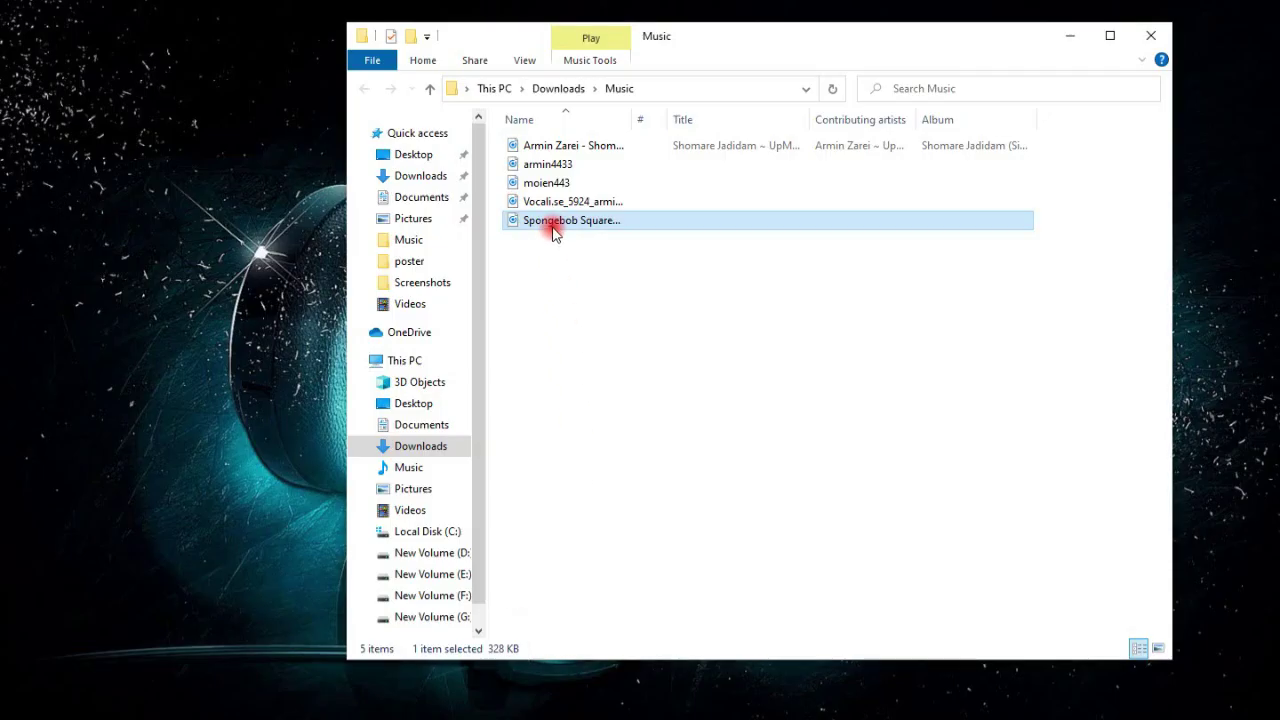
left_click_drag(548, 222, 139, 580)
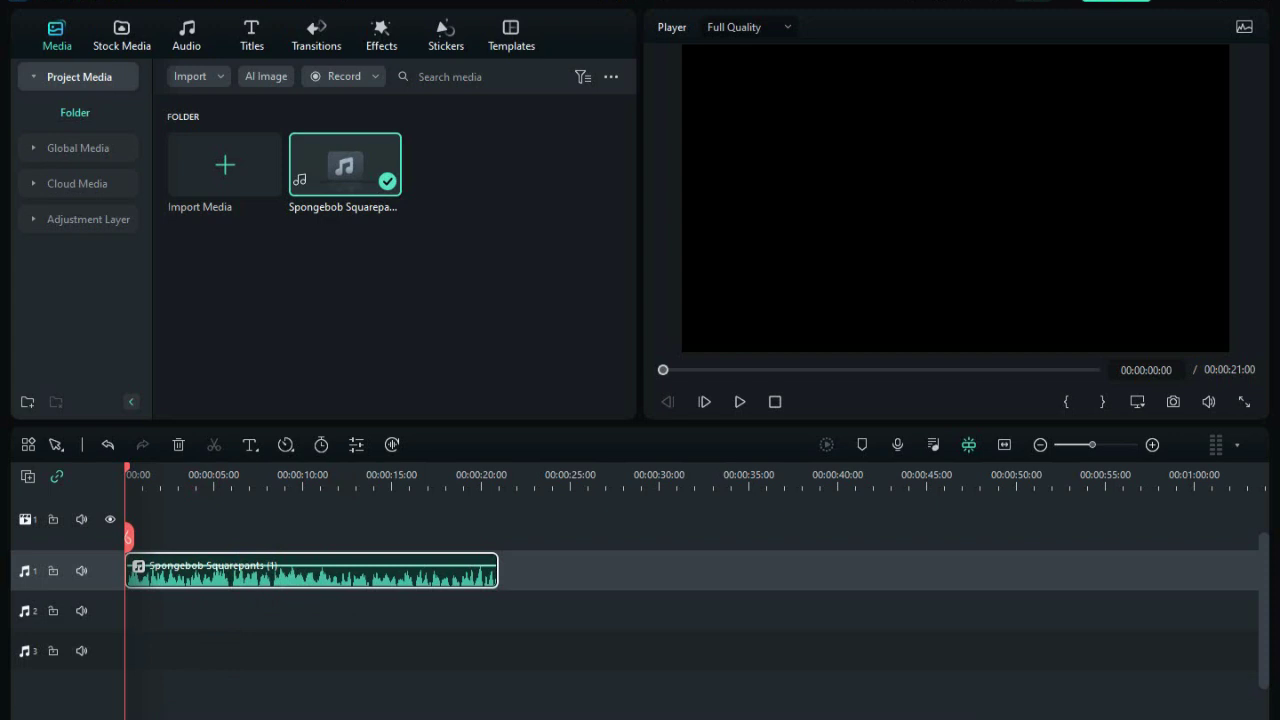
Extract the first MP3, the separated music track, from the Vocali.se_5924.zip archive into the Music folder
key("alt+Tab")
key("alt+Tab")
key("alt+Tab")
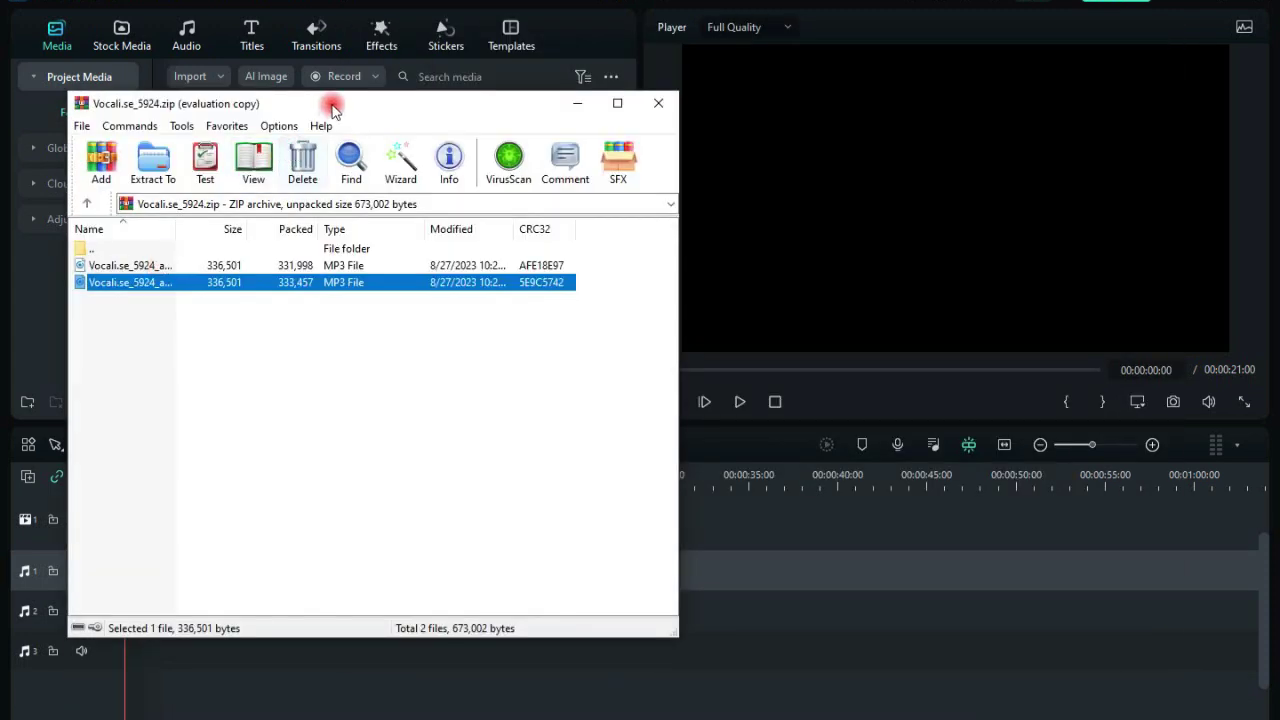
left_click_drag(329, 106, 493, 120)
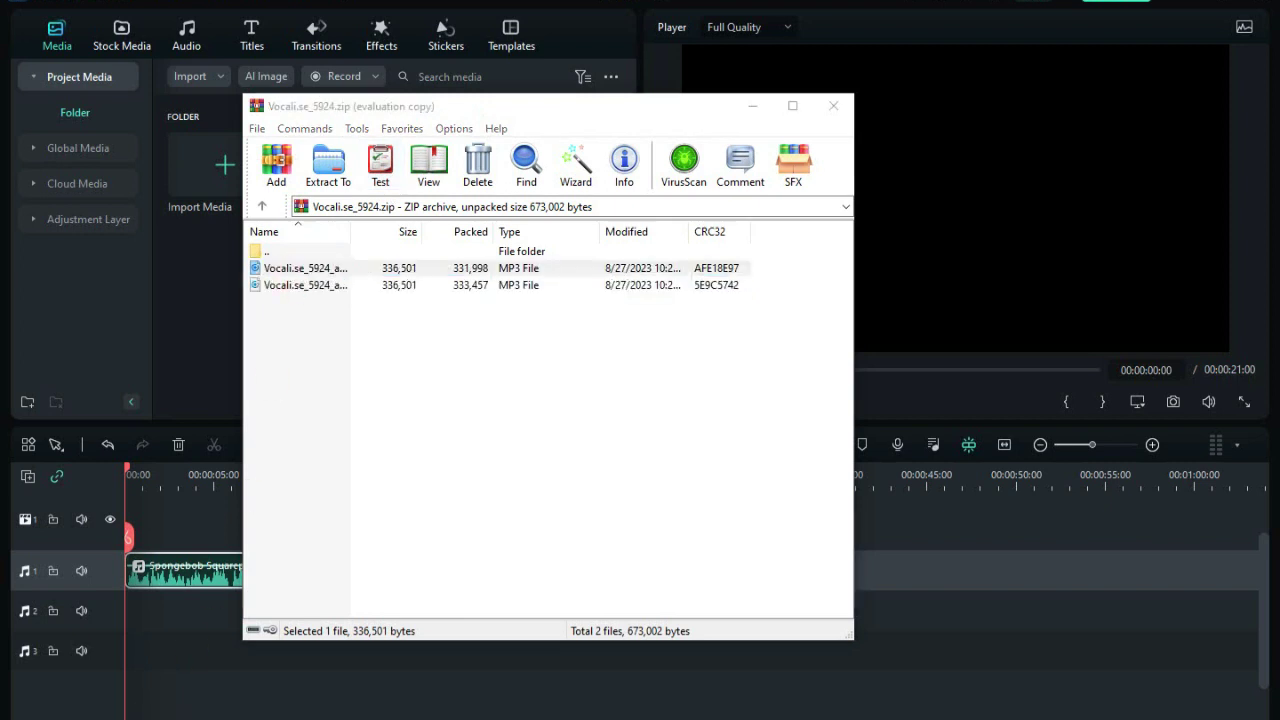
key("alt+Tab")
left_click_drag(286, 271, 909, 358)
Preview the two Vocali.se_5924 files, import the music one into Filmora, and place it at the start of audio track 2
double_click(539, 240)
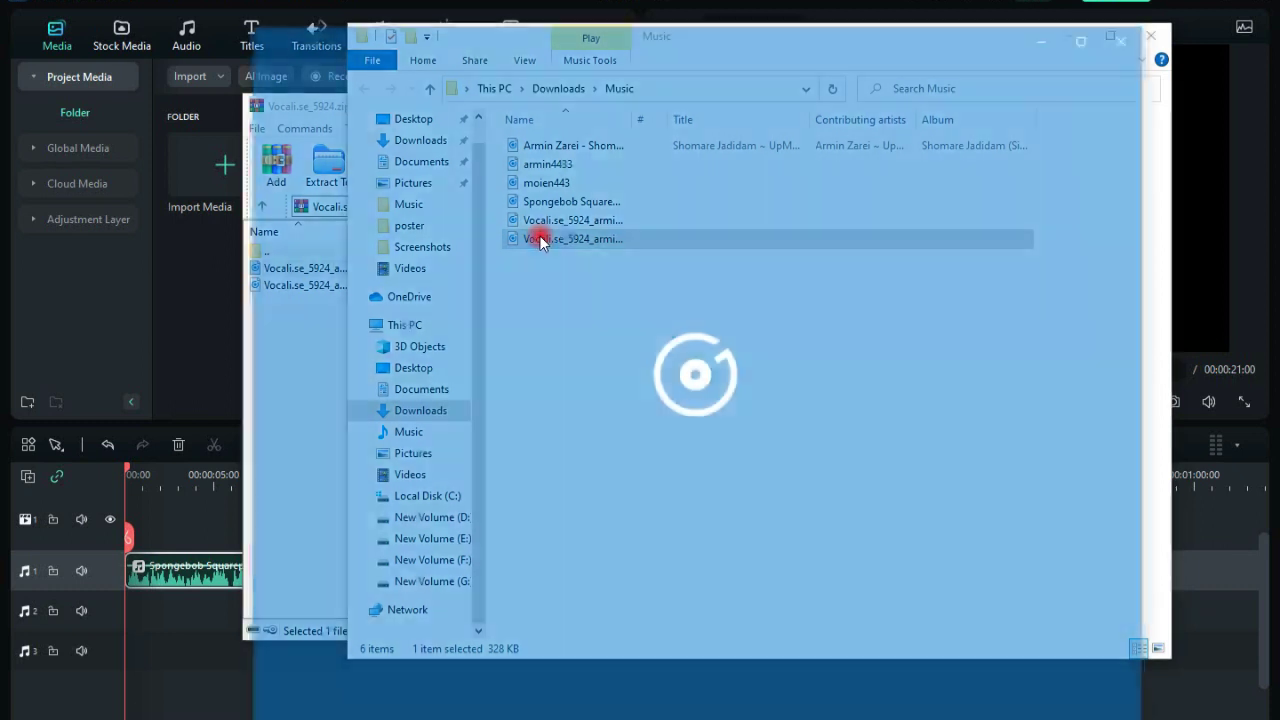
left_click(1128, 34)
double_click(574, 218)
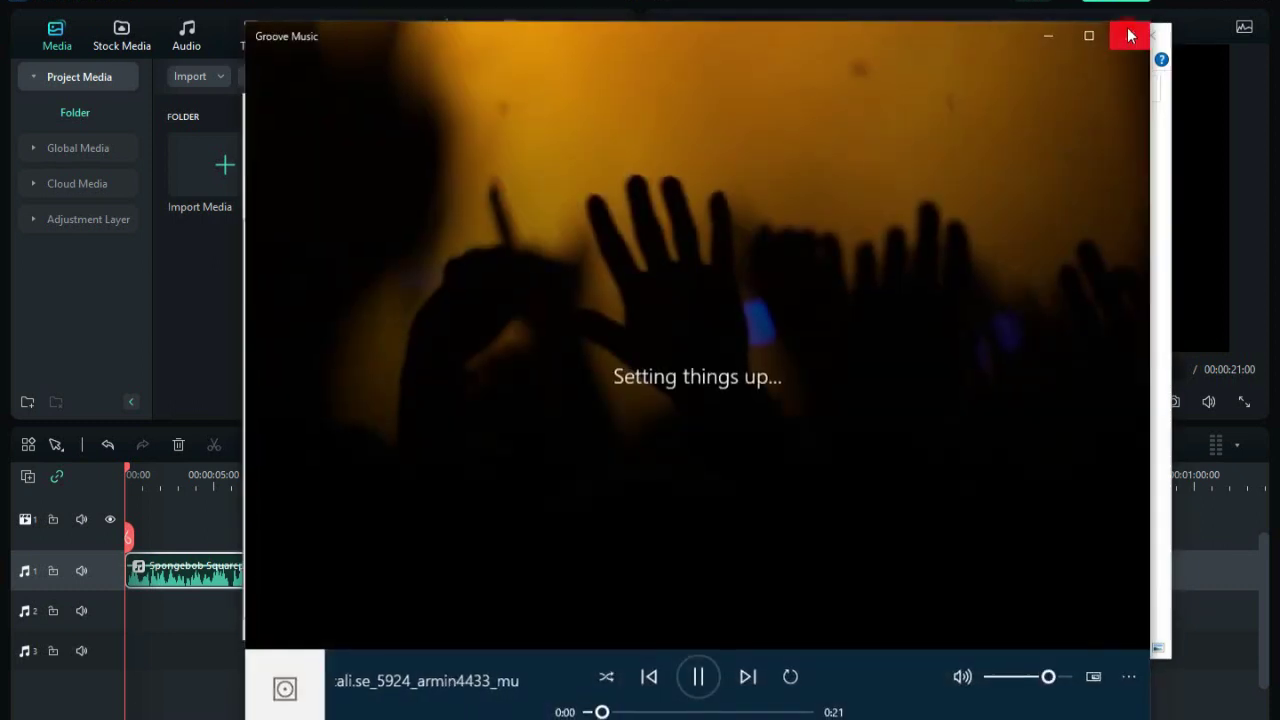
left_click(1128, 34)
left_click_drag(555, 222, 191, 257)
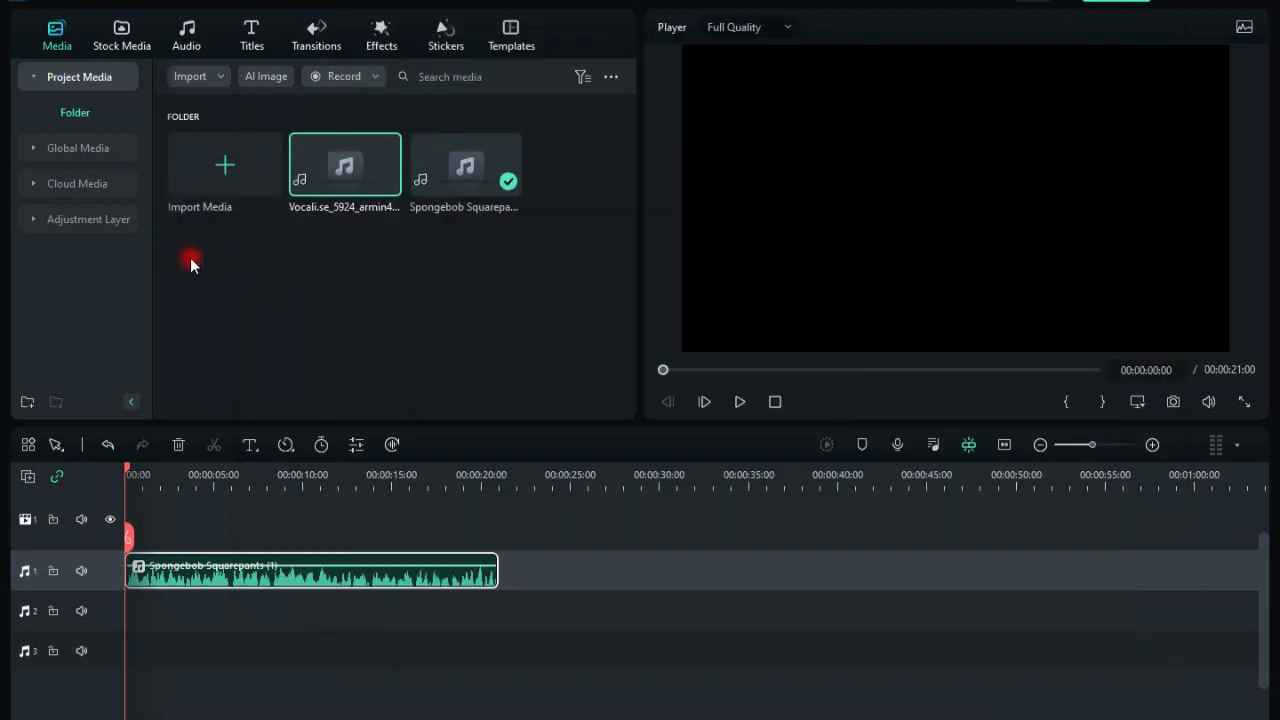
left_click_drag(343, 177, 135, 622)
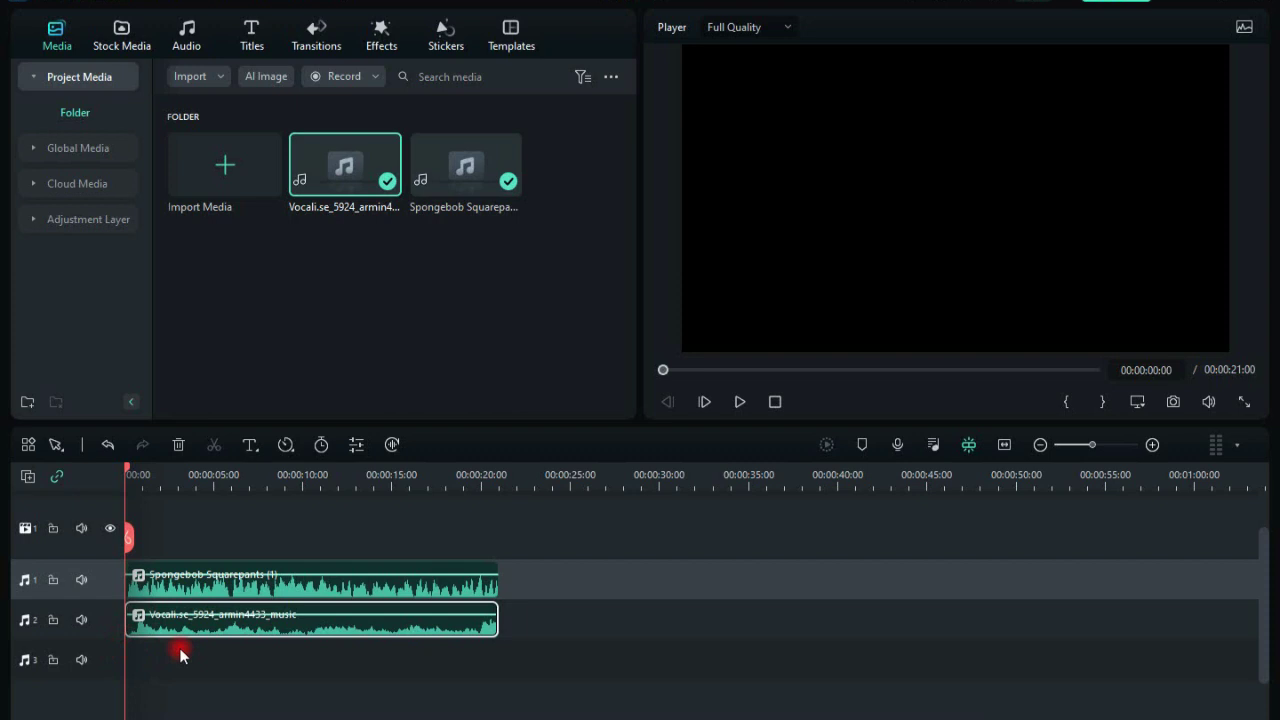
Play the combined vocal and music tracks briefly, and view the SpongeBob clip's audio adjustment settings
left_click(740, 402)
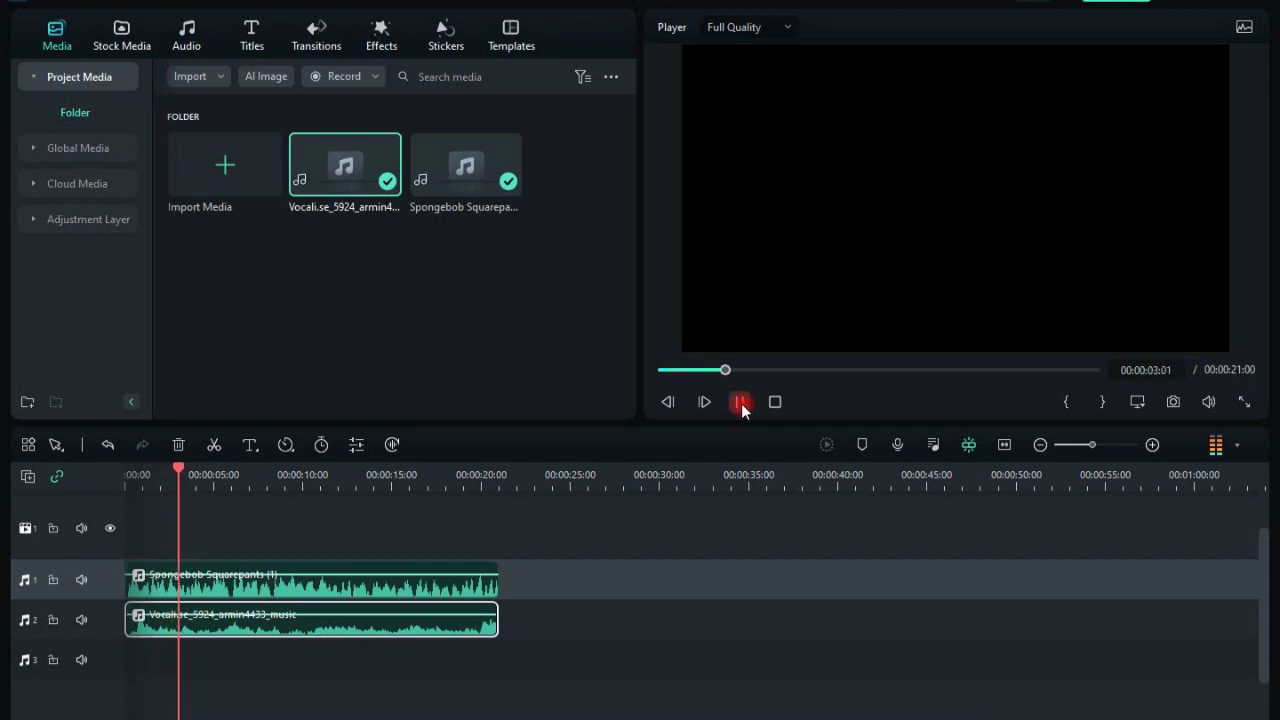
left_click(741, 402)
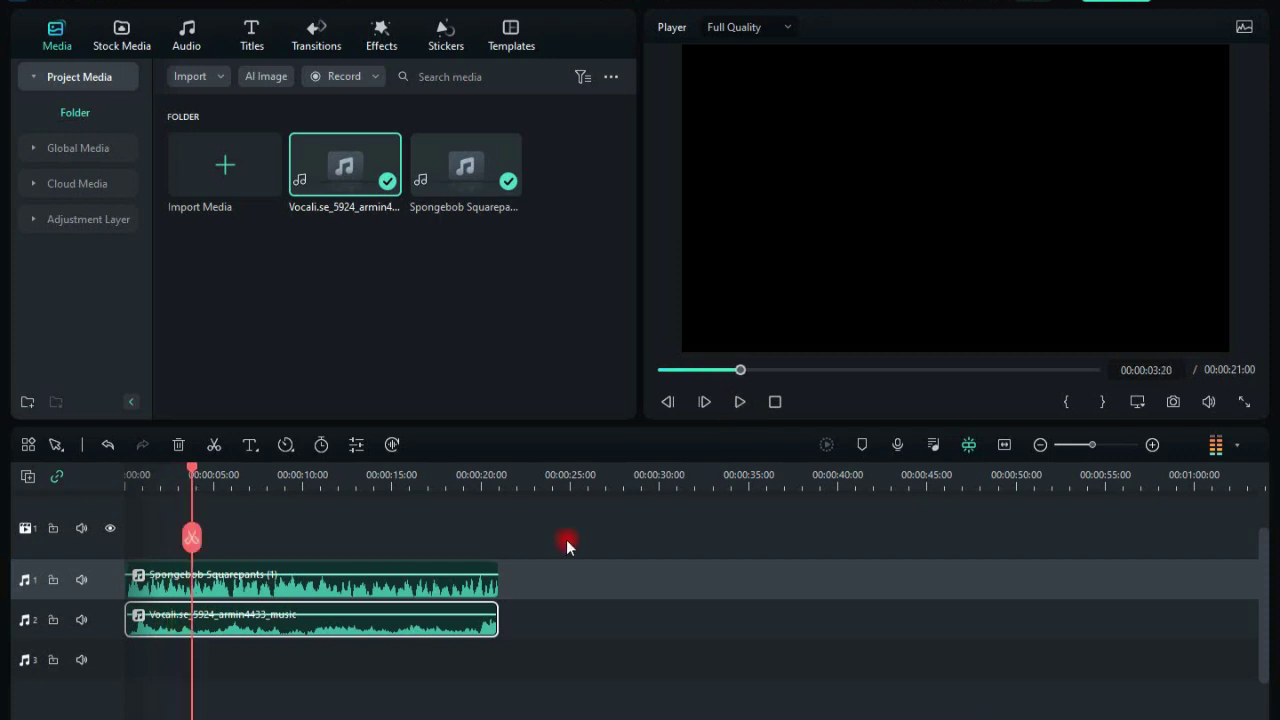
double_click(313, 590)
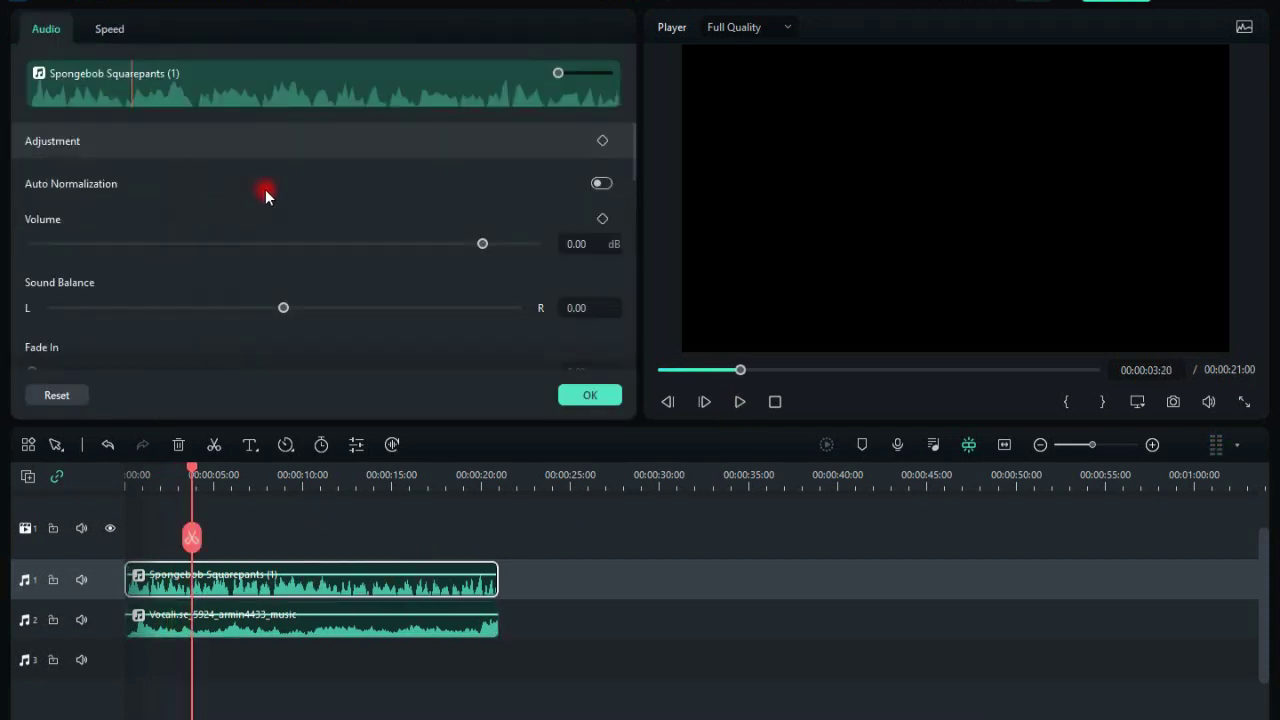
left_click(590, 395)
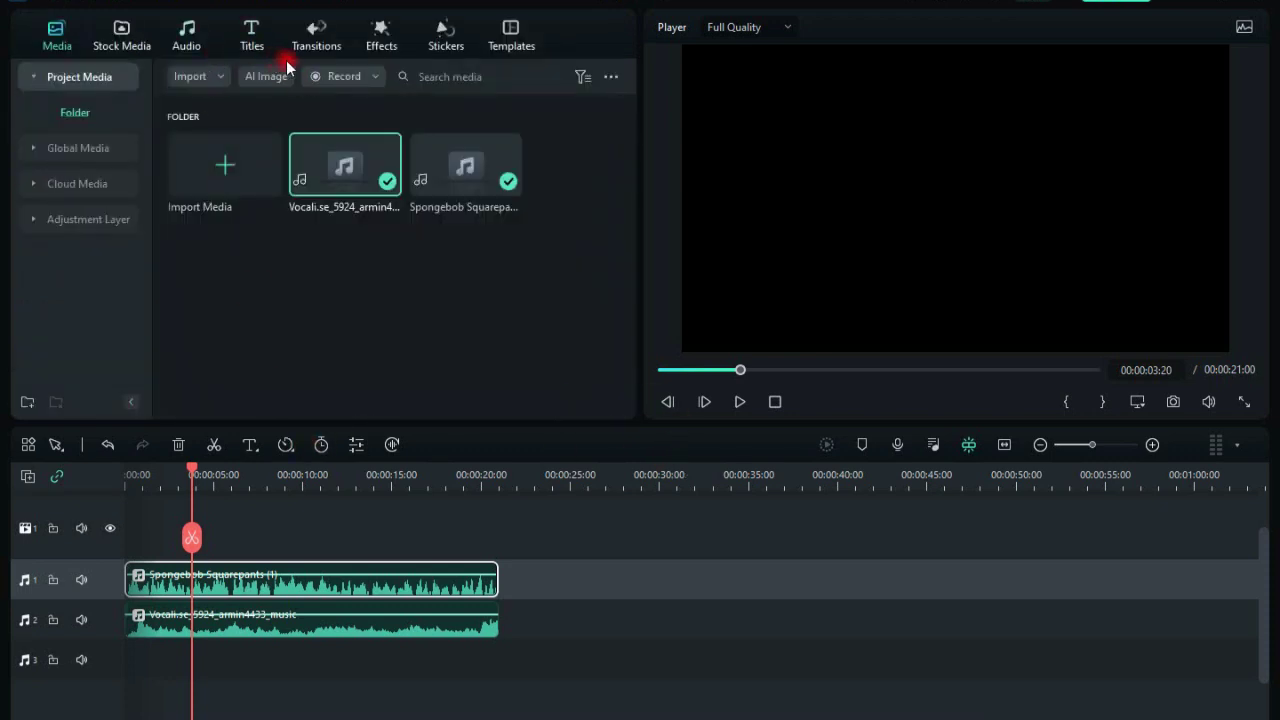
Apply the Lobby voice filter to the SpongeBob clip on audio track 1 and play the mix from the start
left_click(379, 38)
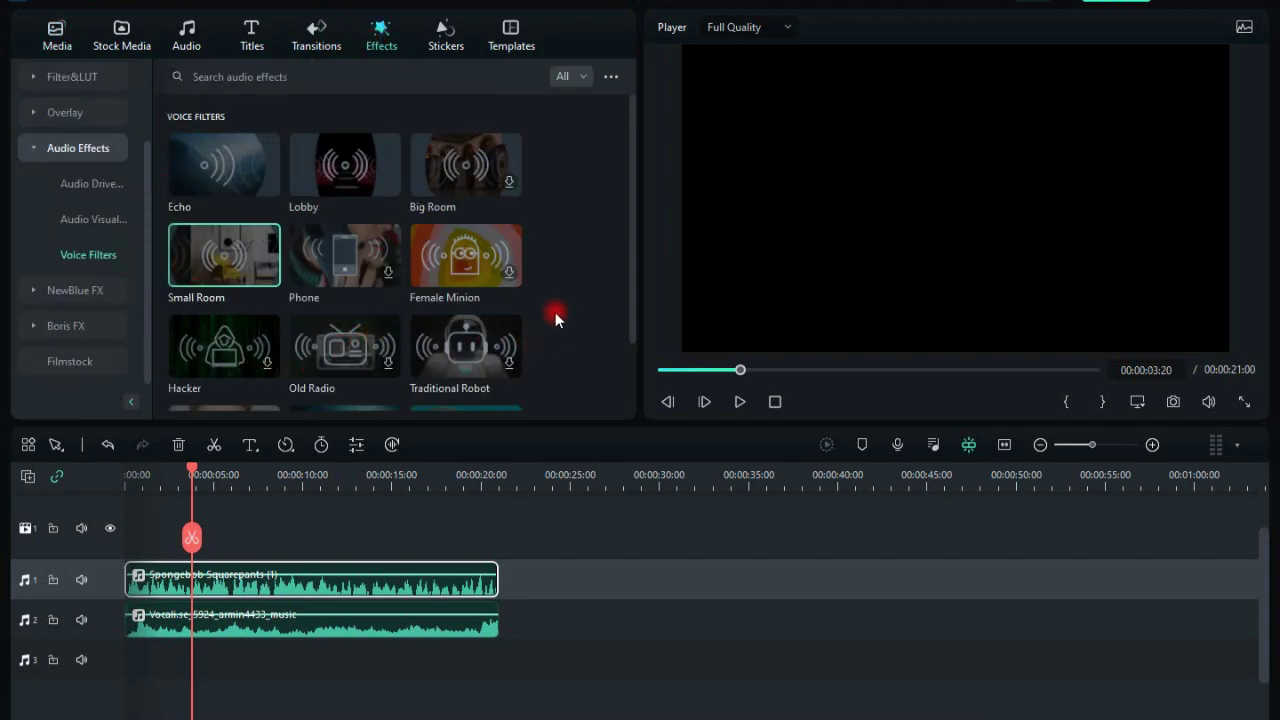
left_click(310, 167)
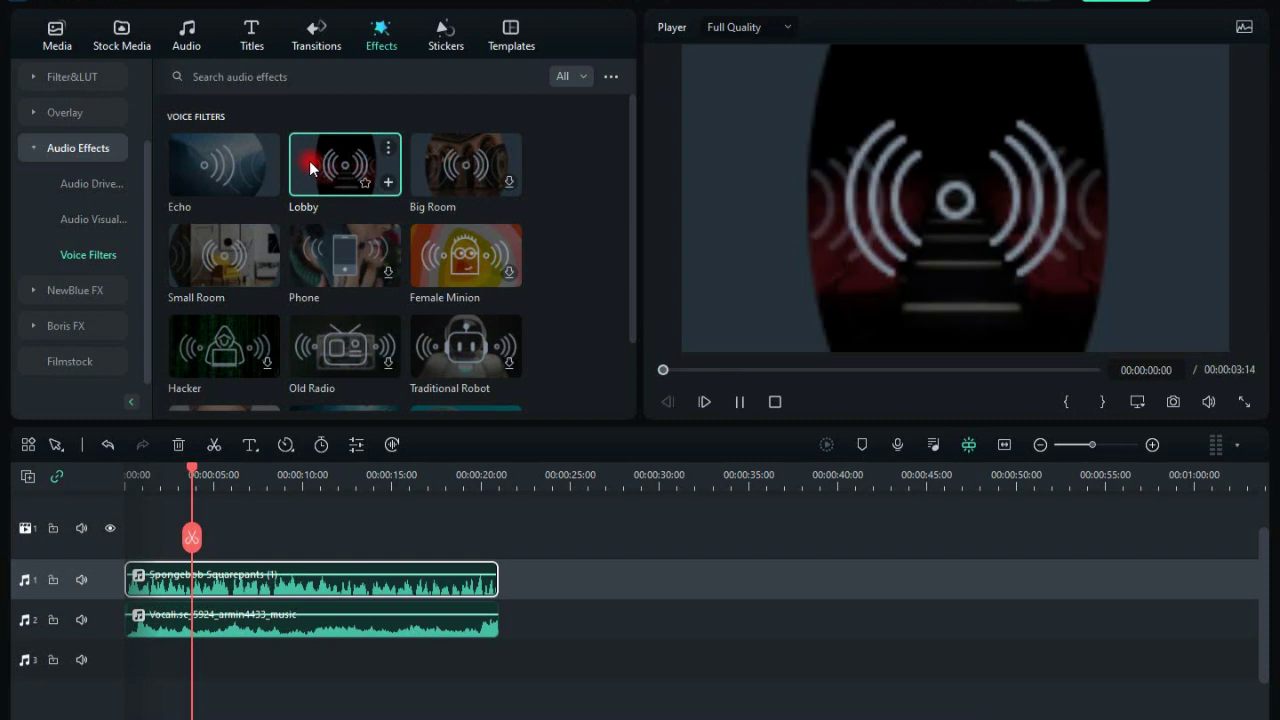
left_click(741, 403)
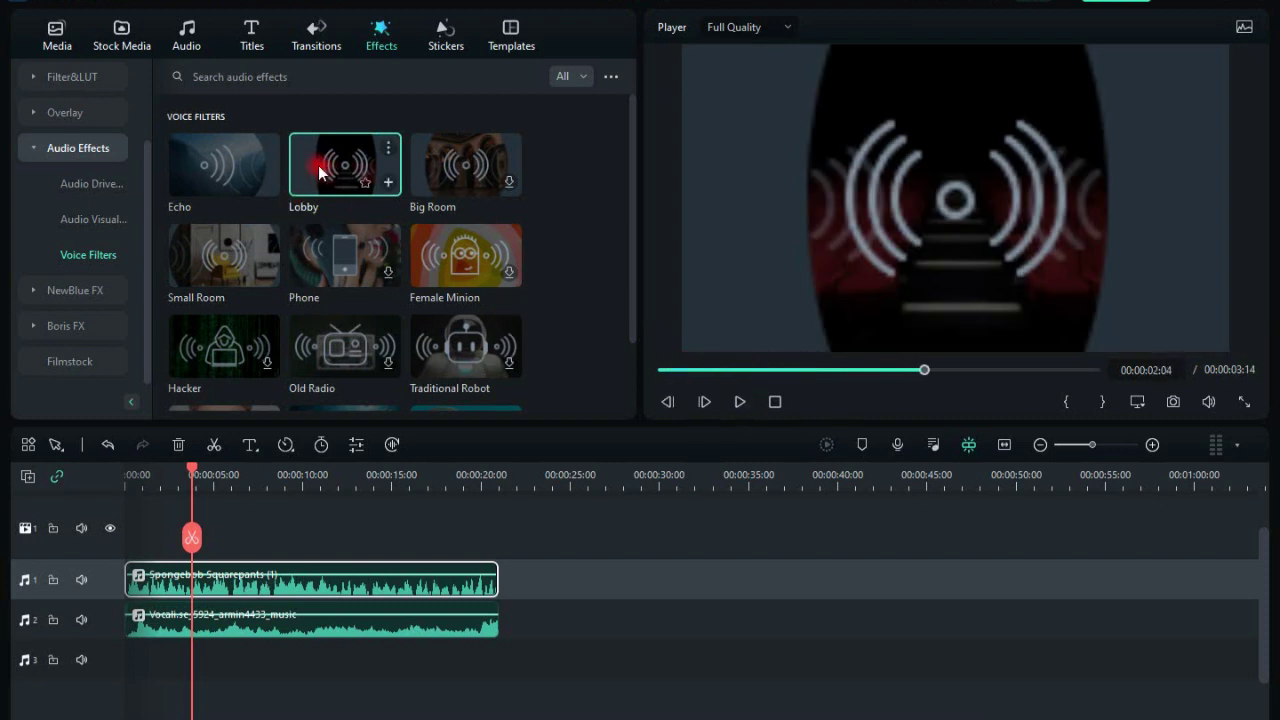
left_click_drag(332, 168, 224, 583)
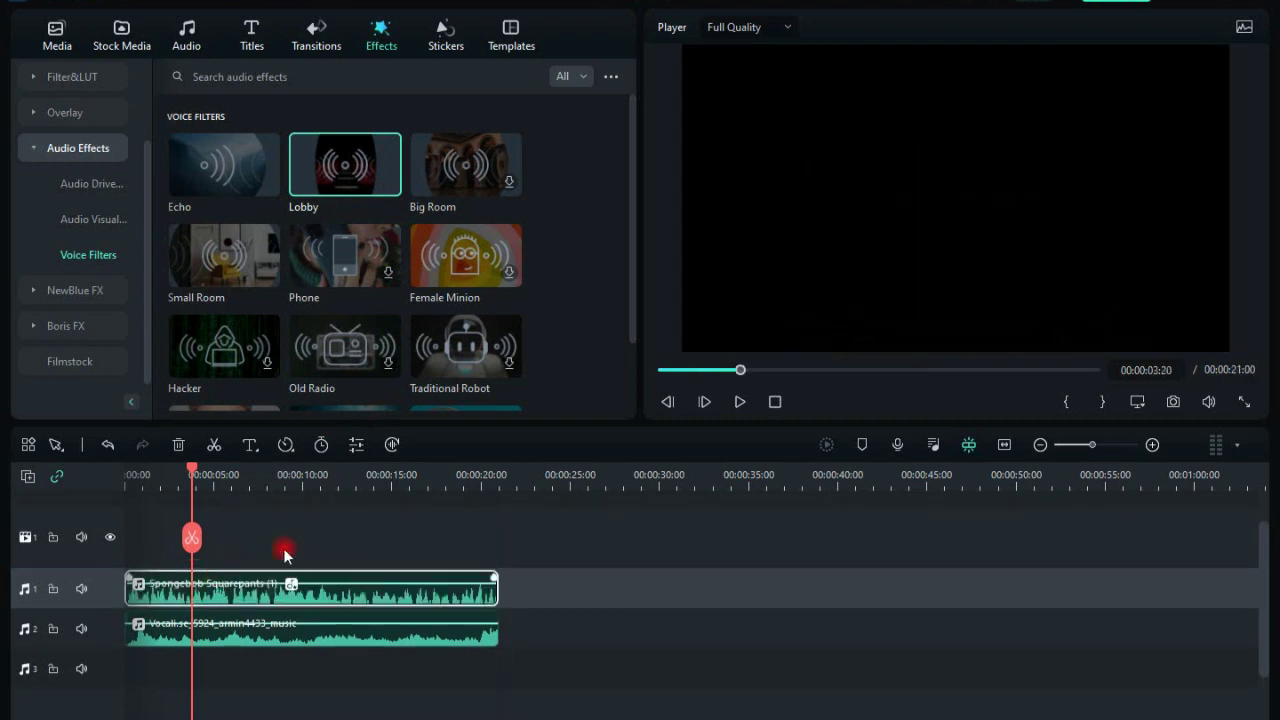
left_click(774, 401)
left_click(737, 402)
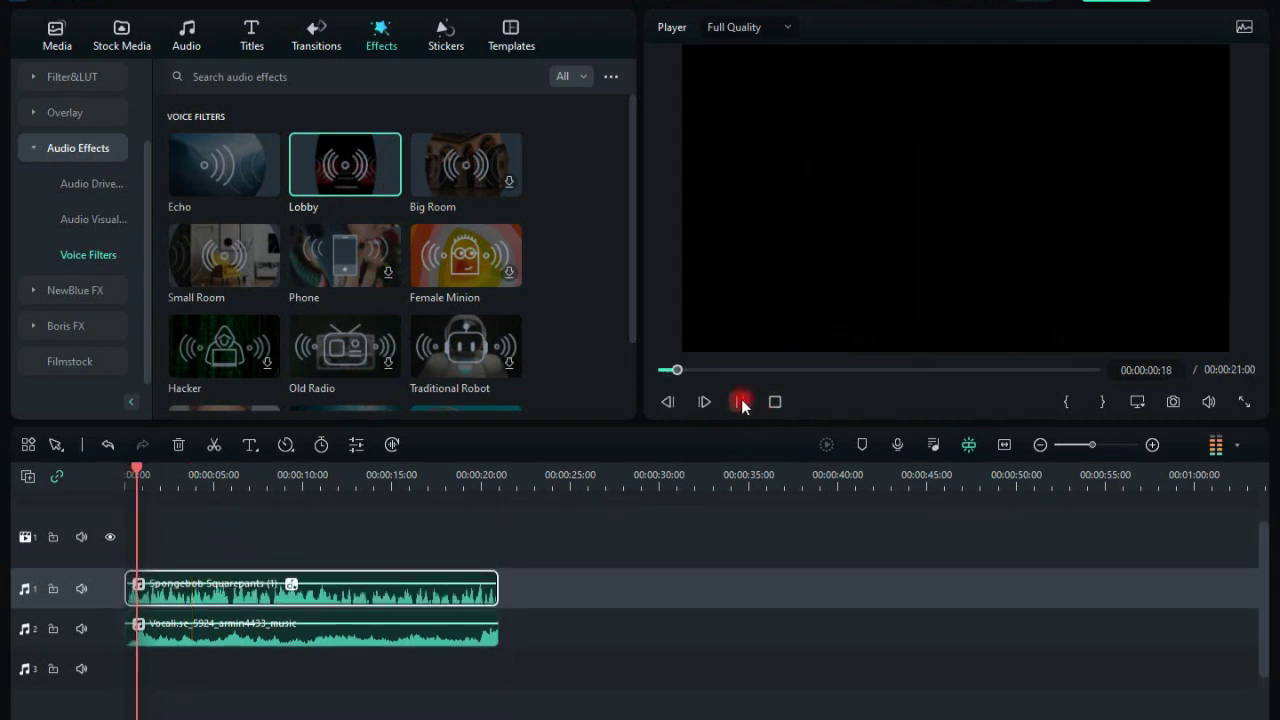
left_click(741, 401)
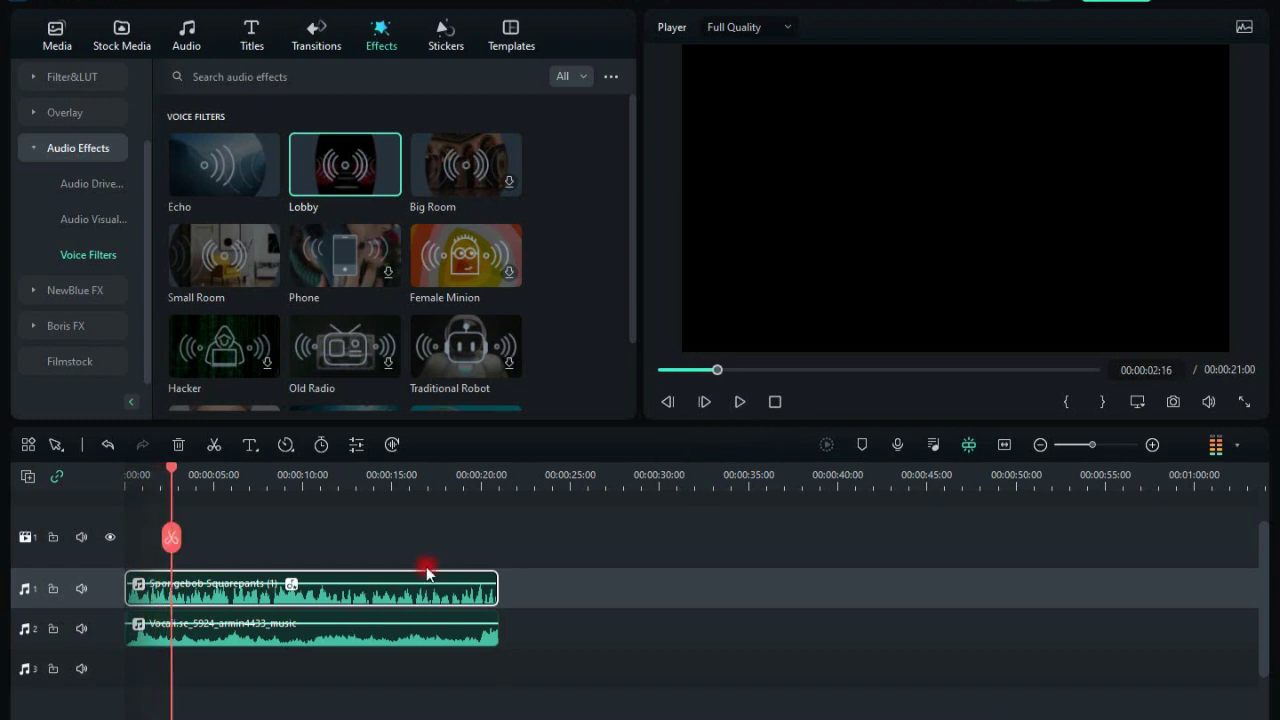
Audition the Classic equalizer preset on the SpongeBob vocal clip, and switch its equalizer to the Pop preset
double_click(329, 597)
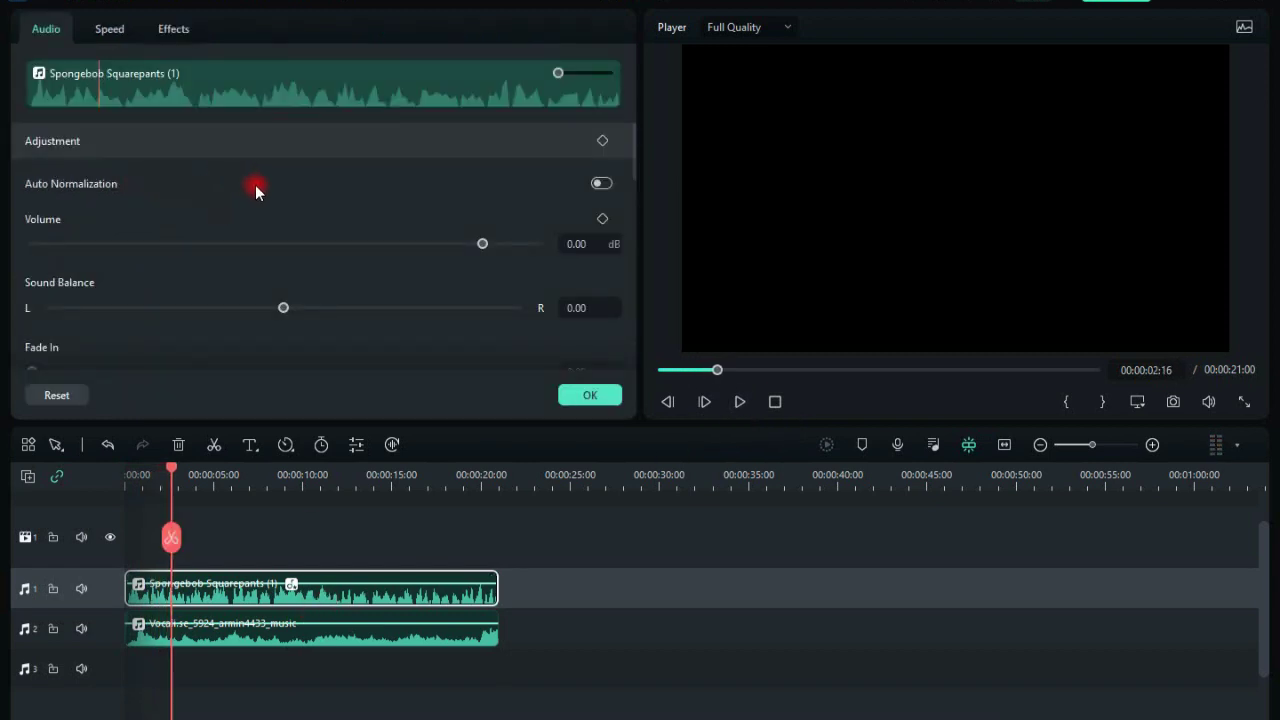
scroll(297, 229, "down", 1)
scroll(323, 299, "down", 1)
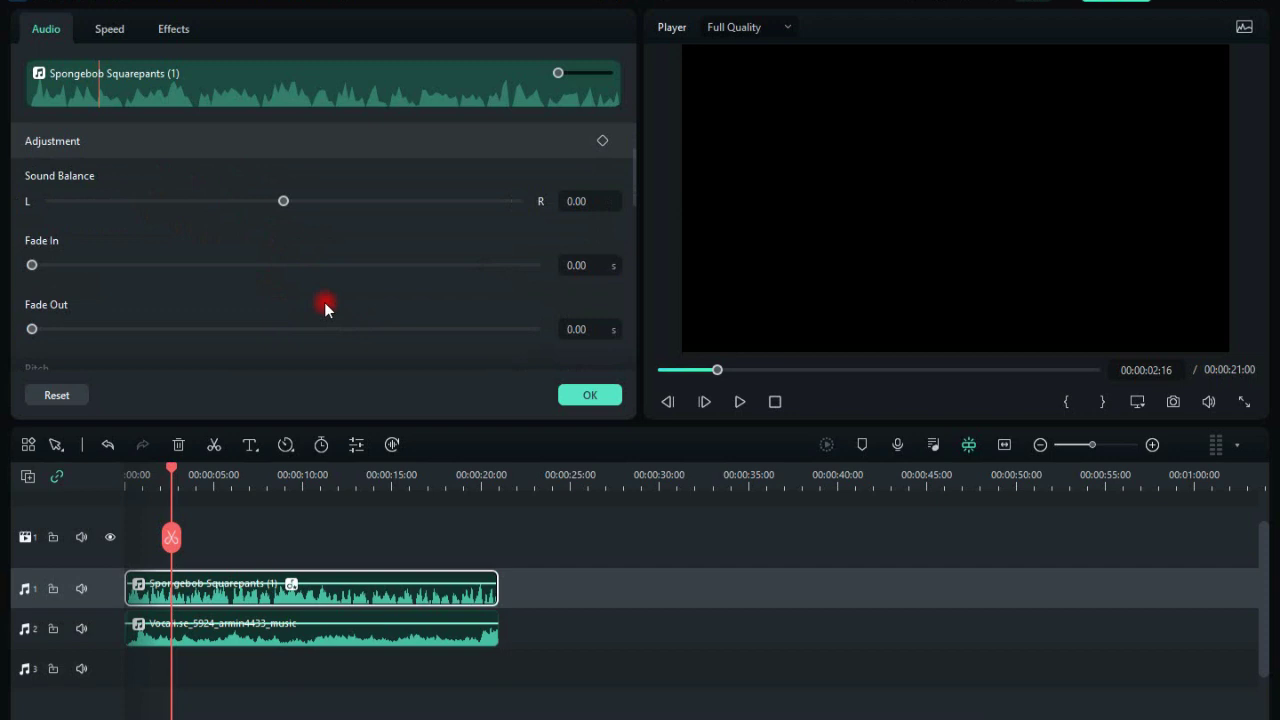
scroll(324, 302, "down", 4)
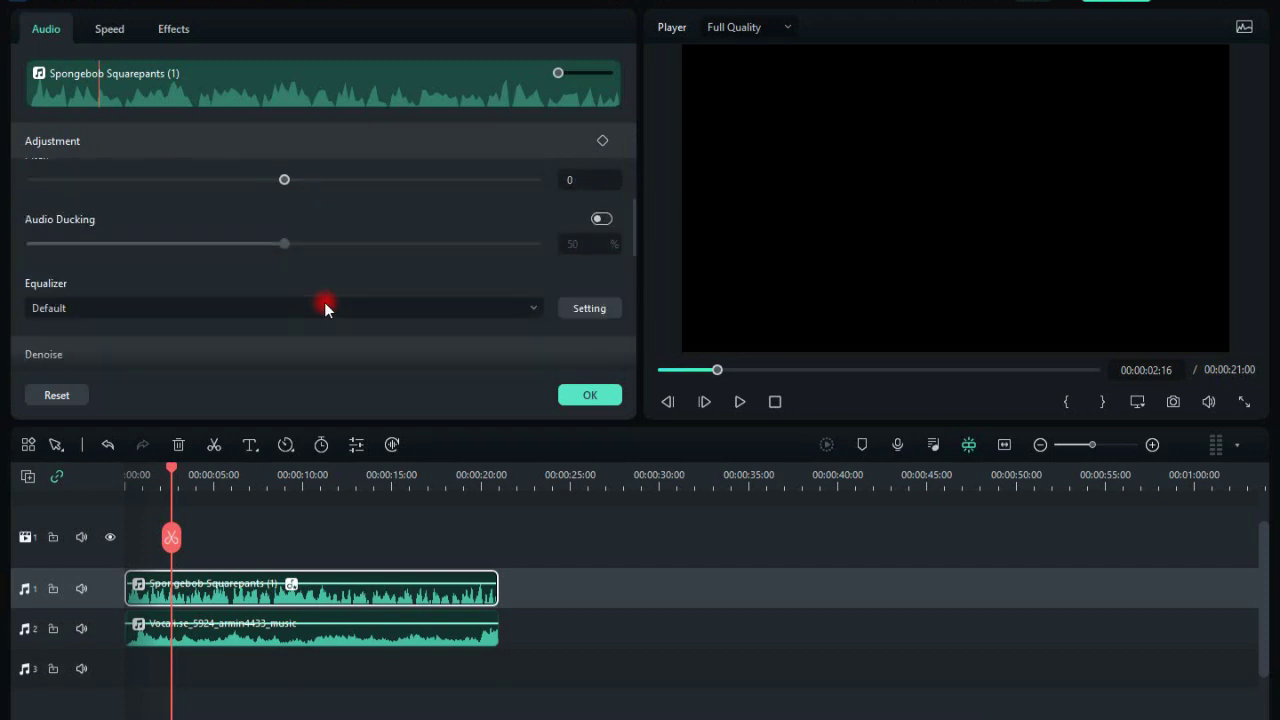
left_click(185, 308)
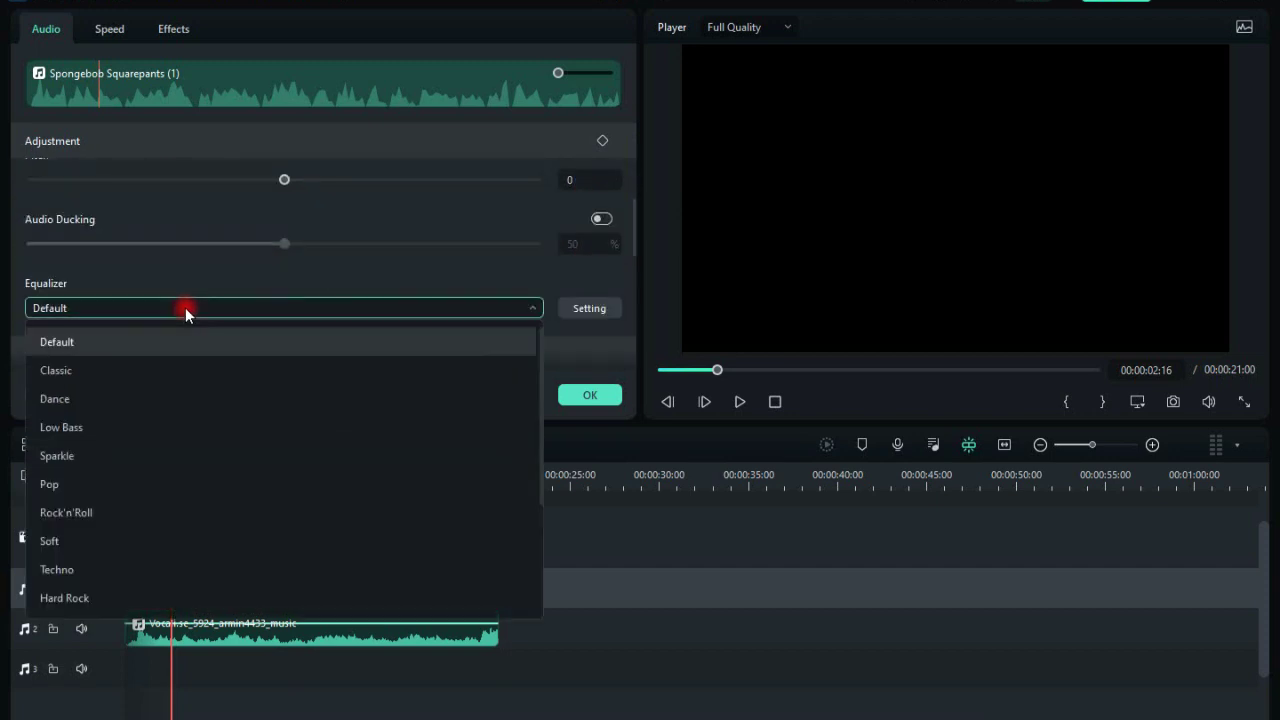
left_click(129, 370)
left_click(740, 402)
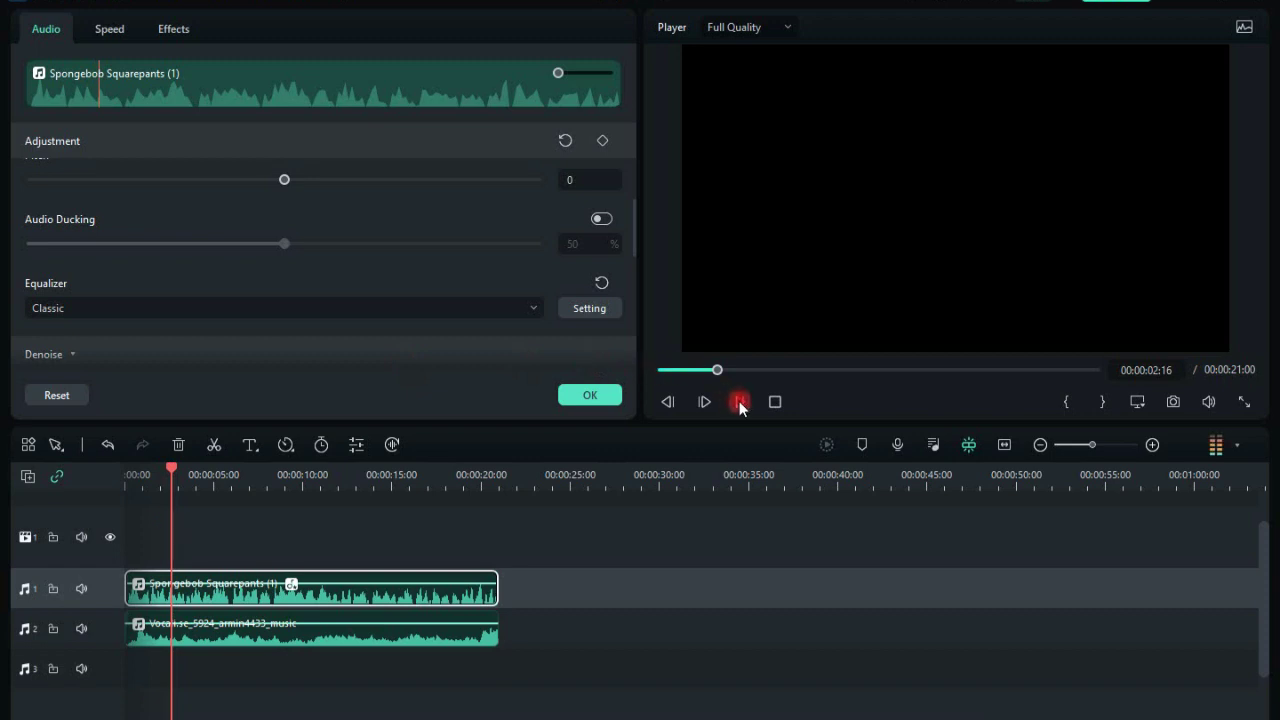
left_click(740, 402)
left_click(207, 310)
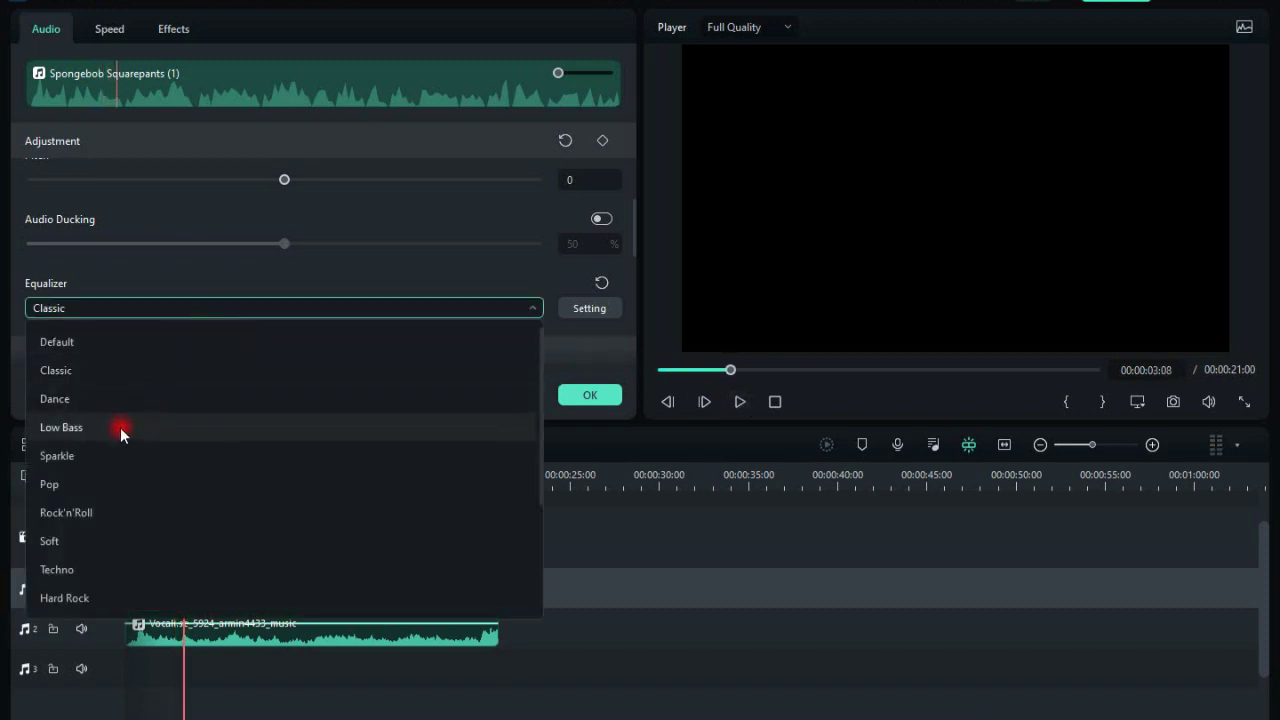
left_click(95, 482)
left_click(592, 395)
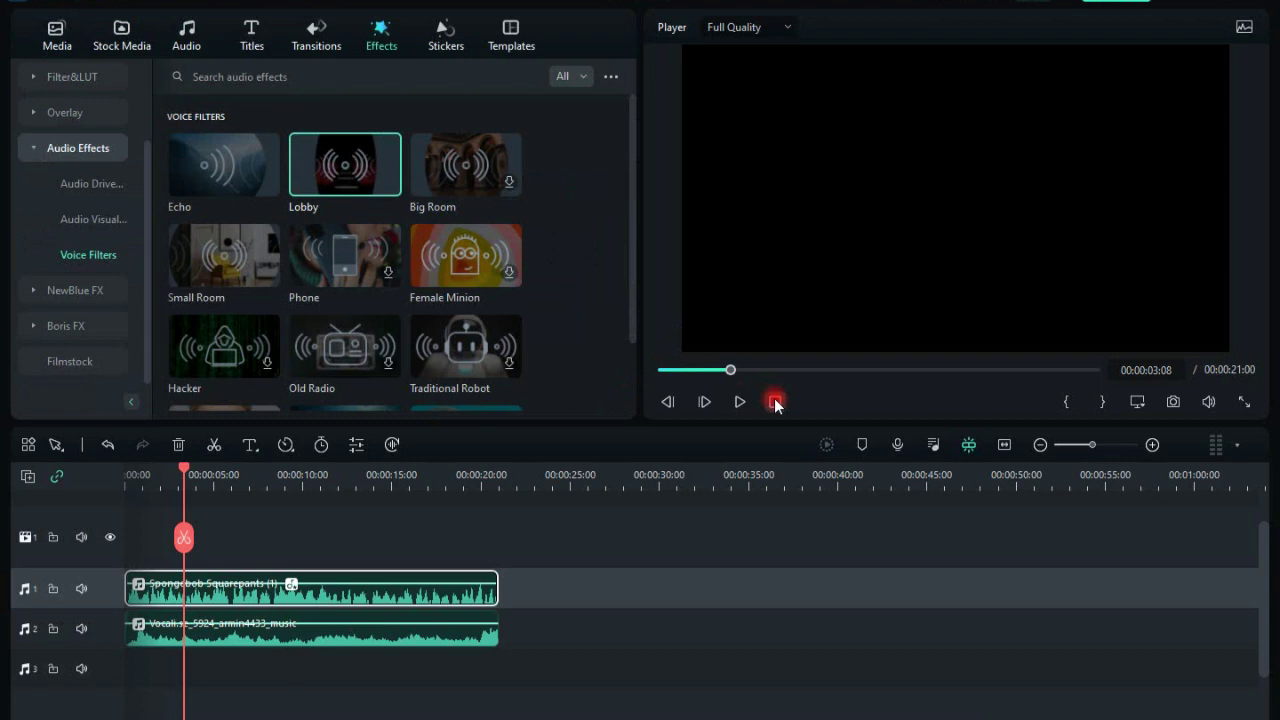
Play the vocal and music mix from the start for several seconds
left_click(775, 402)
left_click(740, 402)
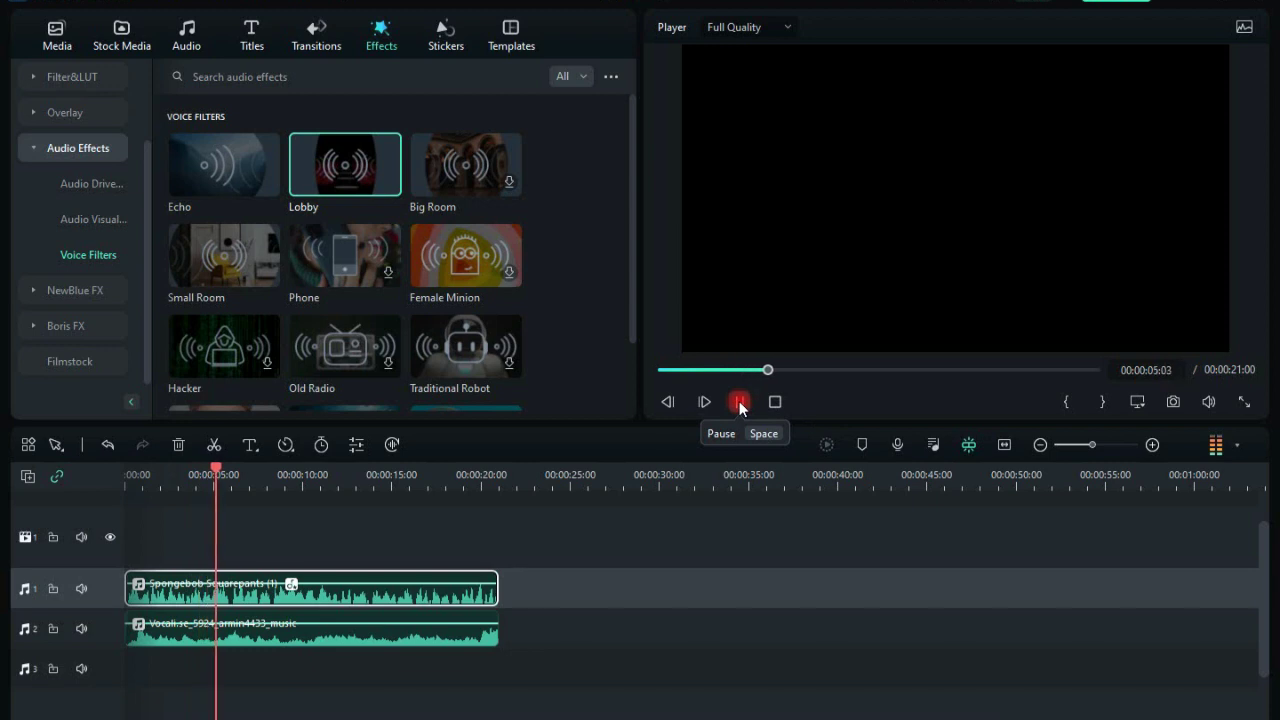
left_click(775, 402)
Add the Iridescent Digital Wave 6 audio visualizer to video track 1, spanning the full length of both audio clips
left_click(183, 33)
left_click(33, 186)
left_click(381, 35)
left_click(55, 217)
left_click(175, 258)
left_click_drag(175, 258, 686, 466)
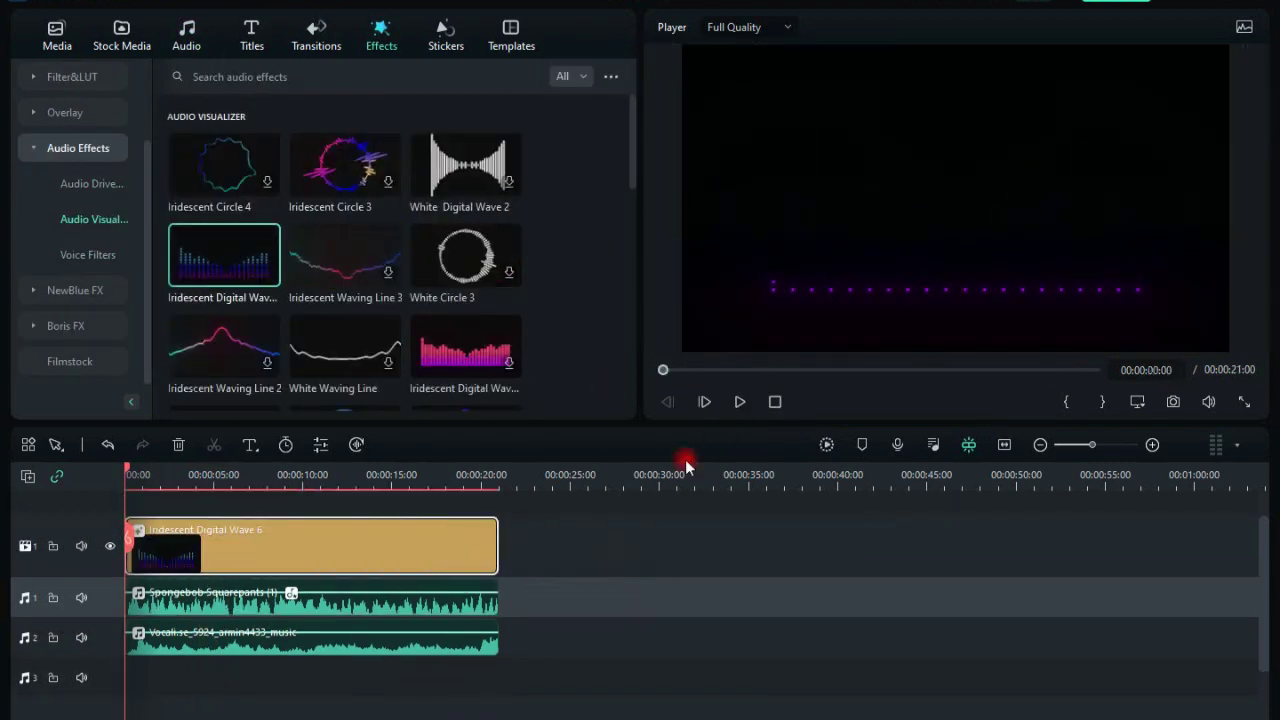
Preview the visualizer with the mixed audio from the start and again from about 14 seconds
left_click(740, 401)
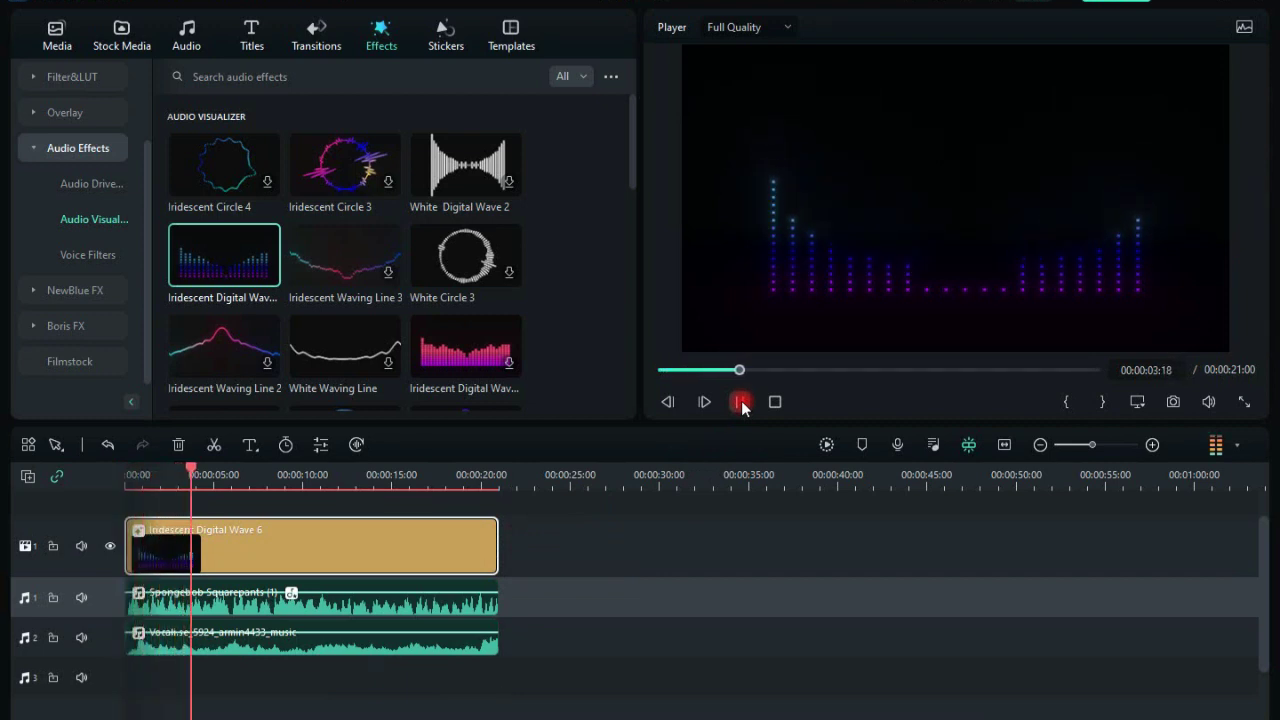
left_click(740, 401)
left_click_drag(236, 479, 381, 471)
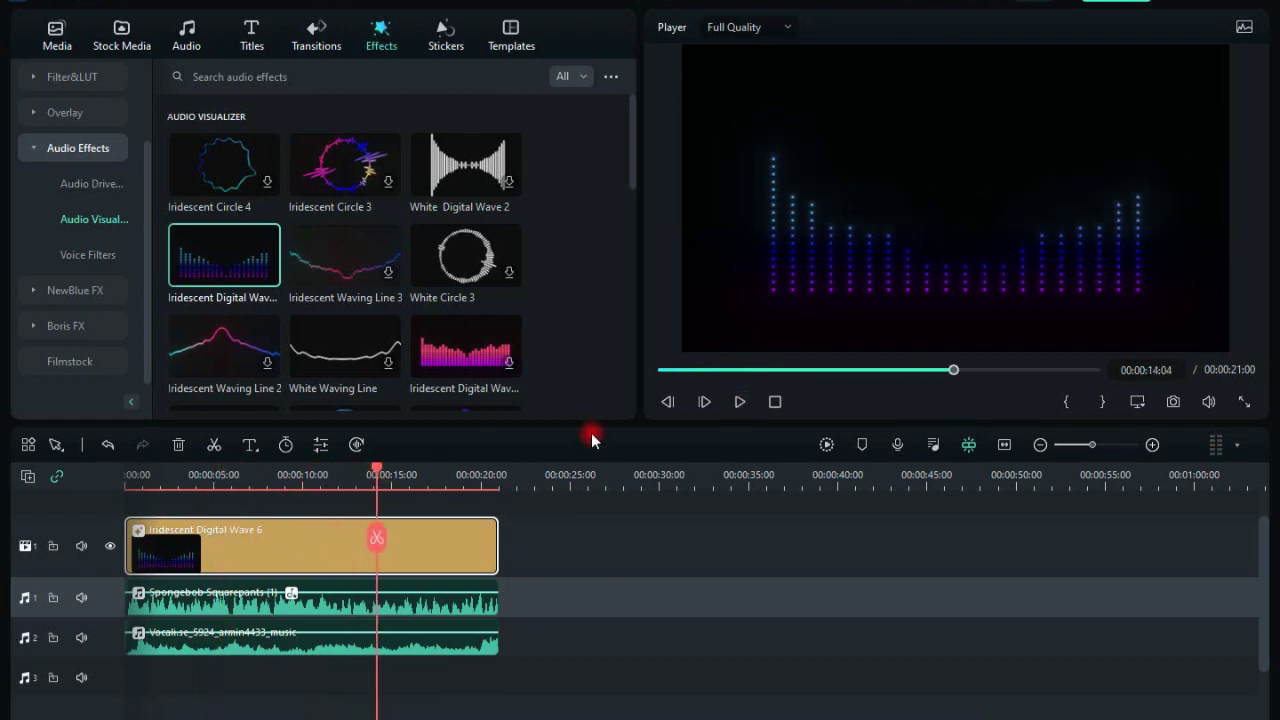
left_click(738, 402)
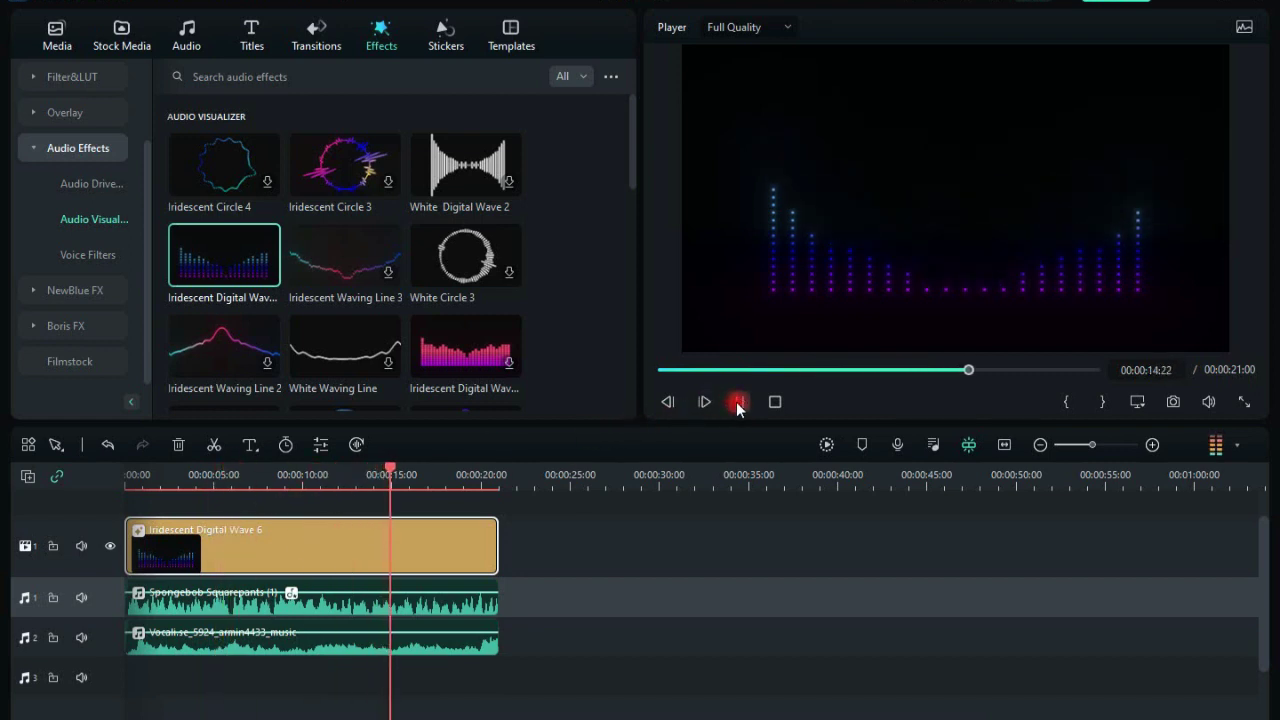
left_click(738, 403)
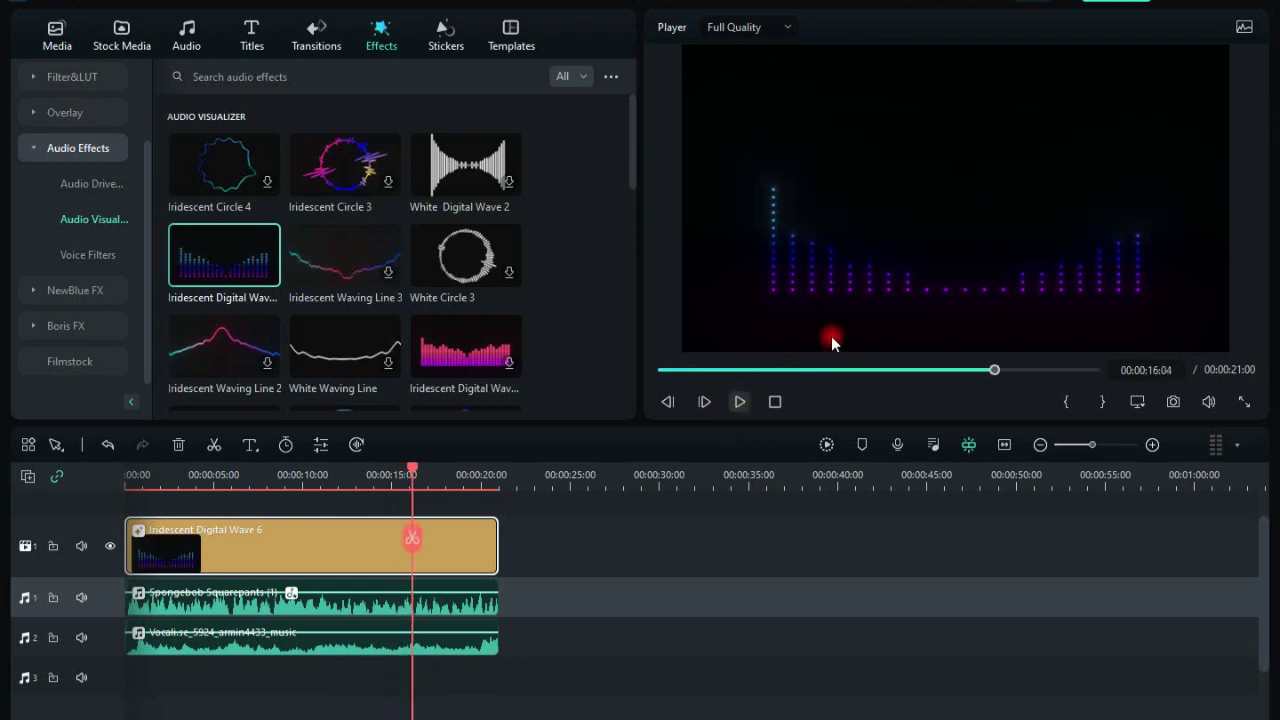
Switch to Kits AI in the browser, dismiss the audio download bar, and open the royalty-free voices
left_click(1192, 4)
left_click(1063, 34)
left_click(820, 110)
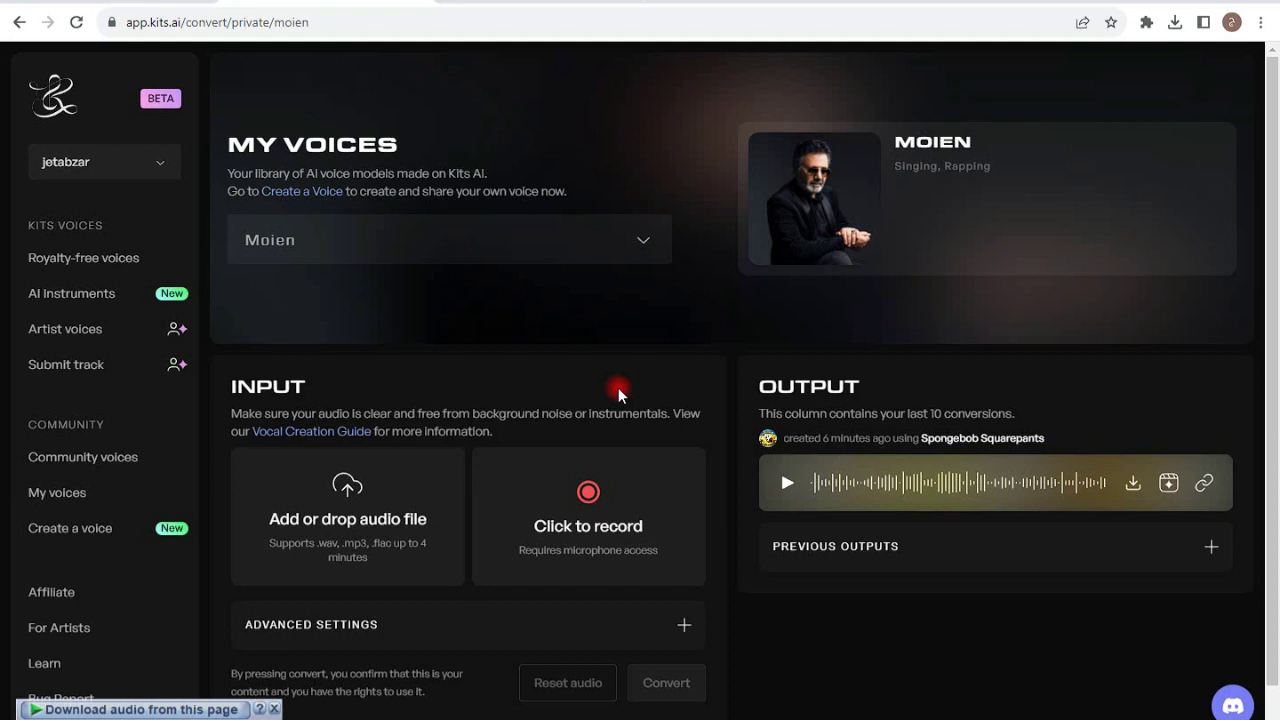
left_click(273, 709)
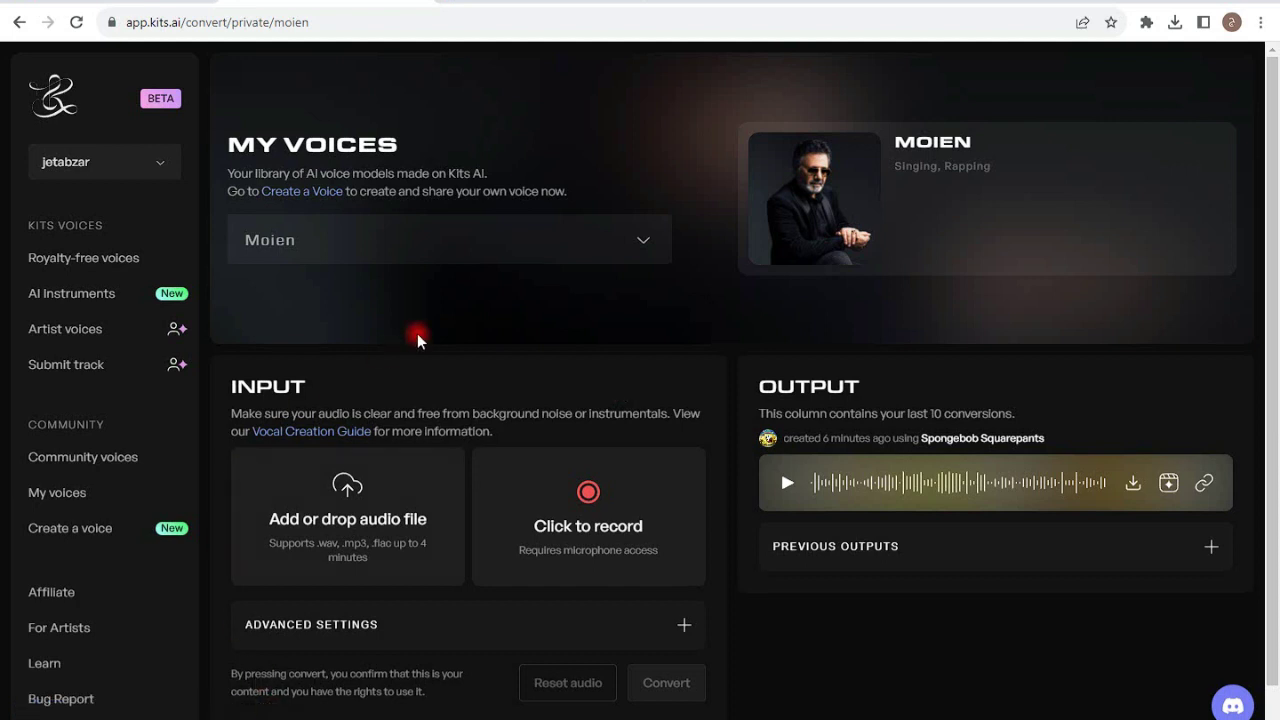
left_click(38, 458)
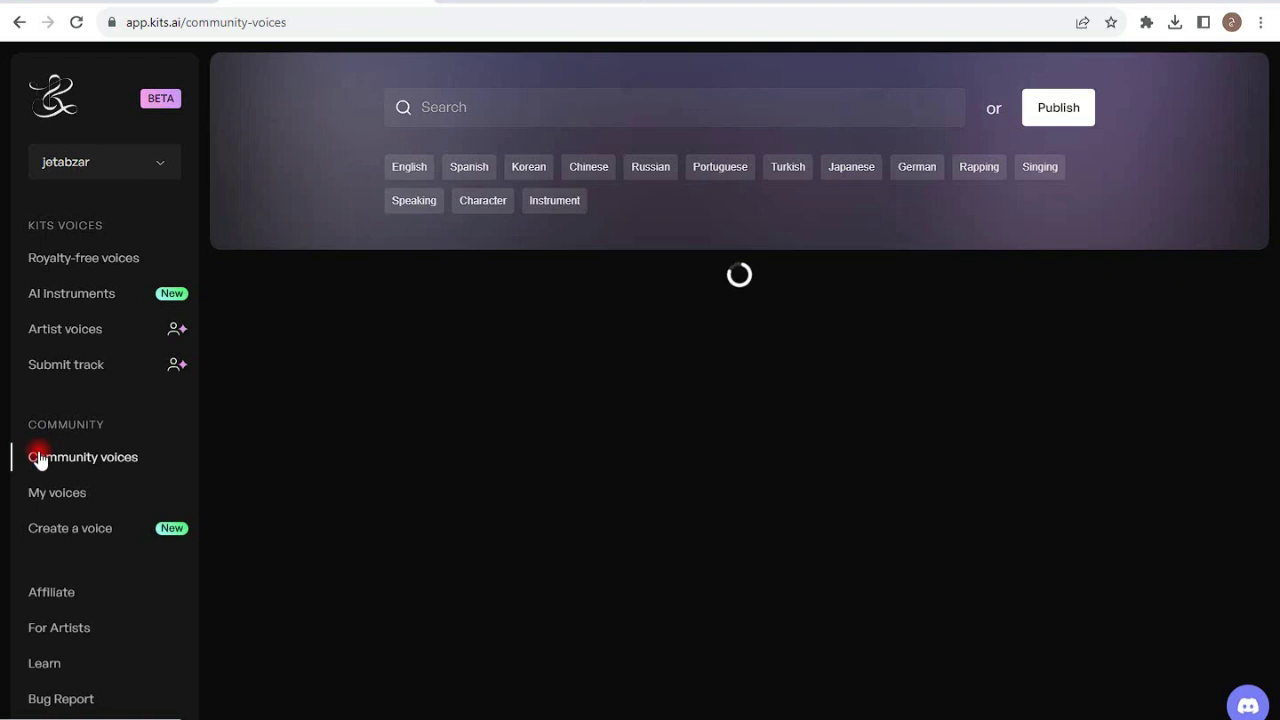
left_click(88, 257)
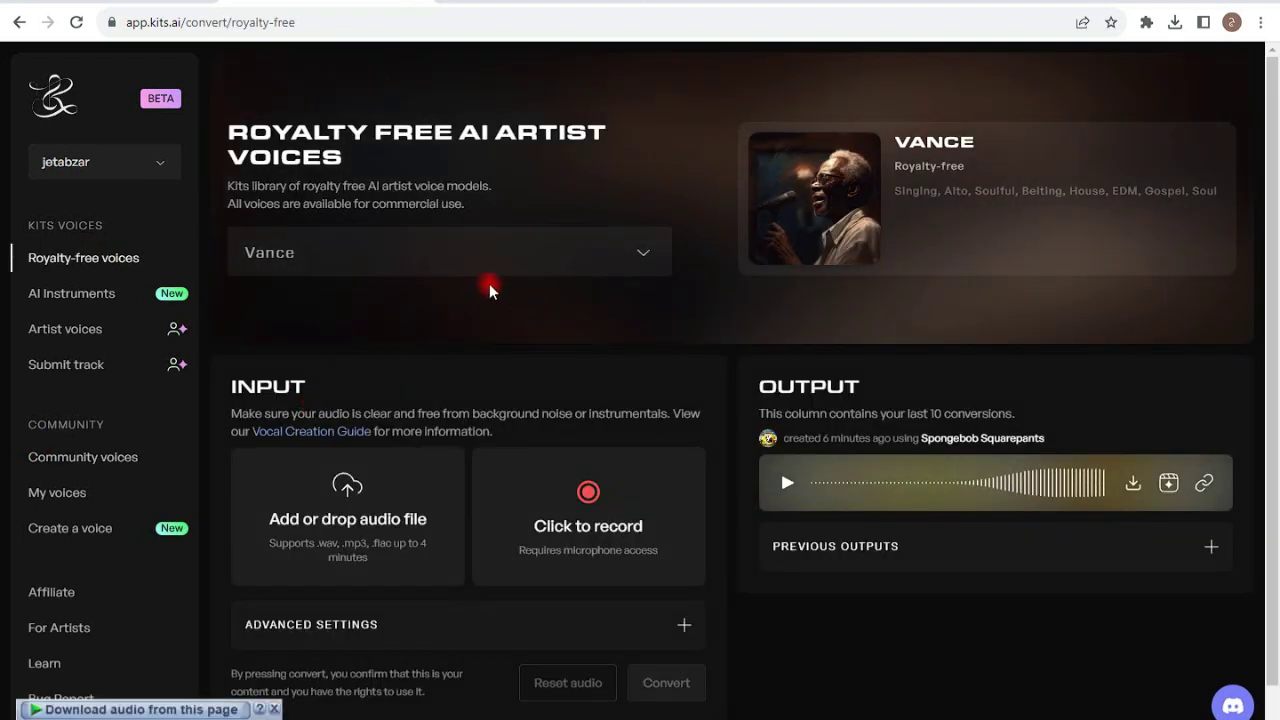
Preview the royalty-free Ramona voice and select it for the conversion
left_click(490, 262)
left_click(296, 448)
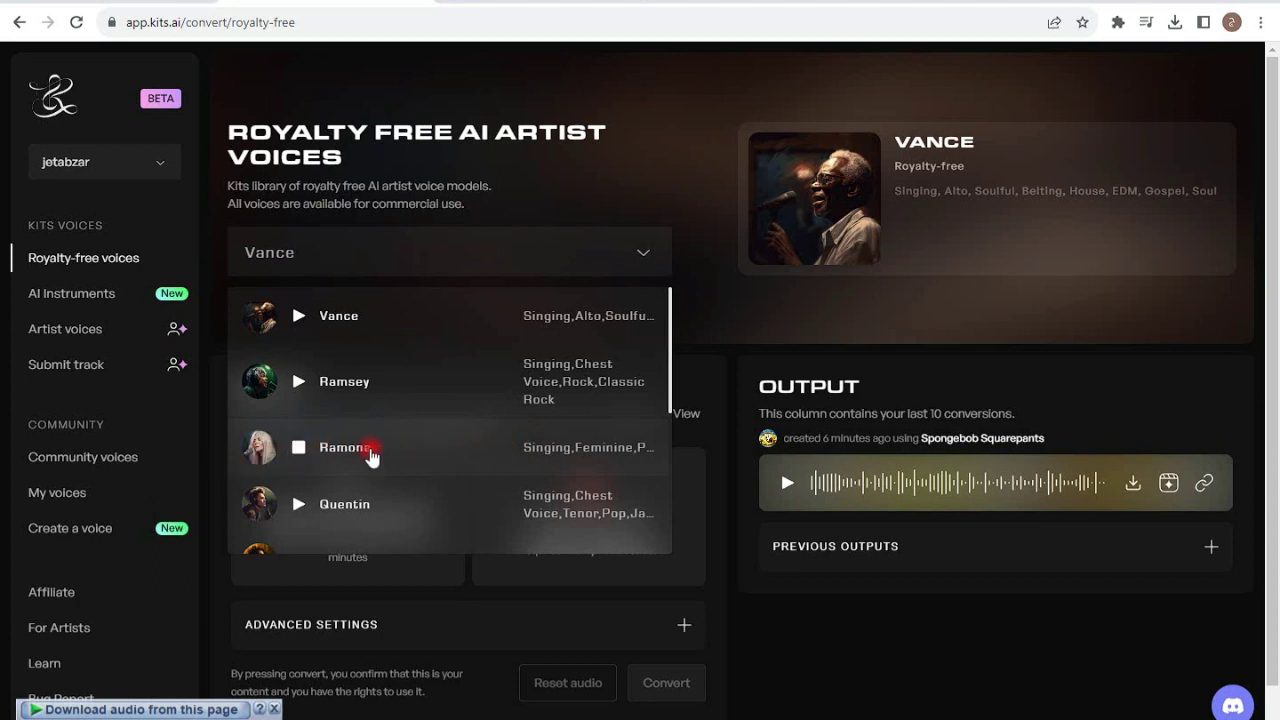
left_click(298, 447)
left_click(420, 450)
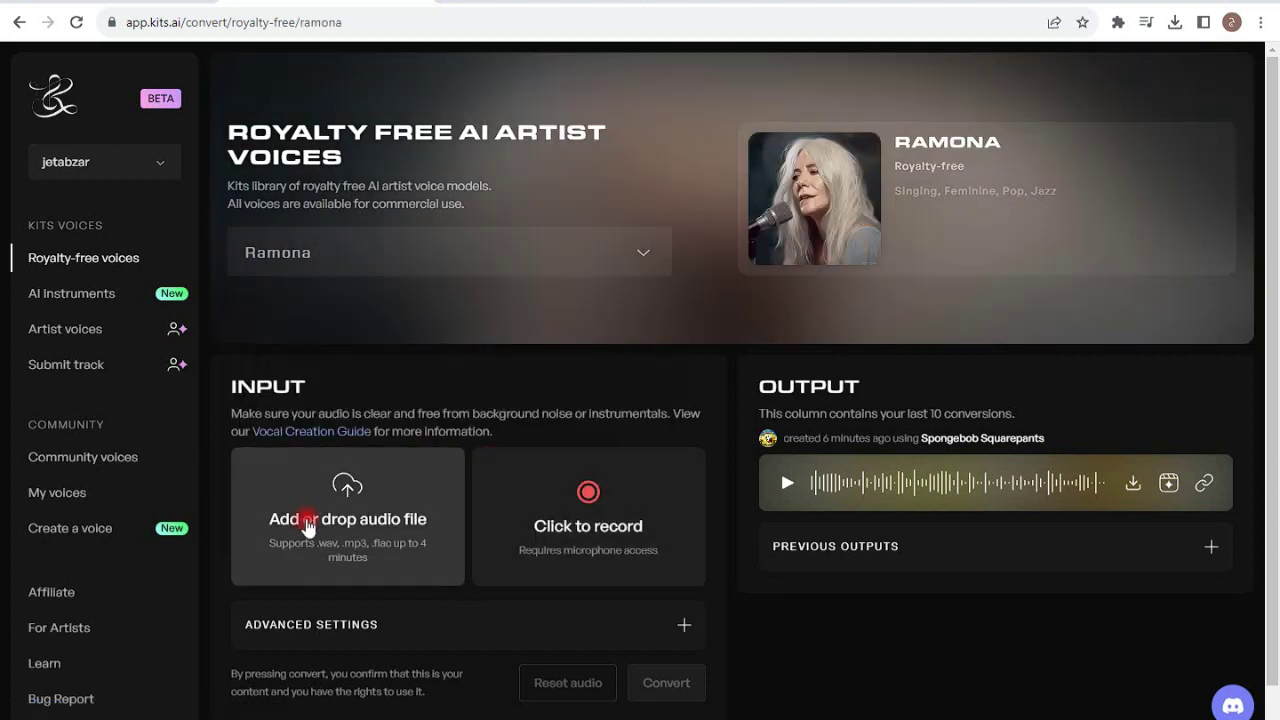
Separate the moien443 song on Vocali.se and extract its vocals from Vocali.se_2987.zip into the Music folder
left_click(285, 525)
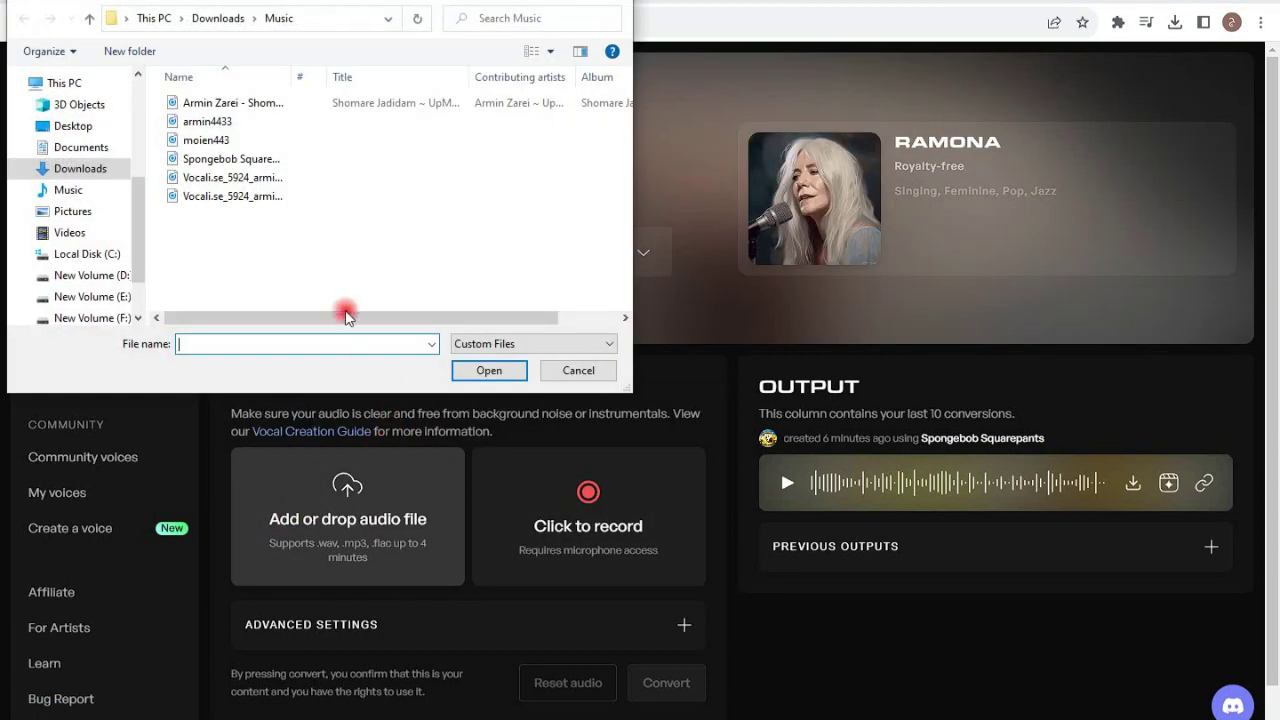
left_click(222, 142)
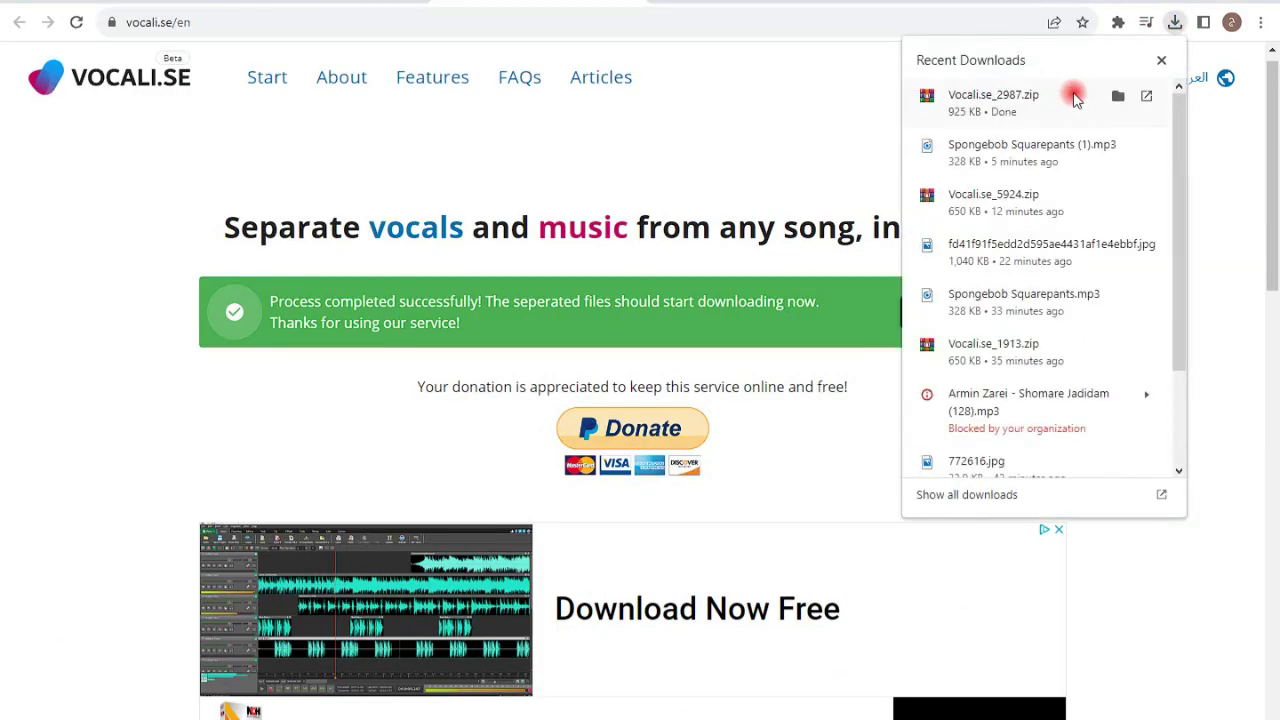
left_click(1074, 94)
left_click(282, 287)
left_click_drag(306, 287, 714, 211)
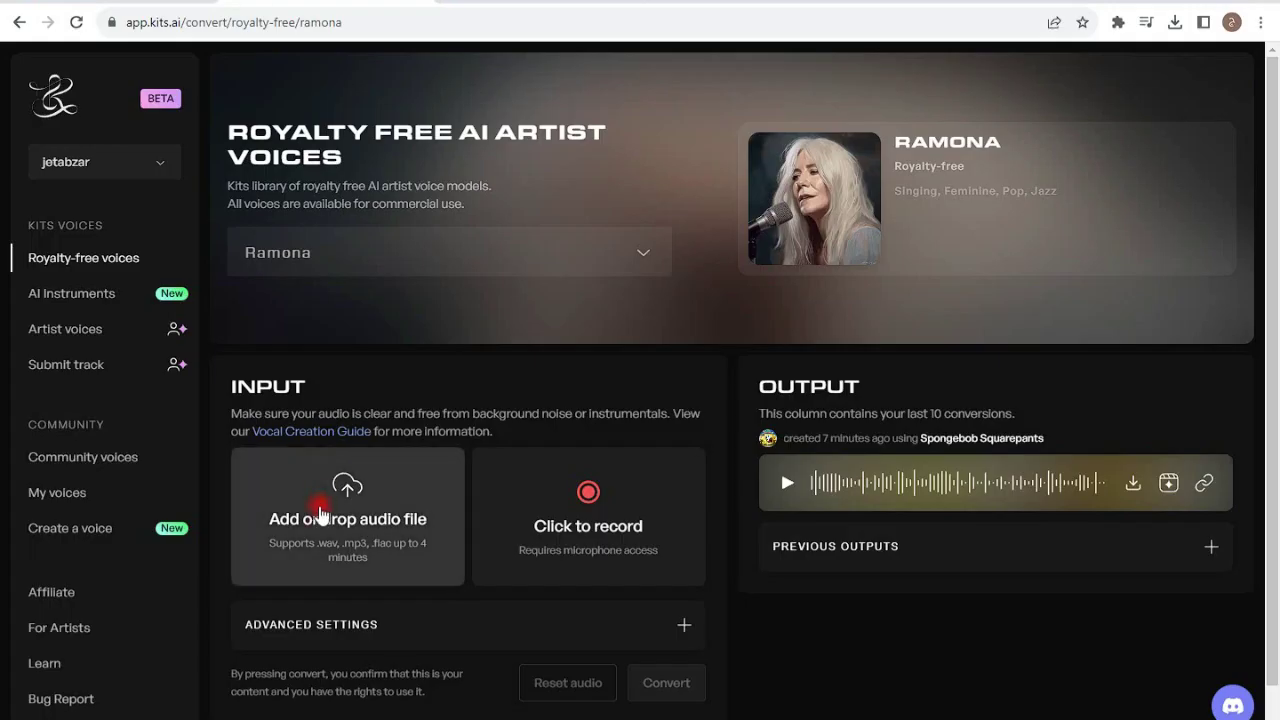
Upload the Vocali.se_2987 vocals file from the Music folder as the Kits AI input audio
left_click(320, 514)
left_click(205, 214)
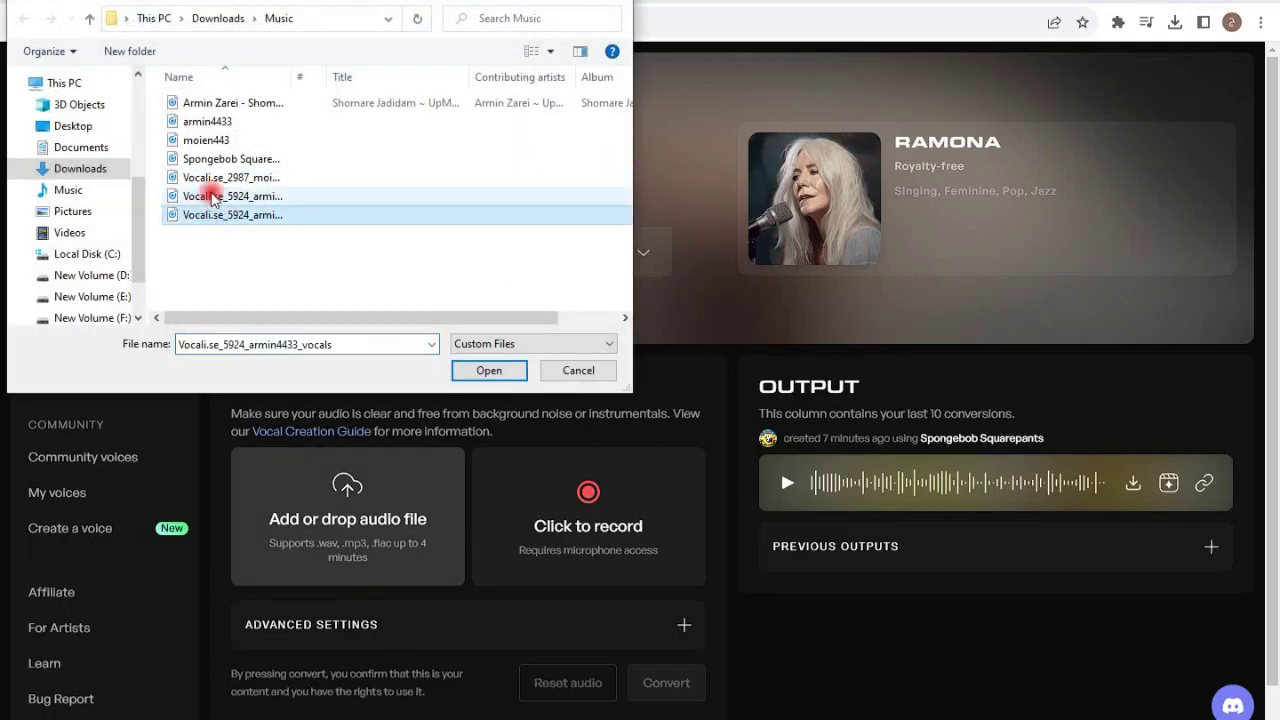
left_click(212, 177)
left_click(480, 370)
Convert the uploaded vocals to the Ramona voice using the current advanced settings, and play the converted output
scroll(460, 390, "down", 1)
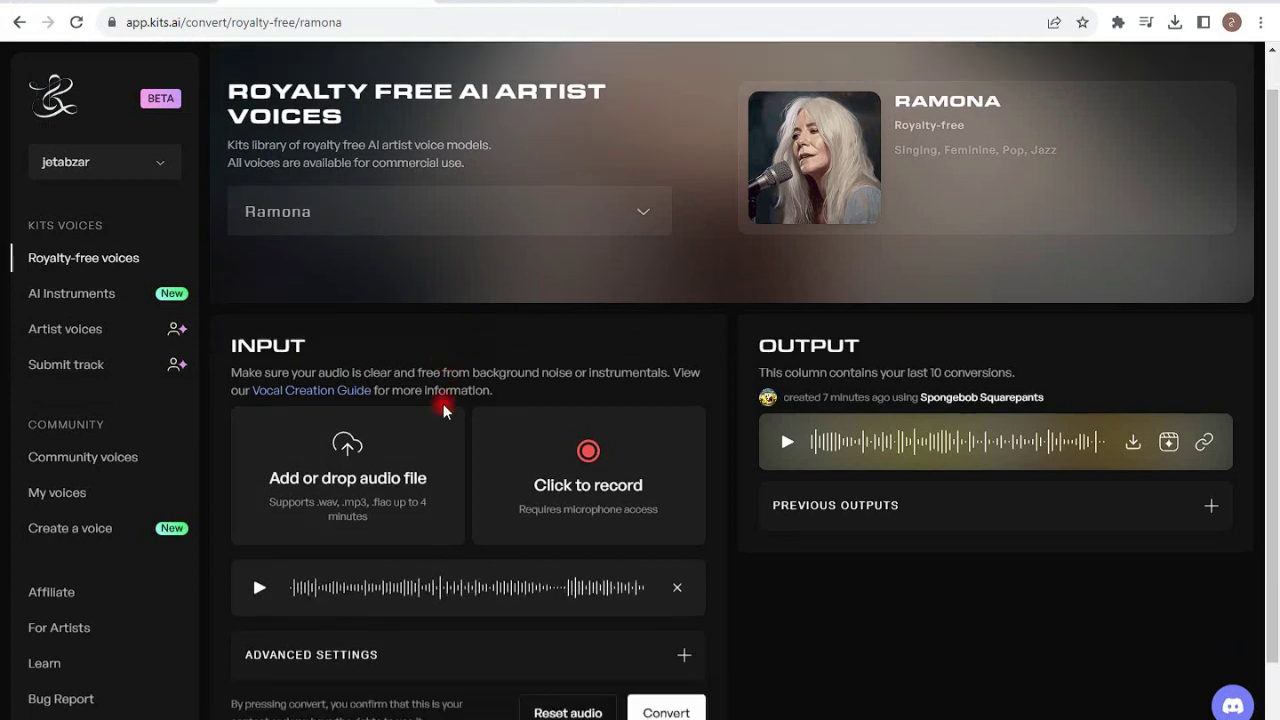
scroll(444, 410, "down", 1)
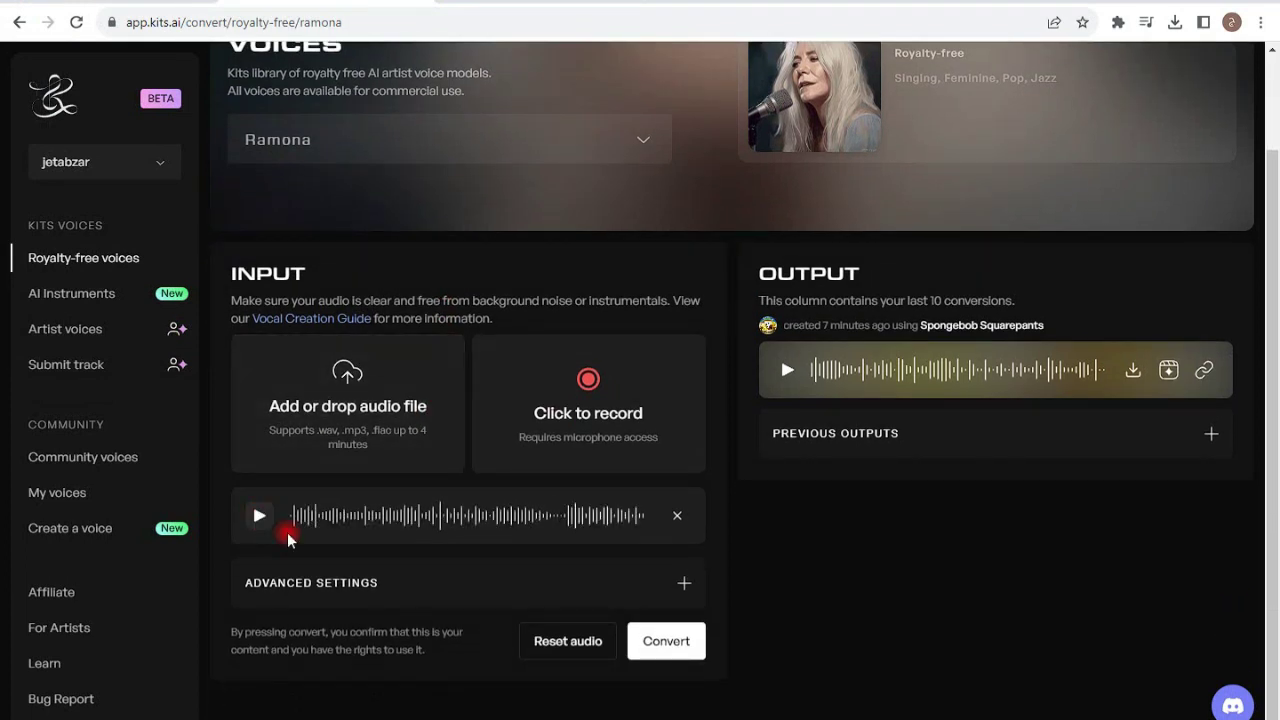
left_click(363, 580)
scroll(380, 457, "down", 4)
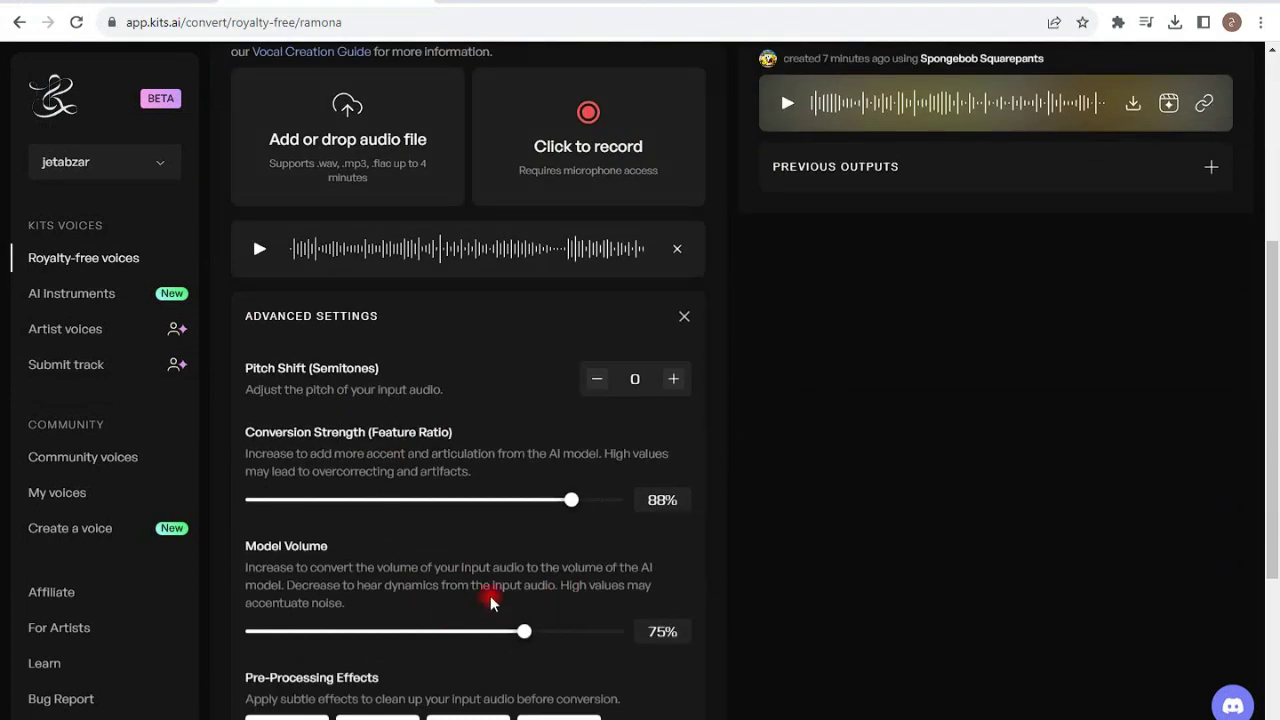
scroll(420, 566, "down", 1)
scroll(443, 595, "down", 3)
left_click(663, 644)
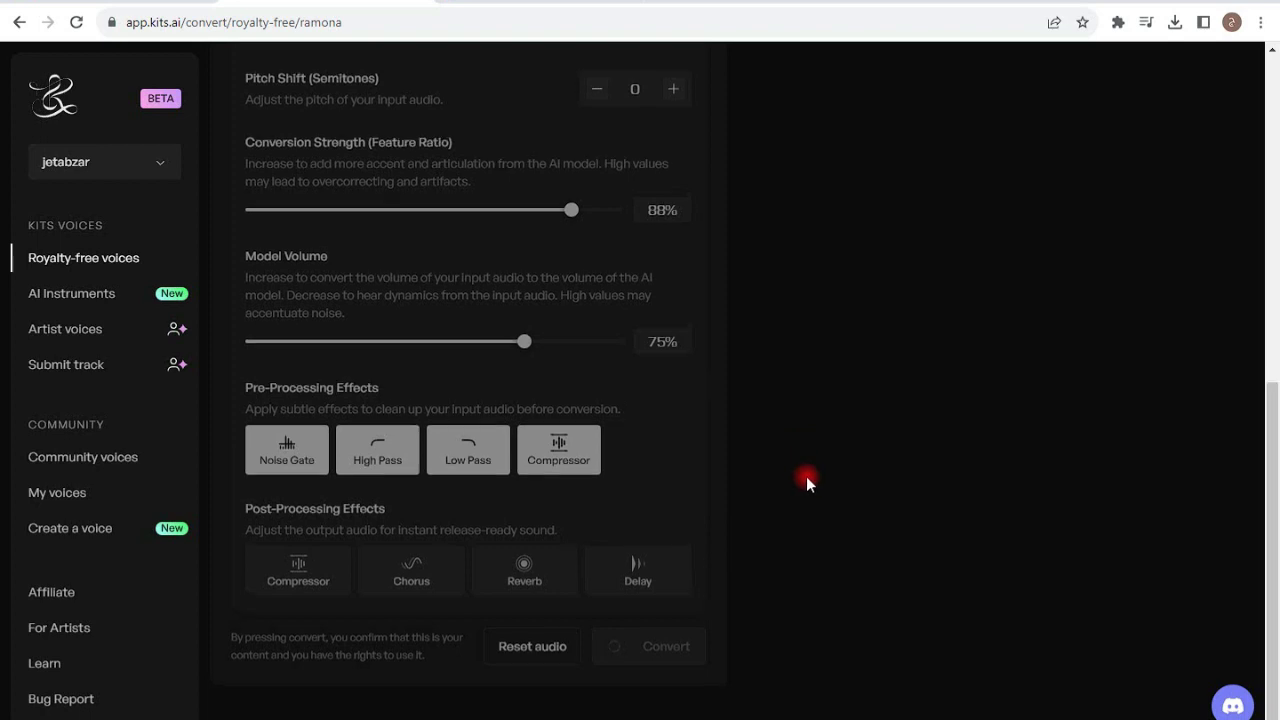
scroll(806, 480, "up", 8)
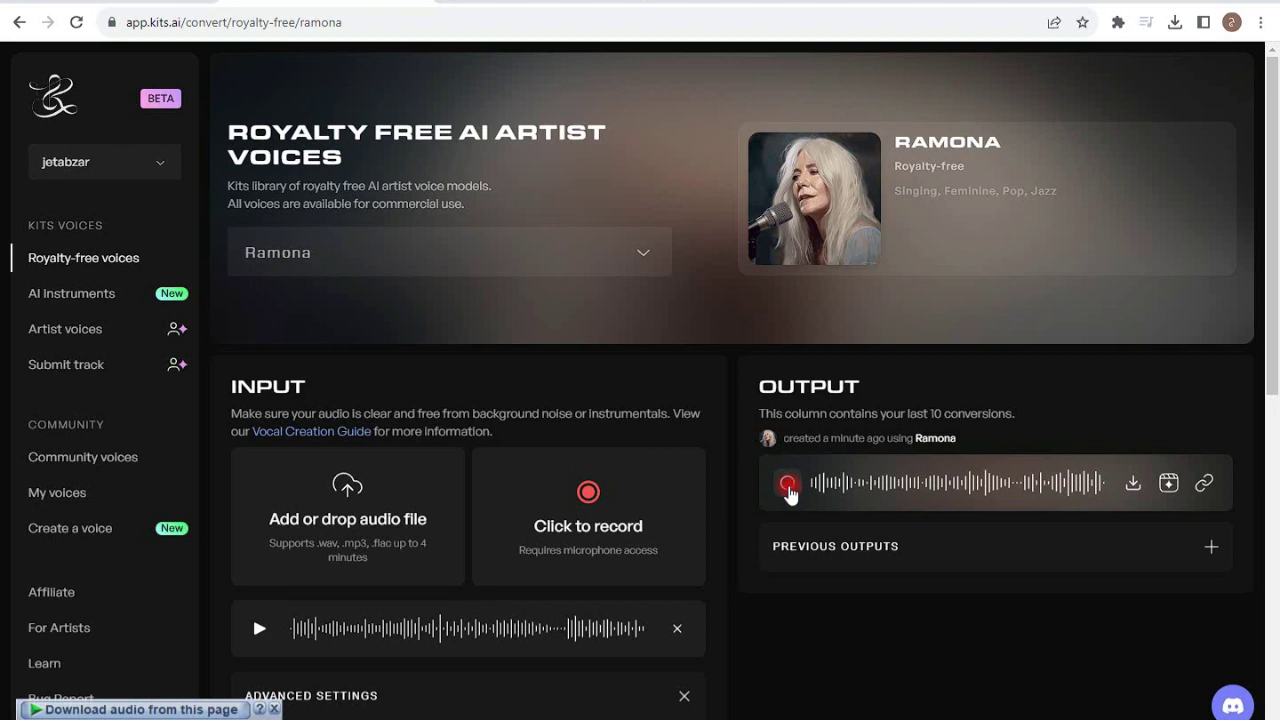
left_click(788, 485)
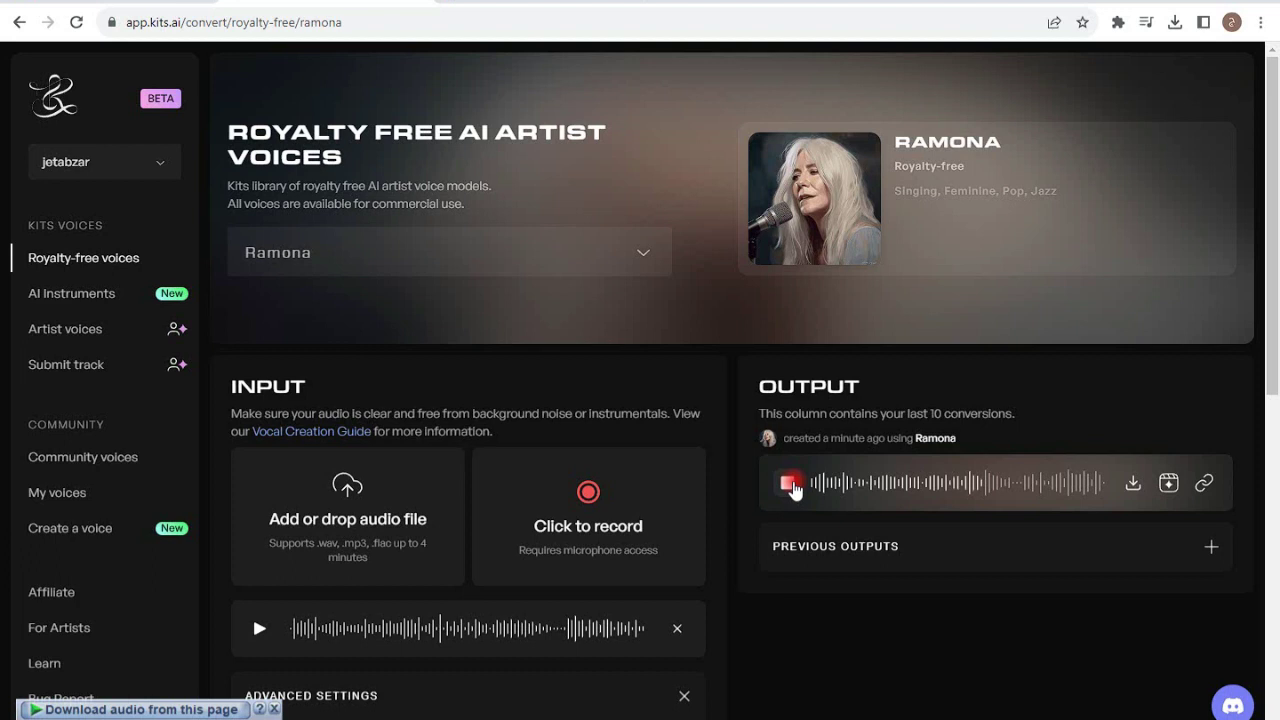
Stop playback of the converted Ramona output and bring up the AminiYT channel's videos page on YouTube
left_click(790, 484)
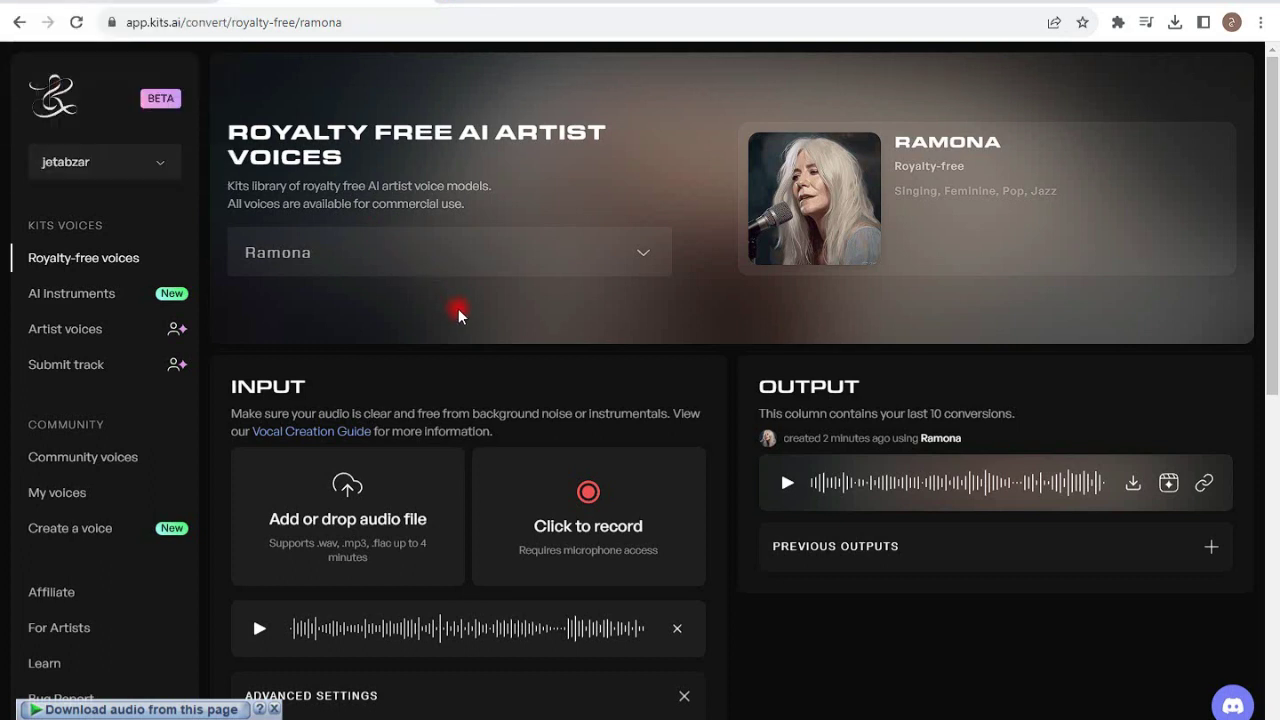
key("ctrl+Tab")
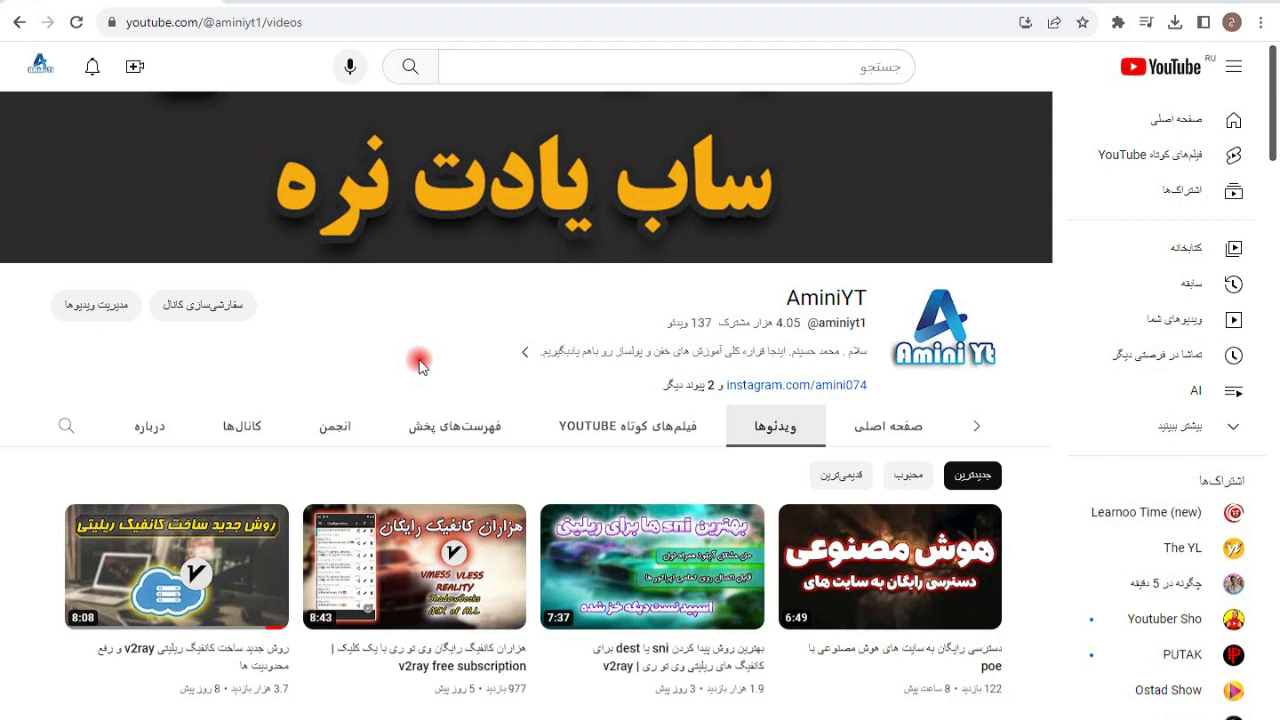
Switch to Telegram, view the channel info of عصر نوین, and return to the YouTube channel page
key("alt+Tab")
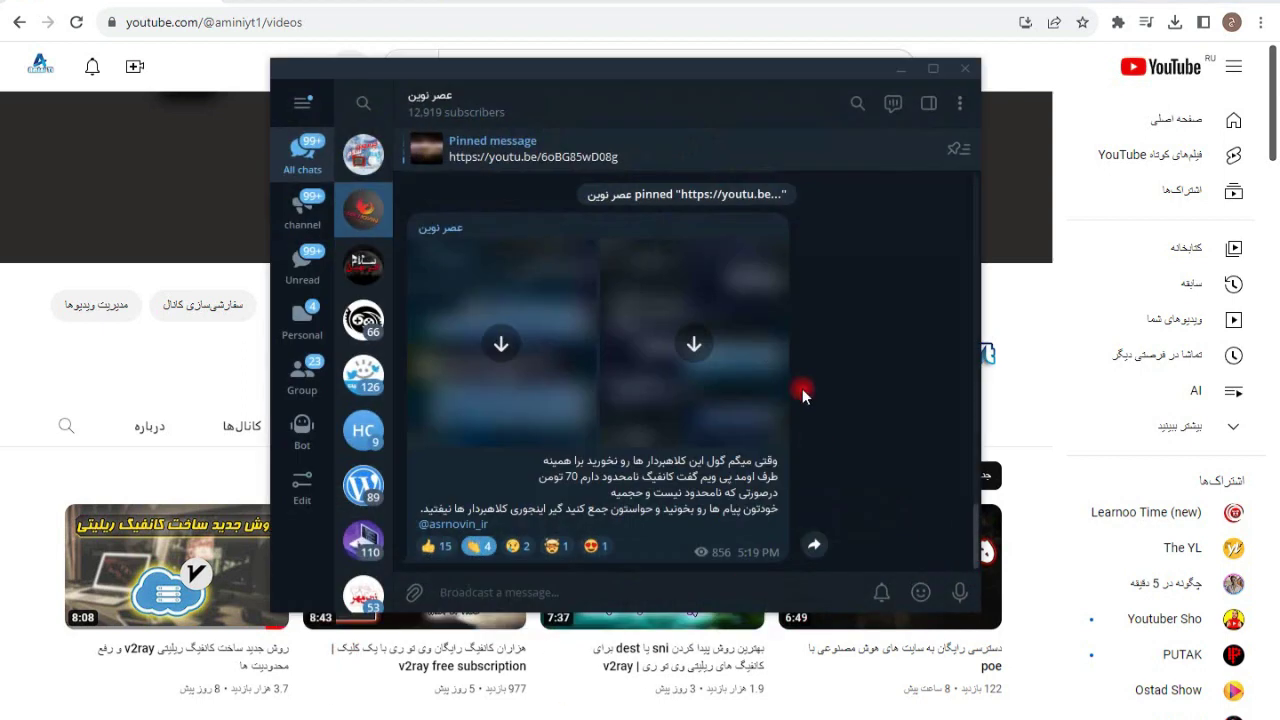
left_click(525, 106)
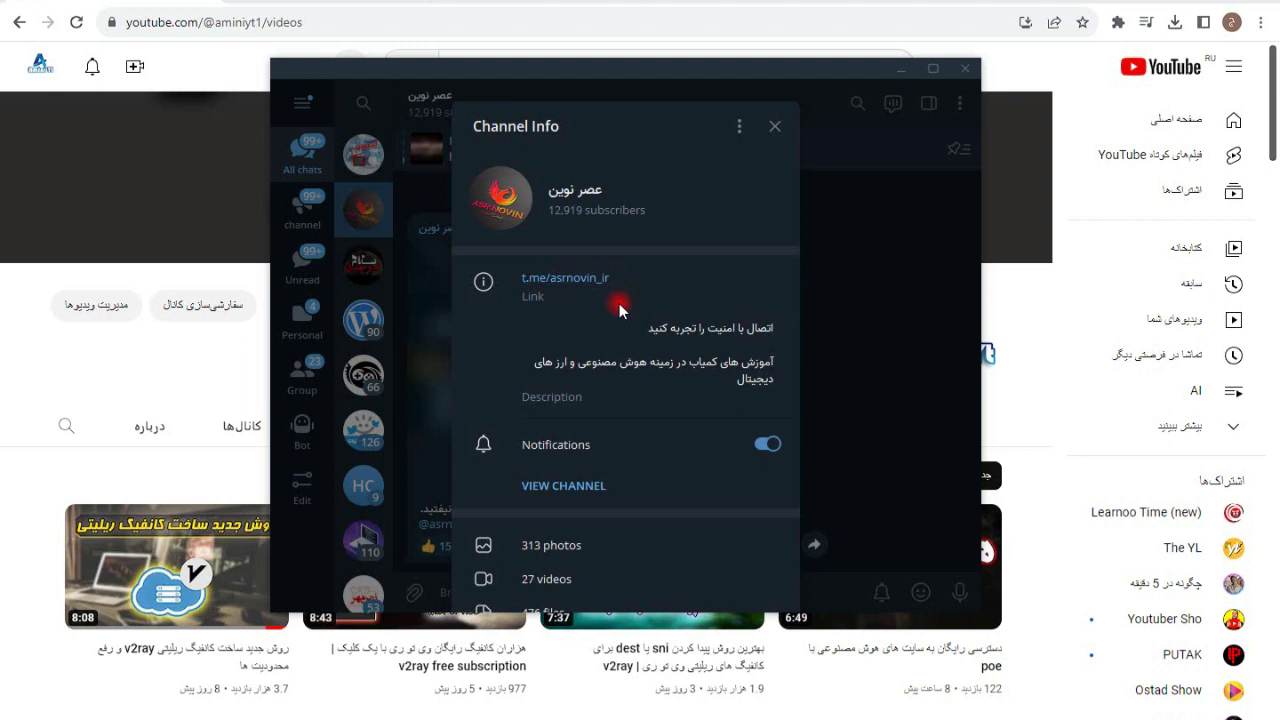
left_click(775, 126)
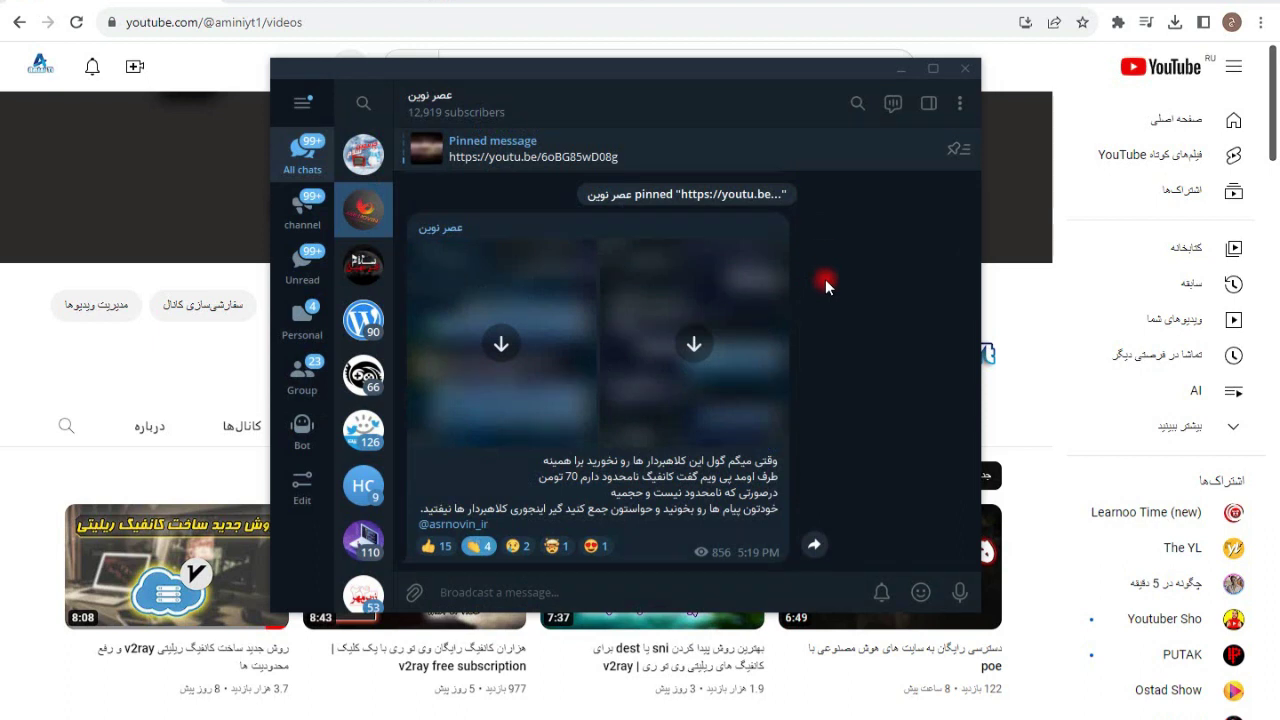
left_click(893, 74)
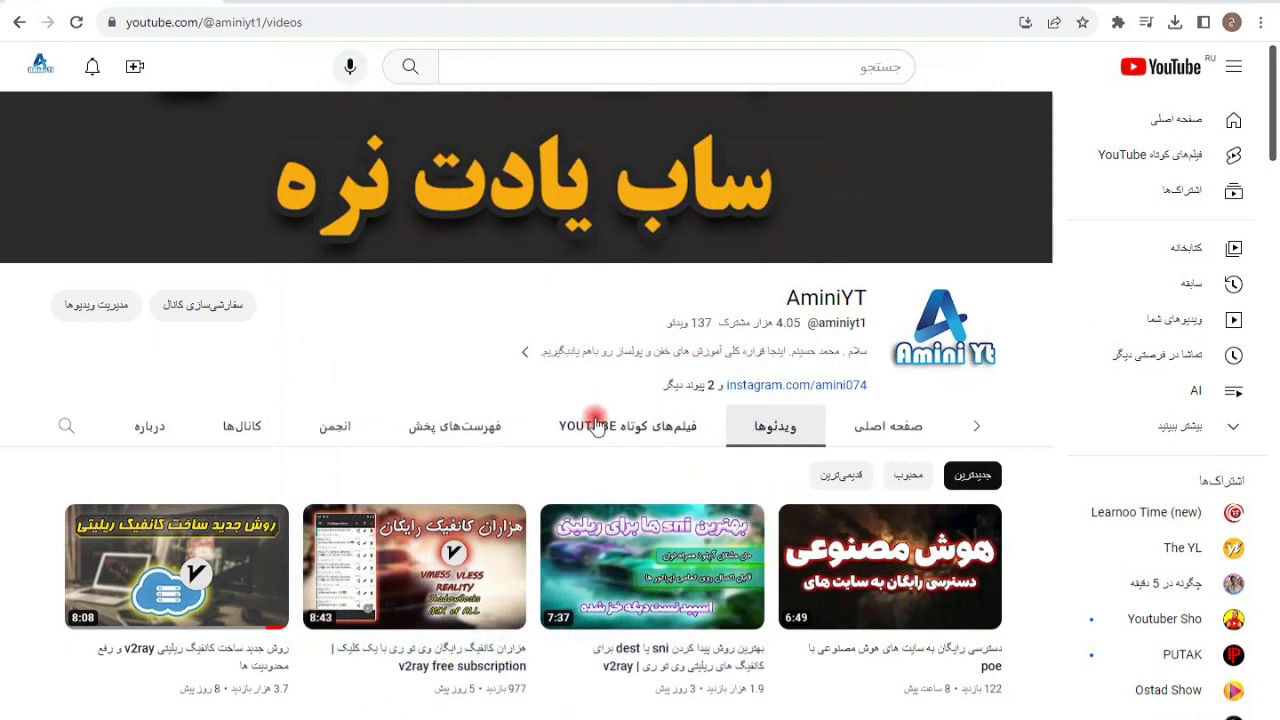